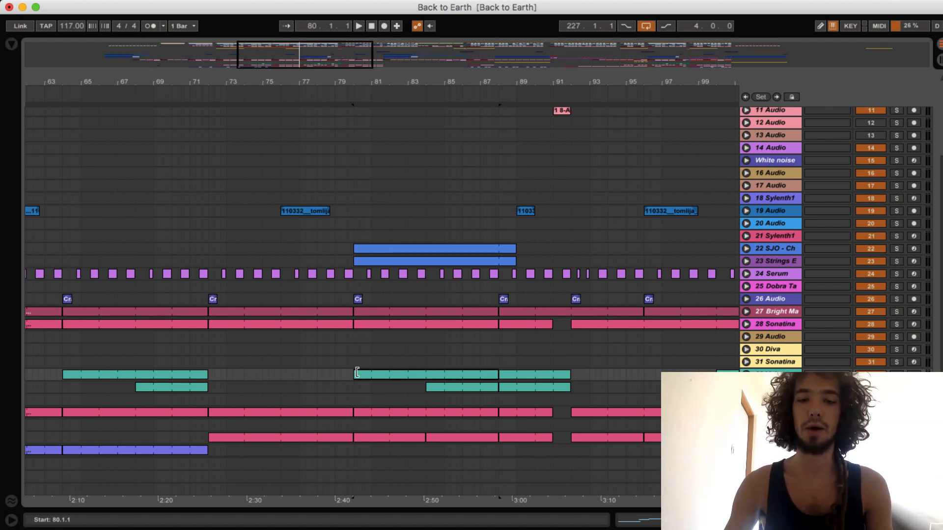
- Play the arrangement from bar 80, first in the full mix and again with the 32 Voice synth track soloed
key(space)
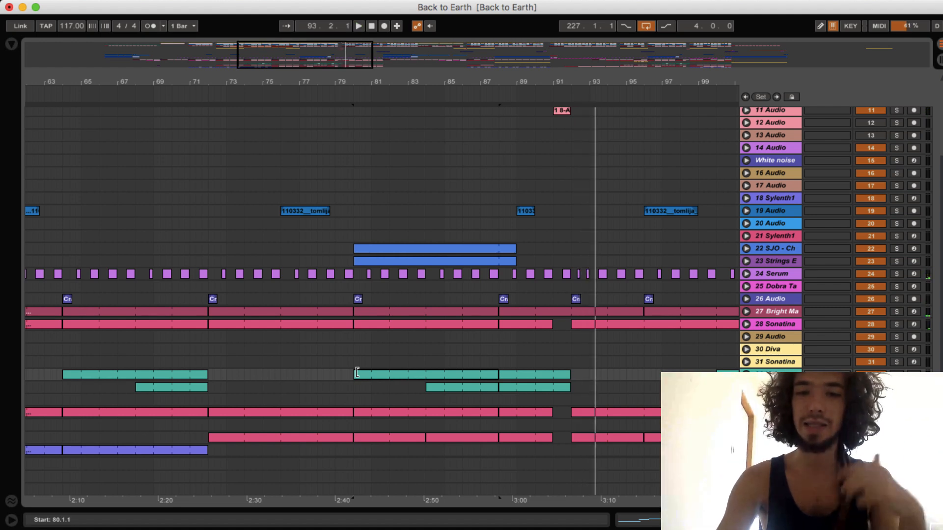
click(897, 373)
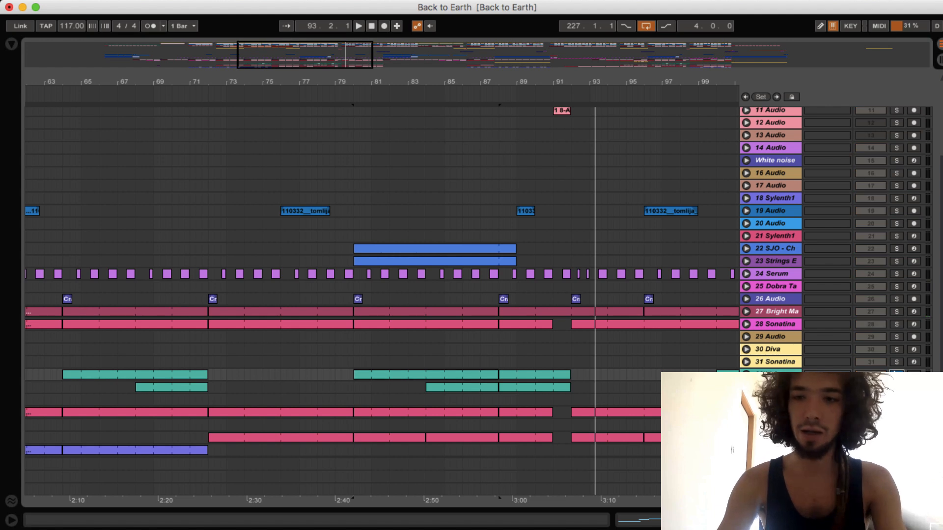
key(space)
click(358, 375)
key(space)
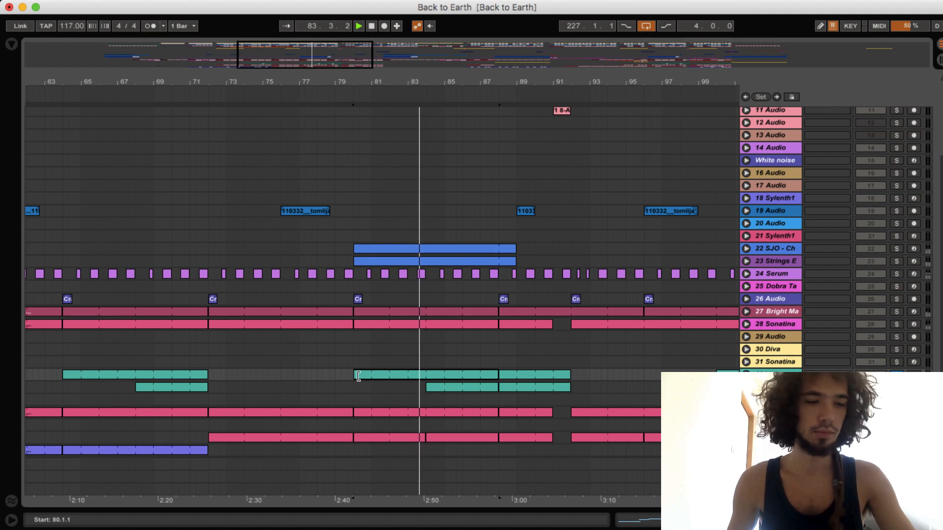
click(450, 379)
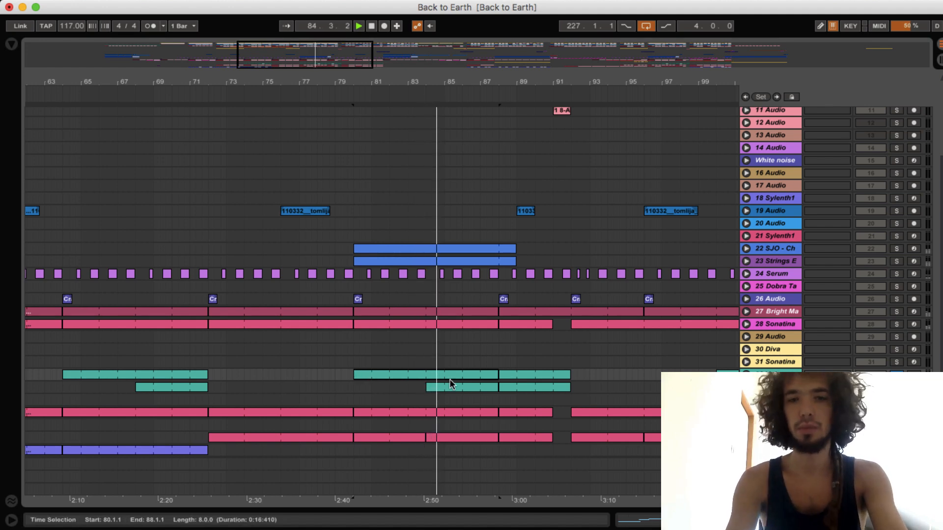
scroll(457, 380, right, 5)
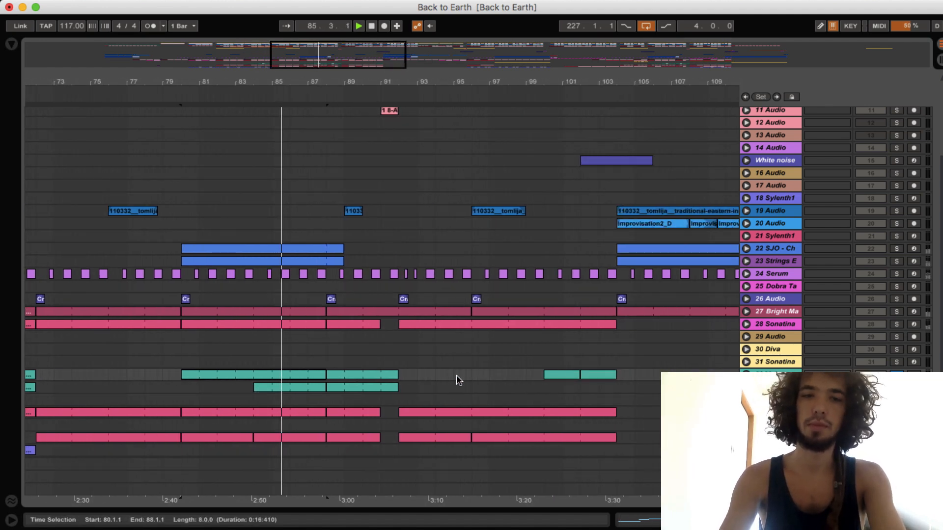
key(space)
click(897, 375)
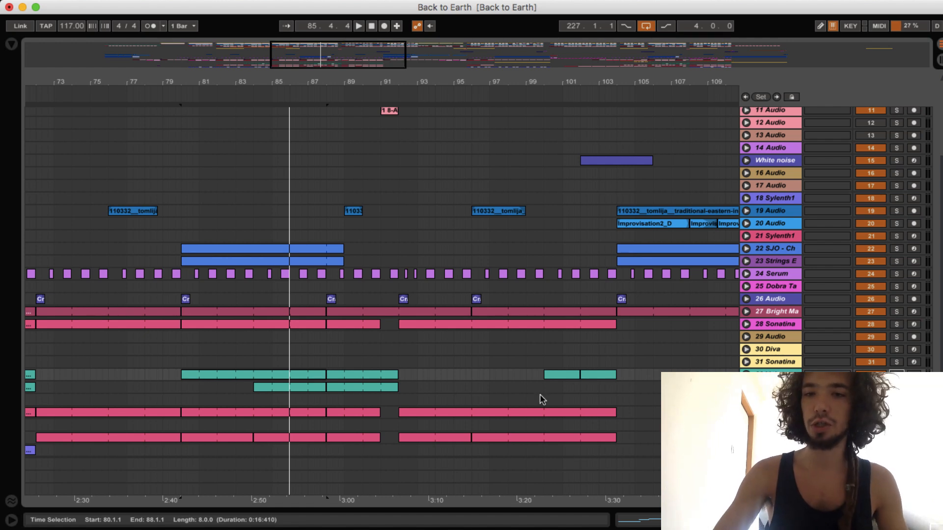
- Play the Voice synth passage from bar 100 in the full mix and replay it with track 32 soloed
click(547, 375)
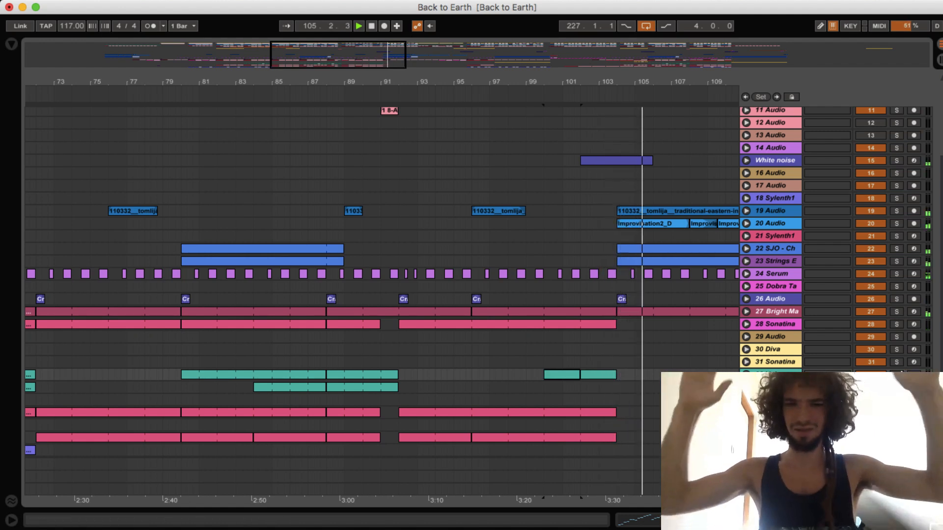
key(space)
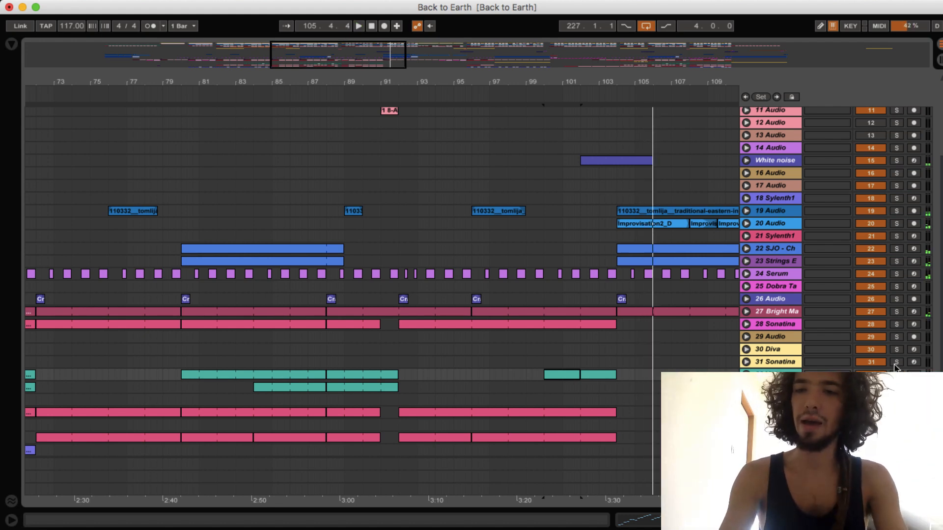
click(549, 375)
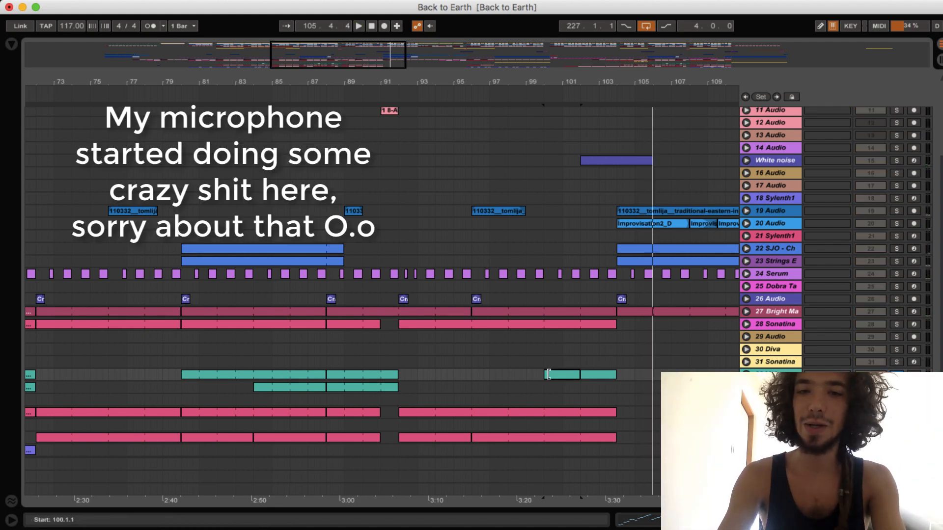
key(space)
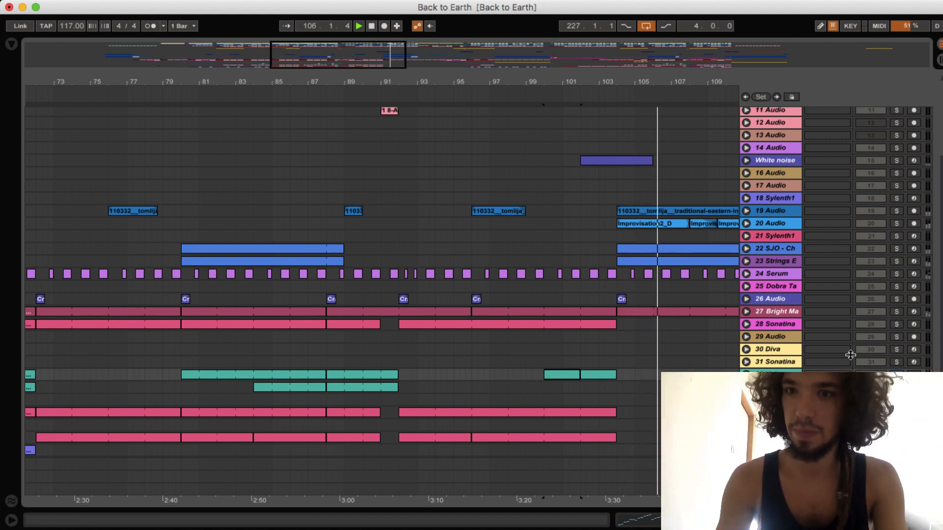
key(space)
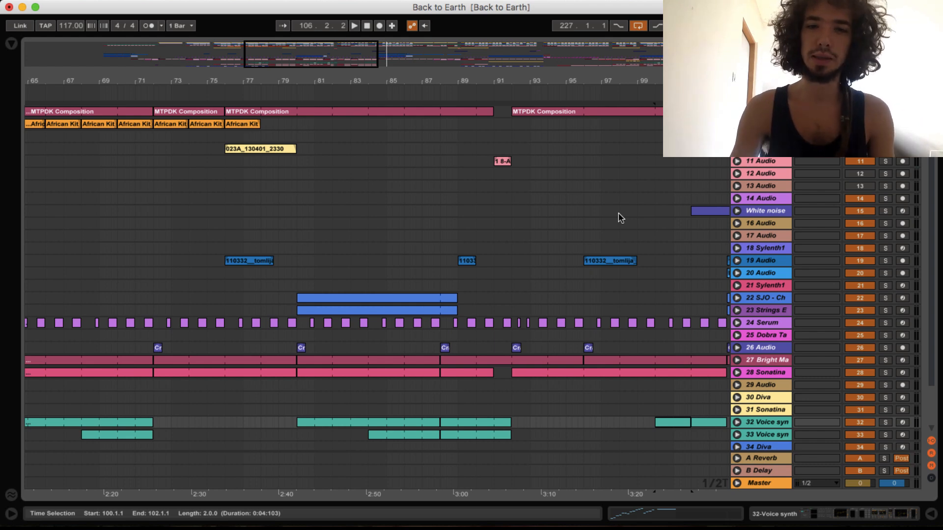
- Insert a new audio track directly below the 33 Voice synth track
scroll(600, 274, down, 4)
scroll(600, 273, right, 3)
scroll(601, 273, left, 4)
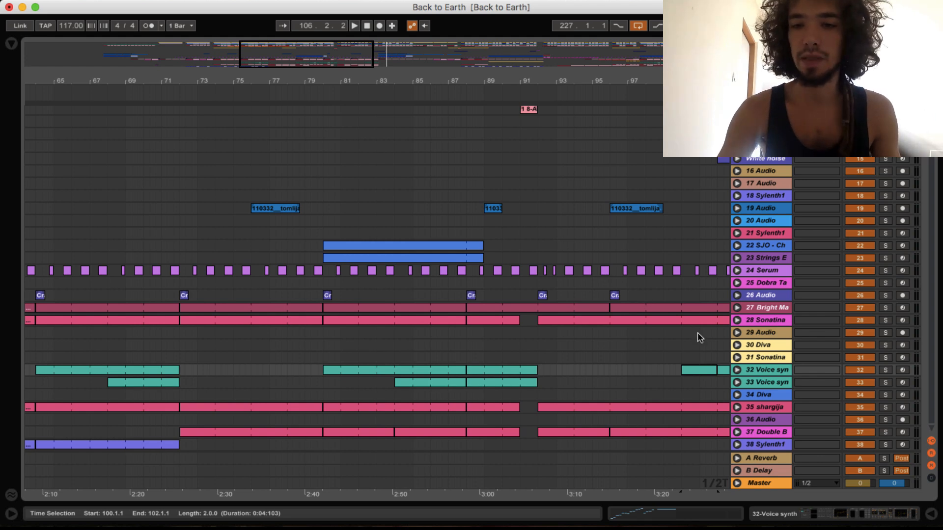
click(750, 383)
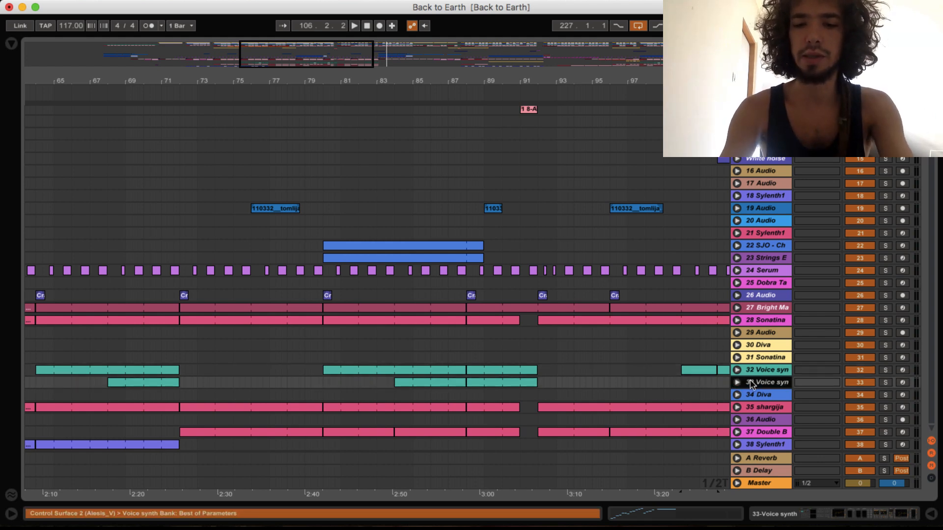
key(super+t)
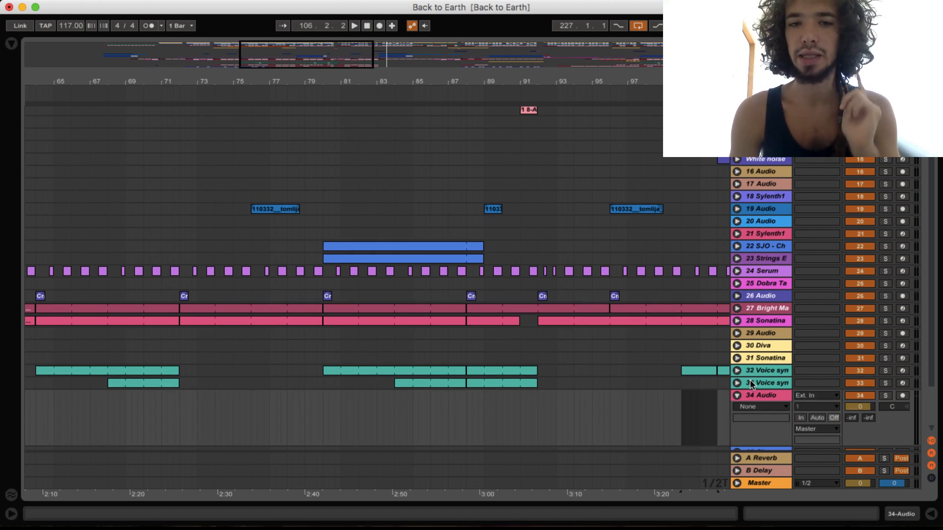
key(super+r)
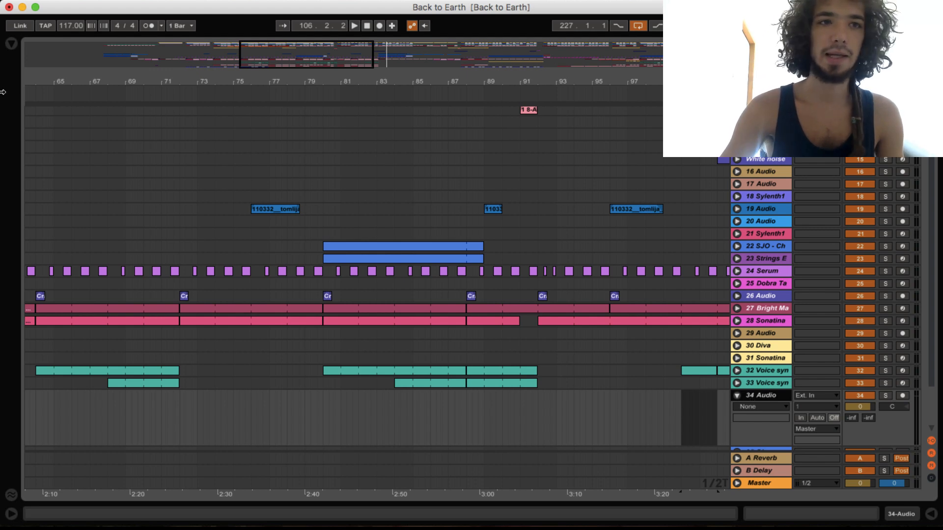
- Place f-deep-india_11.mp3 from the india hindi devotional sample folder on the new audio track at about bar 70
click(11, 43)
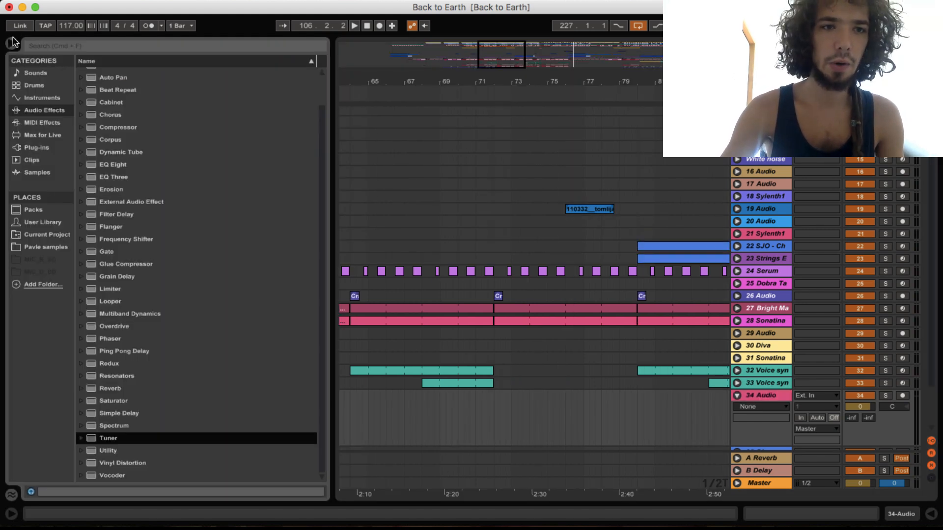
click(49, 249)
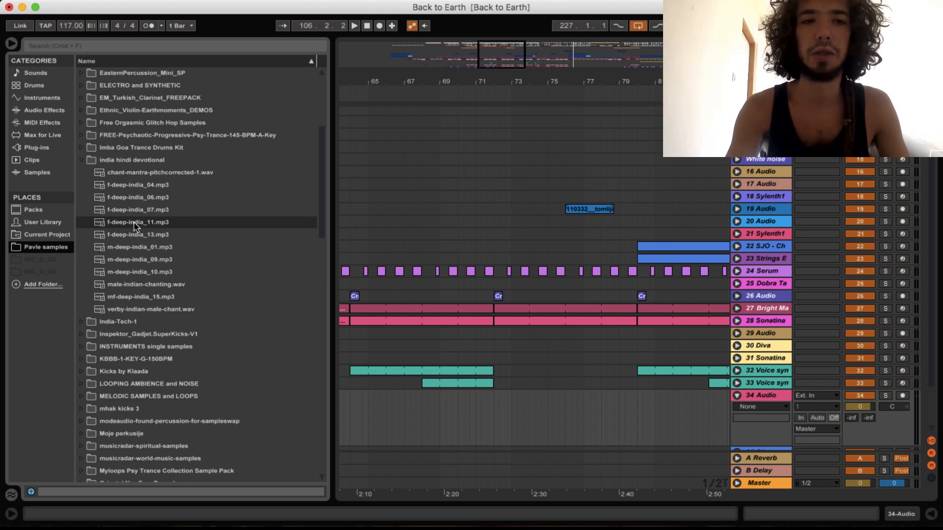
drag(134, 222, 467, 411)
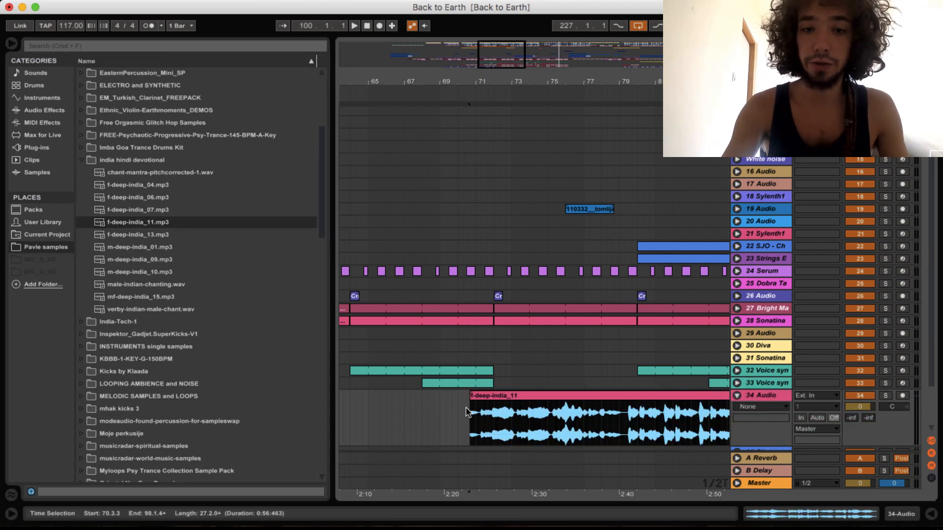
- Turn off warping for the f-deep-india_11 clip and return to the arrangement
double_click(528, 396)
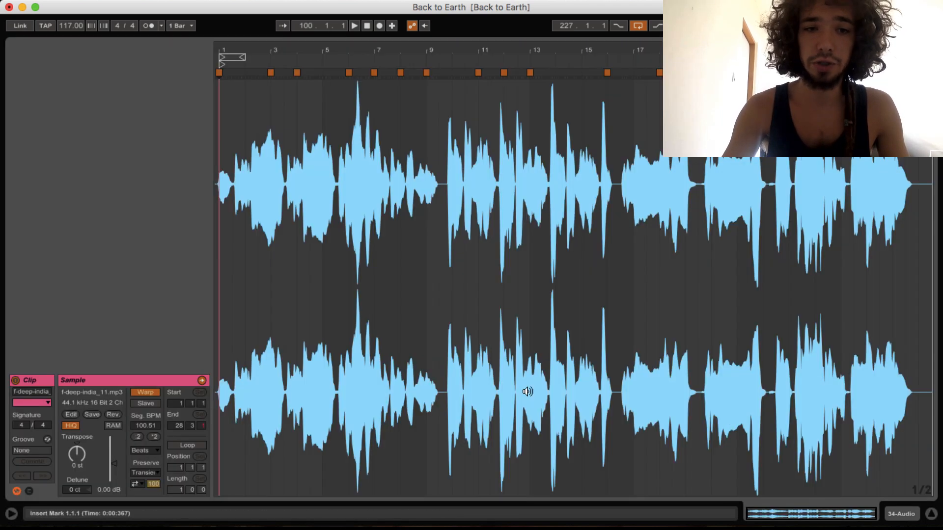
click(145, 393)
click(931, 513)
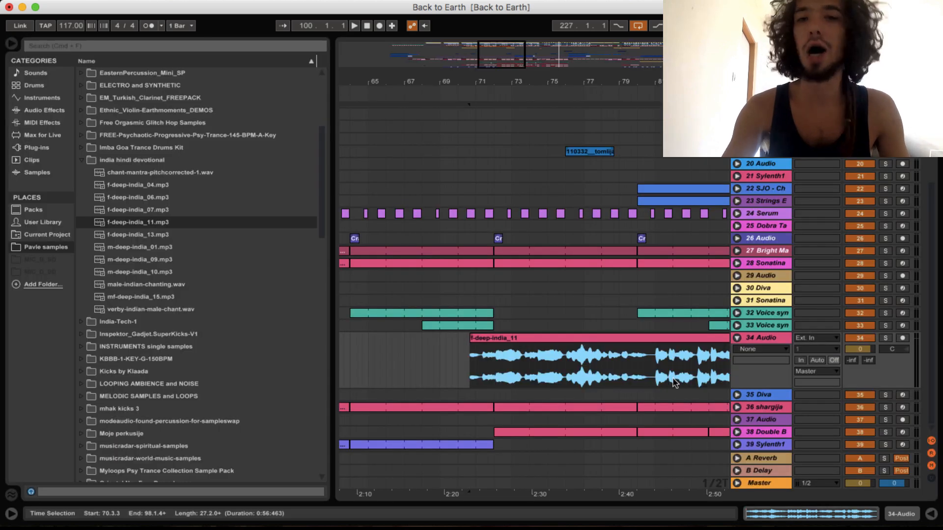
- Examine the vocal phrases in the f-deep-india_11 waveform along the whole length of the clip
click(656, 382)
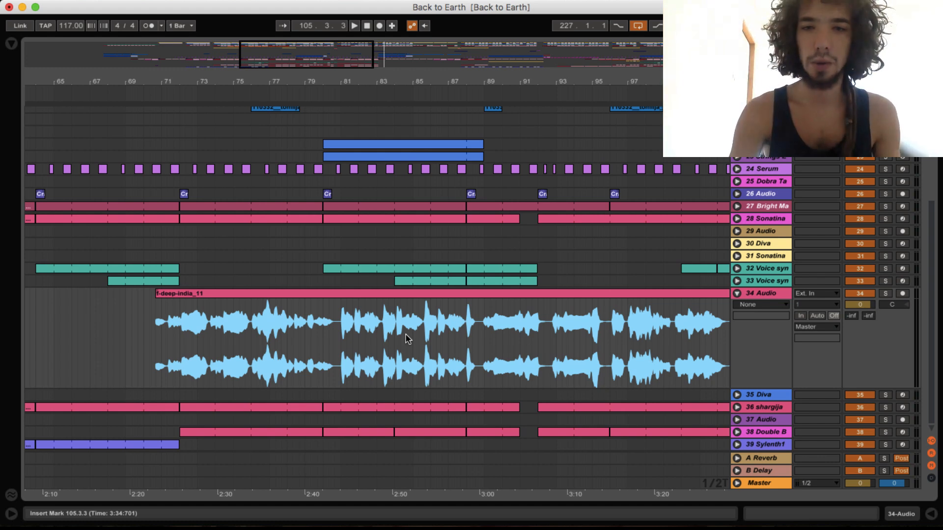
click(496, 350)
key(plus)
key(plus)
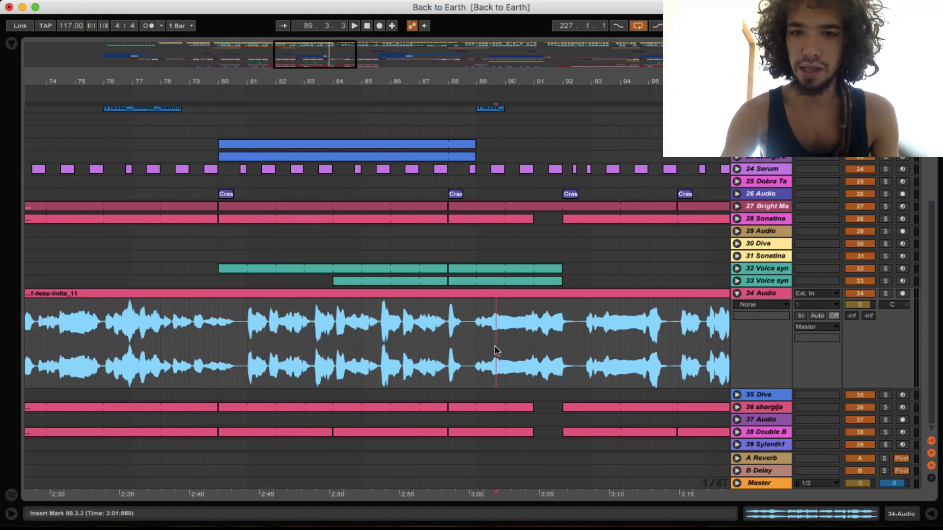
key(minus)
key(minus)
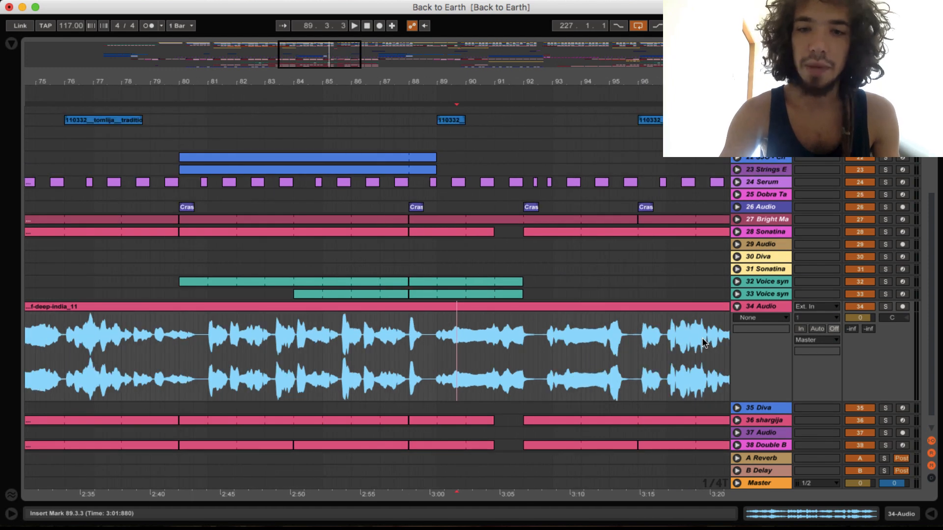
scroll(496, 361, left, 3)
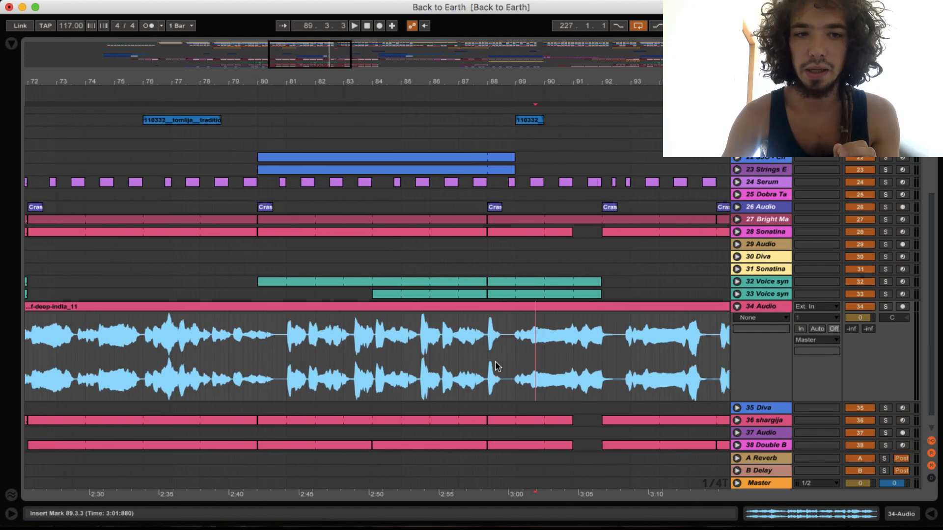
scroll(495, 361, up, 1)
scroll(384, 366, left, 5)
scroll(385, 366, down, 2)
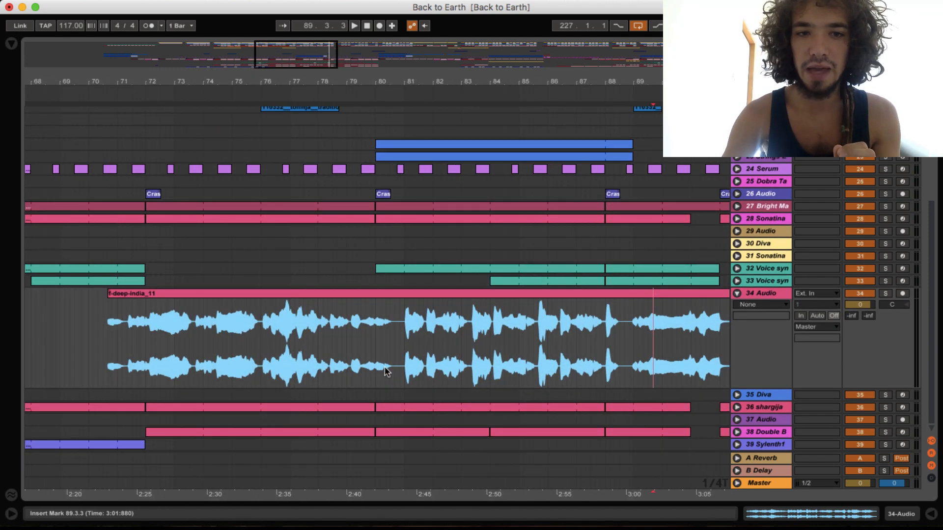
scroll(385, 367, right, 8)
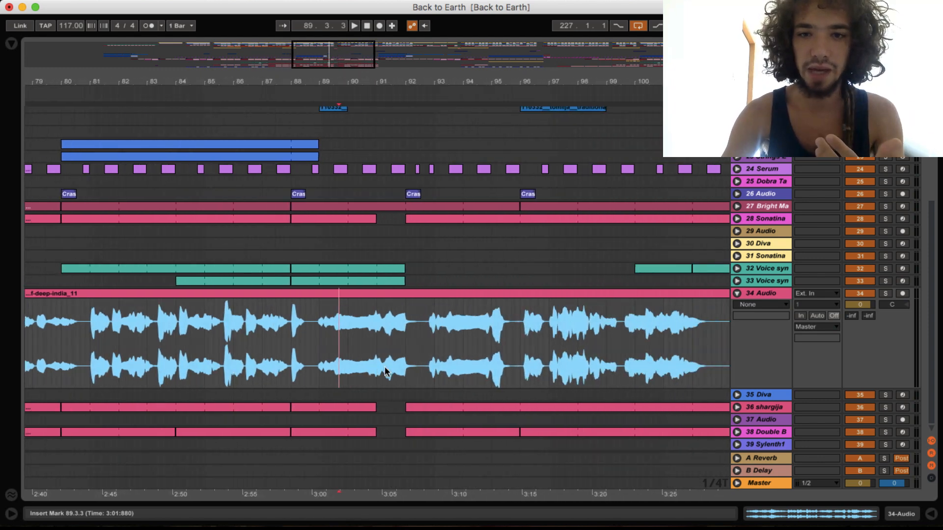
scroll(385, 366, left, 15)
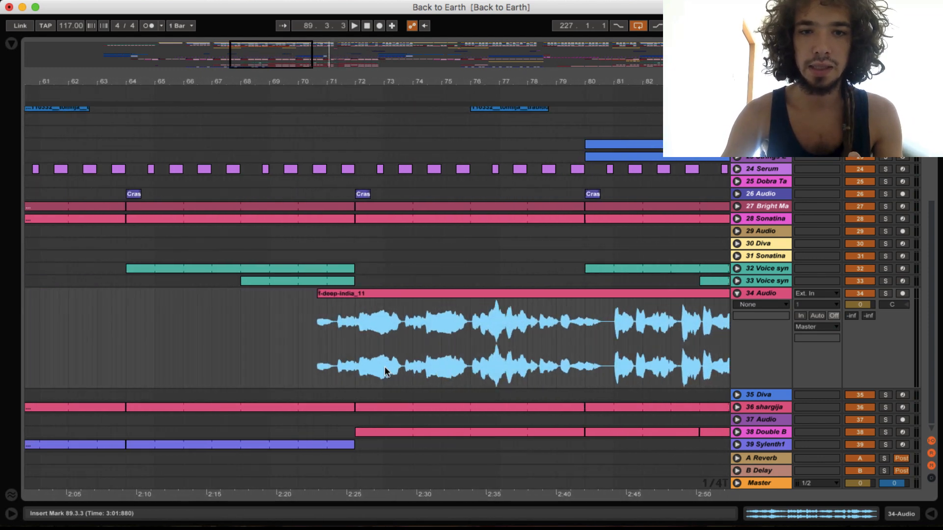
scroll(384, 367, right, 10)
scroll(384, 367, right, 1)
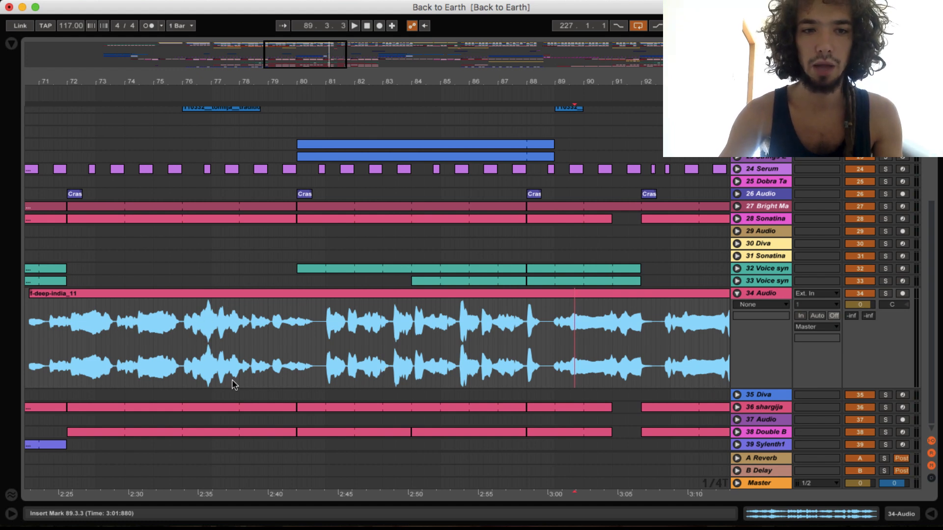
scroll(444, 337, right, 5)
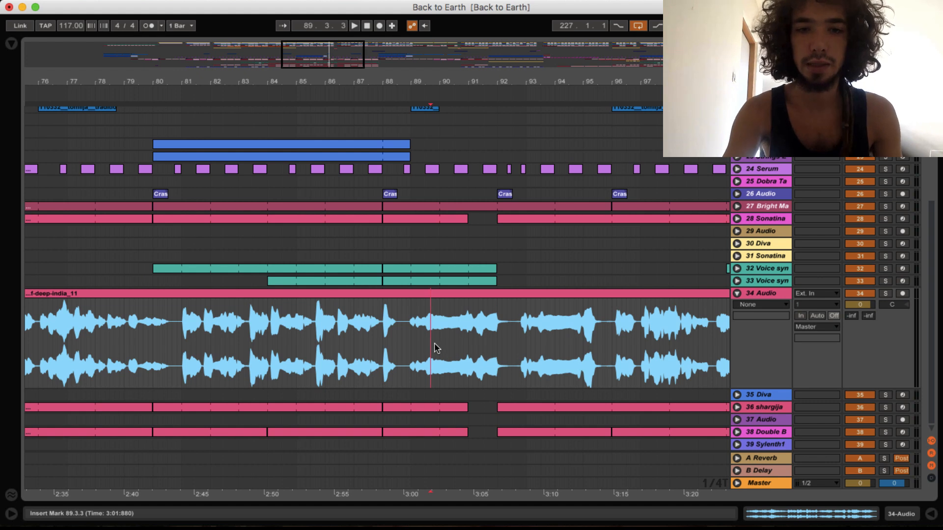
- Solo the vocal sample's track and play its phrases from about bar 89 and from bar 93
click(425, 331)
click(886, 294)
key(space)
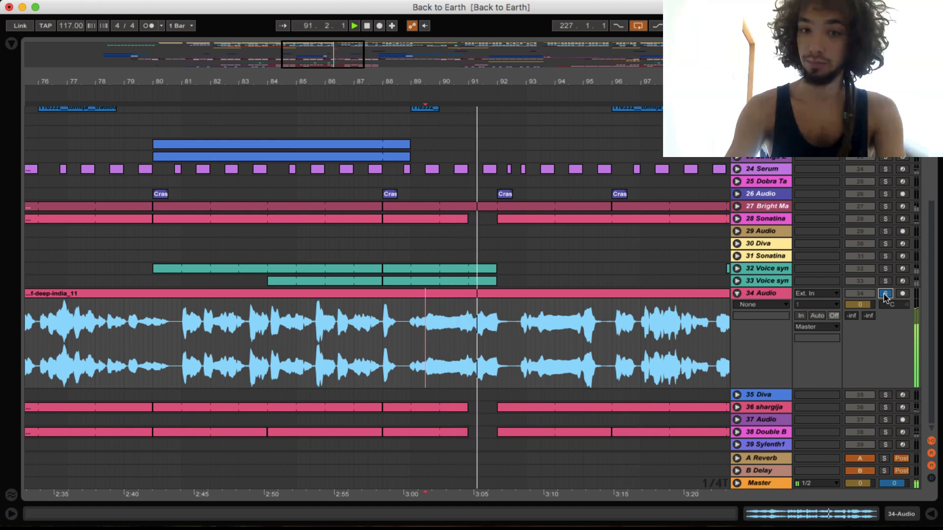
key(space)
click(540, 338)
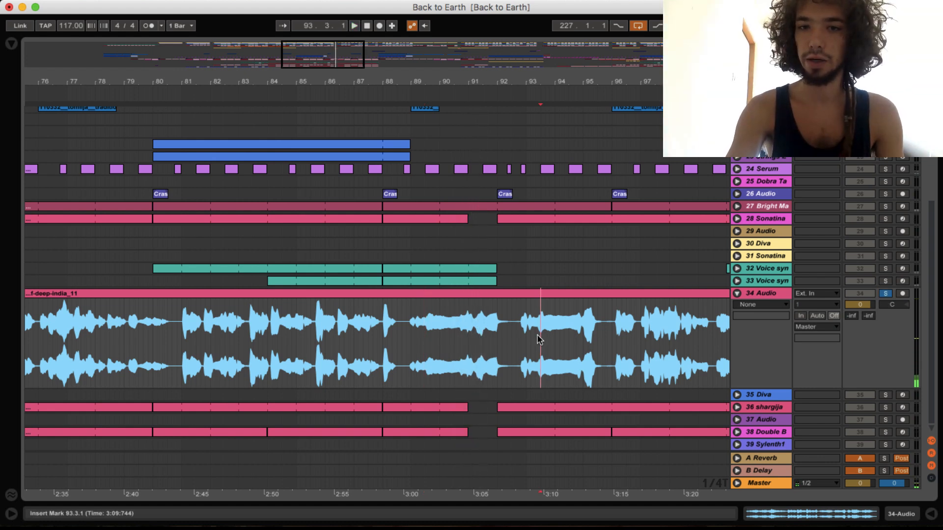
key(space)
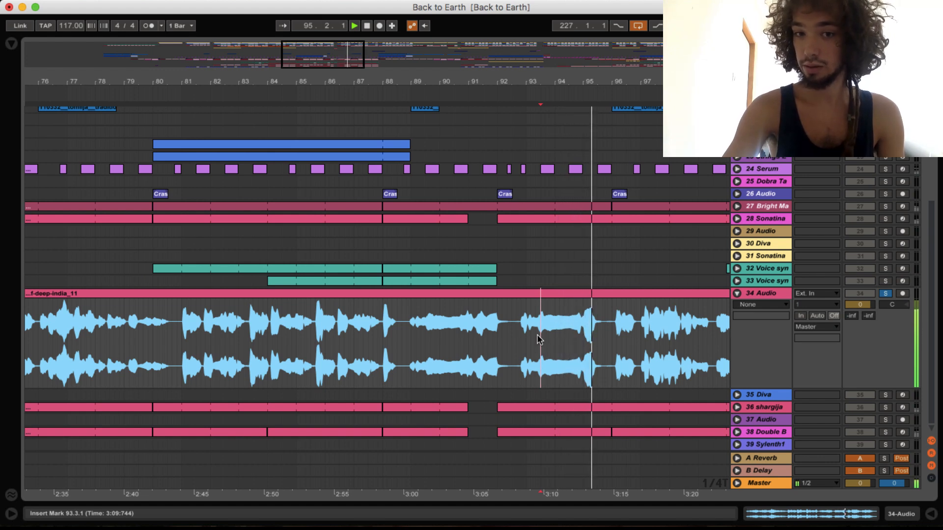
key(space)
- Play the sustained vocal note closely from bar 89.3.3 and from bar 89.4.1
click(430, 337)
key(plus)
key(plus)
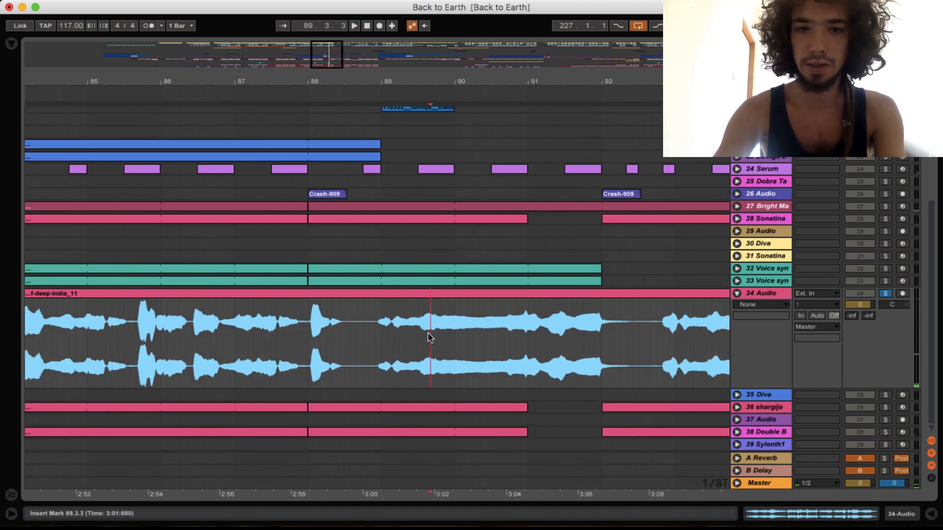
key(space)
click(435, 333)
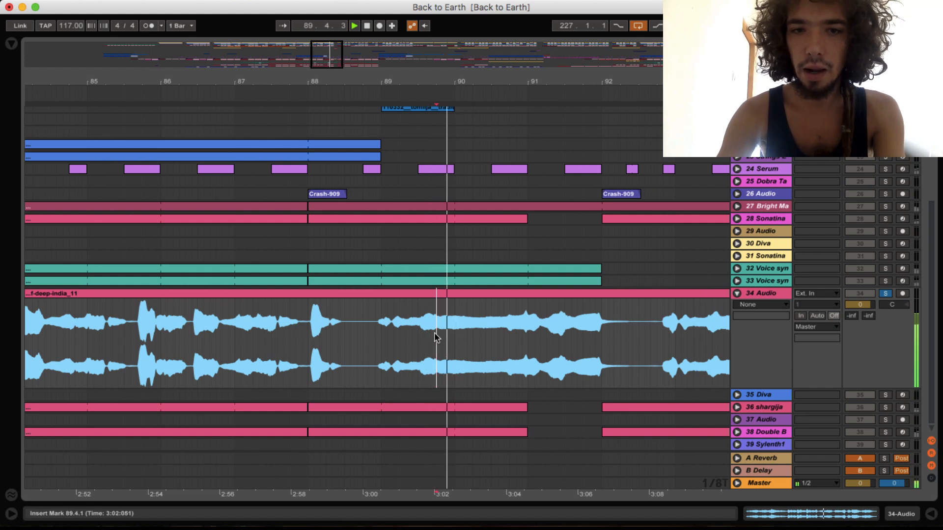
key(space)
key(space)
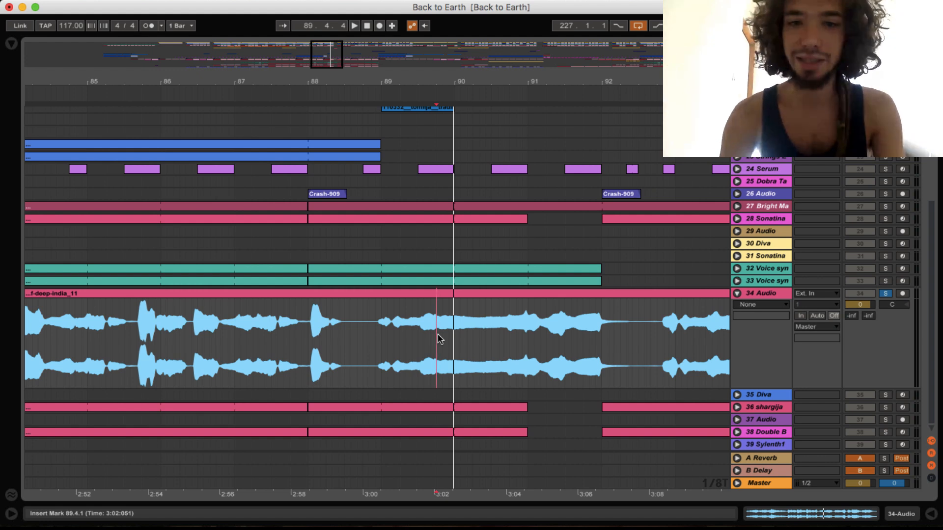
- Play the sustained vocal note from bar 89.4.1 and split the range 89.4.1 to 90.4.3 into its own clip
key(space)
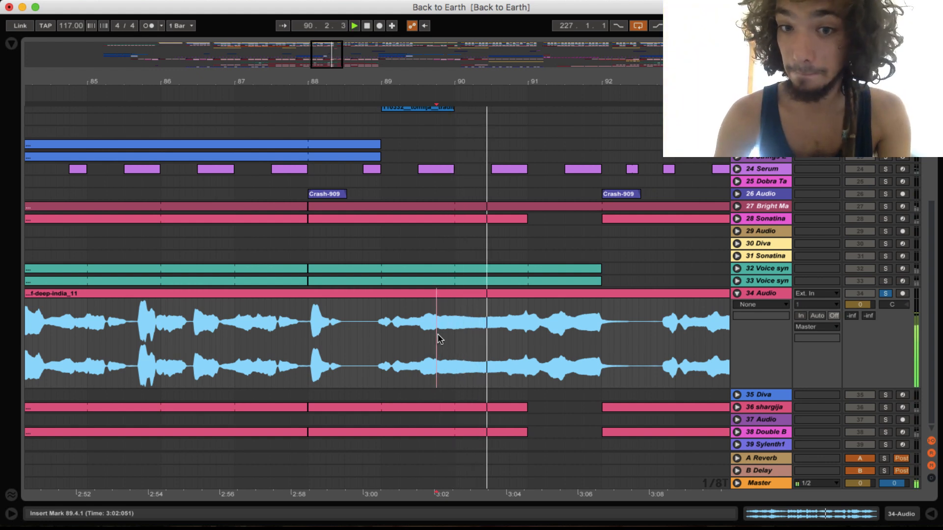
key(space)
drag(436, 338, 524, 339)
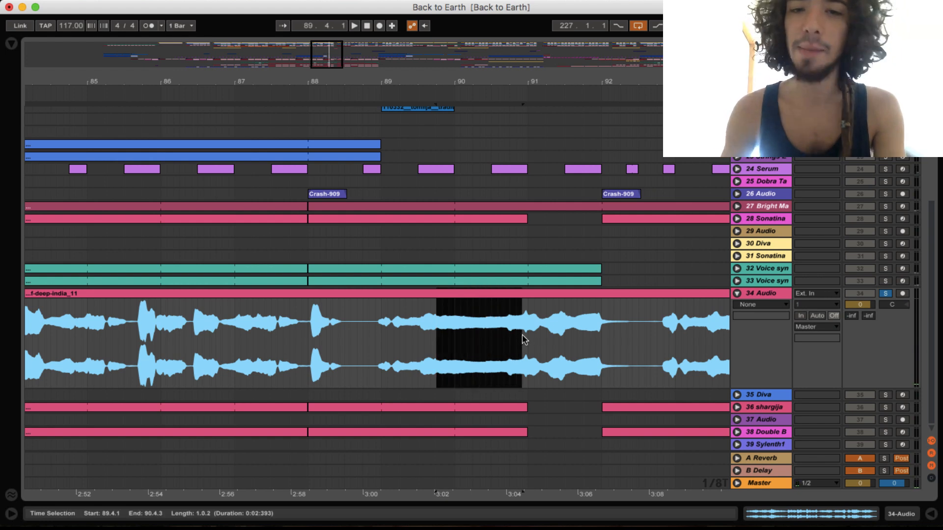
key(super+e)
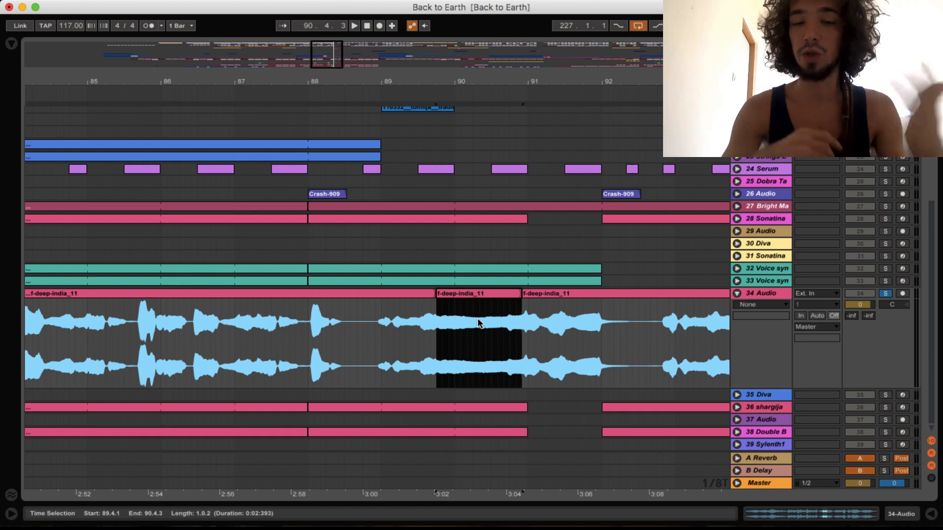
- Insert a new MIDI track below the vocal audio track and load the Sampler instrument onto it
click(767, 295)
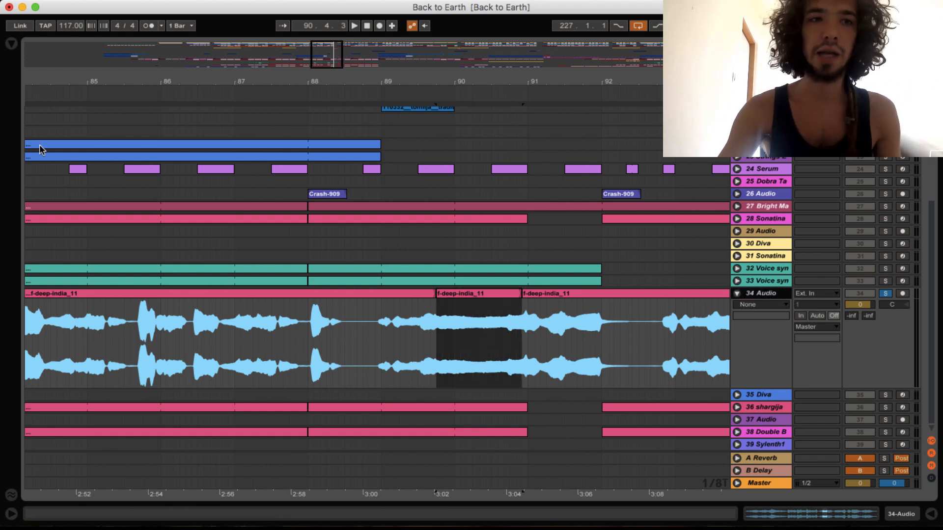
key(super+shift+t)
click(11, 44)
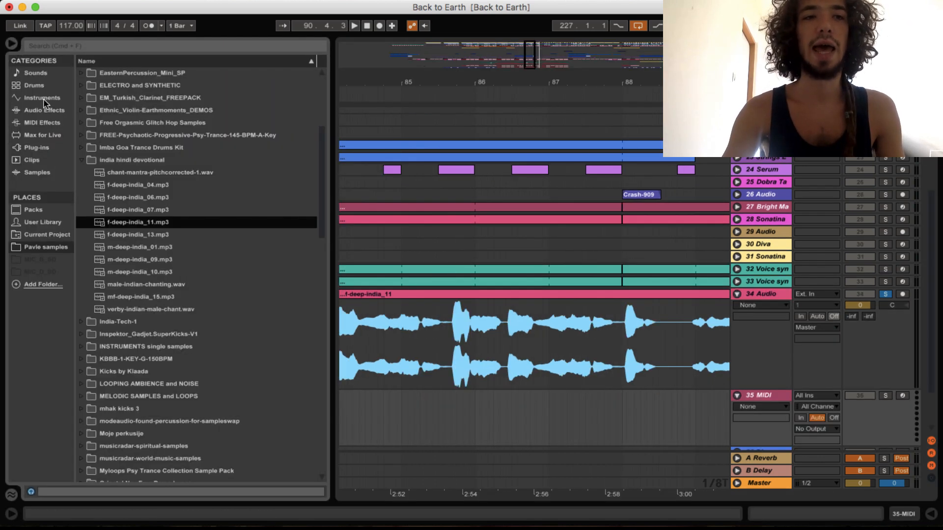
click(42, 98)
click(112, 173)
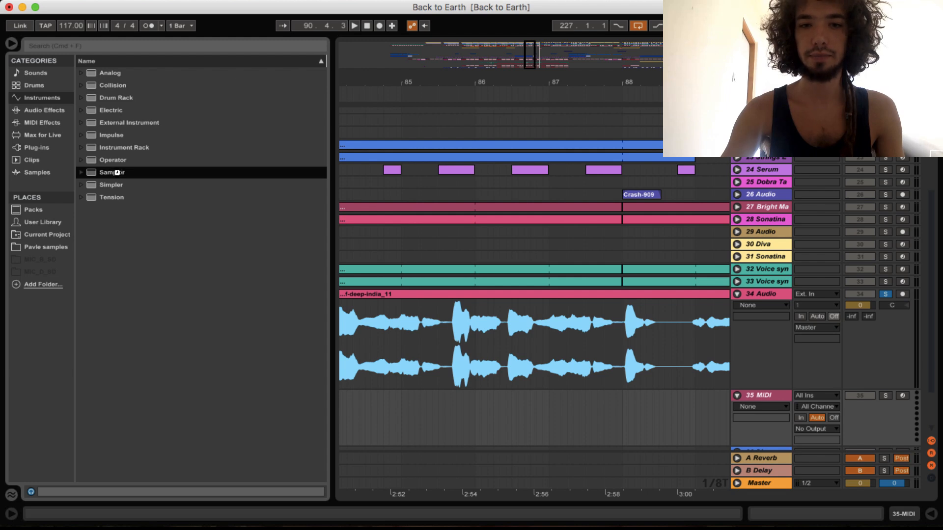
- Load the split-out f-deep-india_11 note clip into the Sampler on track 35
scroll(476, 276, down, 5)
scroll(475, 276, right, 5)
scroll(475, 276, up, 3)
scroll(475, 279, down, 2)
click(560, 181)
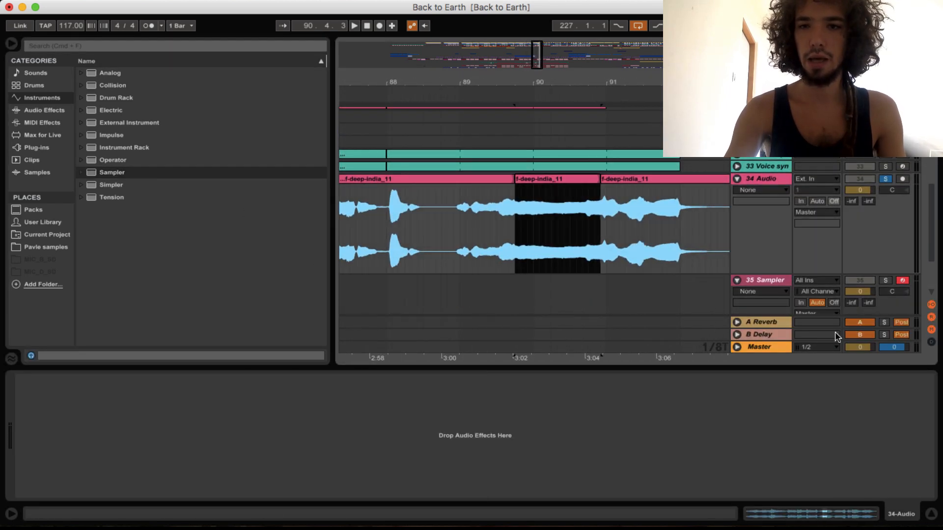
click(764, 281)
drag(550, 182, 235, 435)
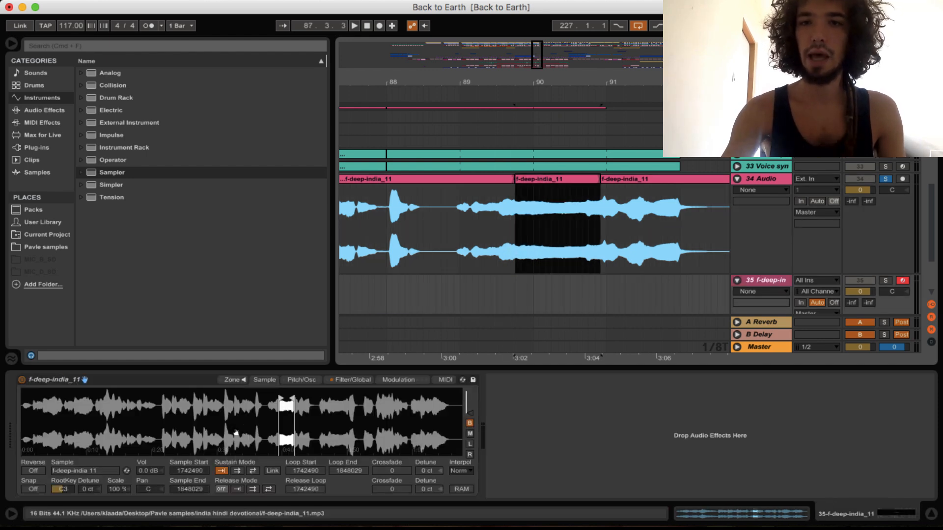
- Add the Tuner audio effect to the vocal sample's audio track
click(767, 252)
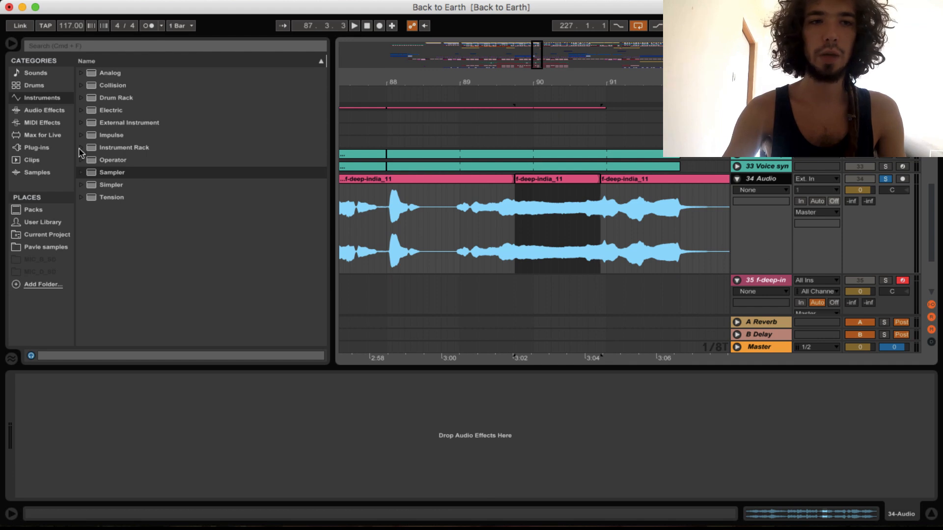
click(43, 111)
scroll(183, 295, down, 4)
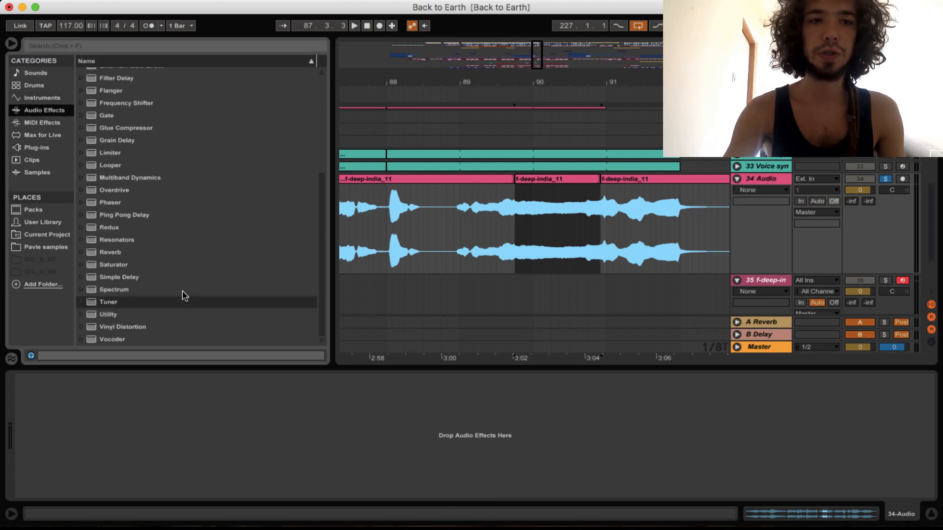
click(138, 303)
double_click(138, 304)
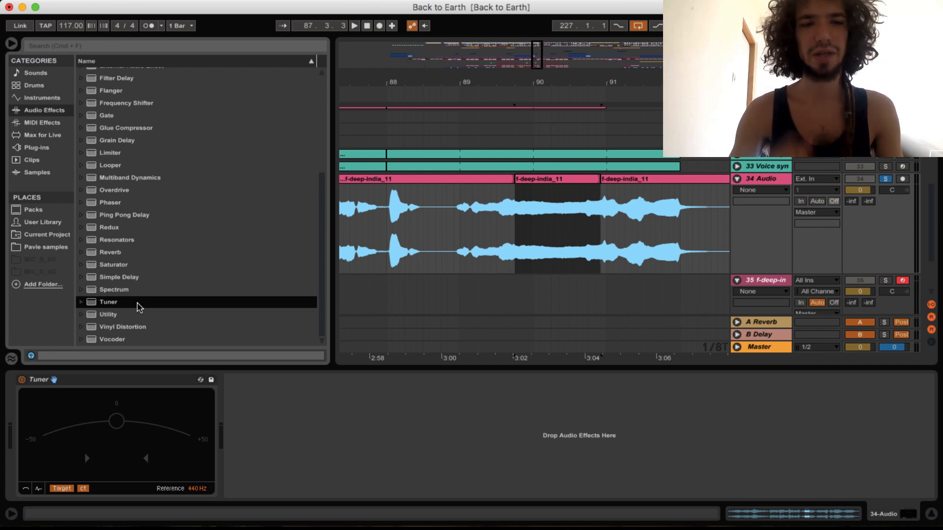
- Play the split-out vocal note and read its pitch in the Tuner
click(519, 177)
key(space)
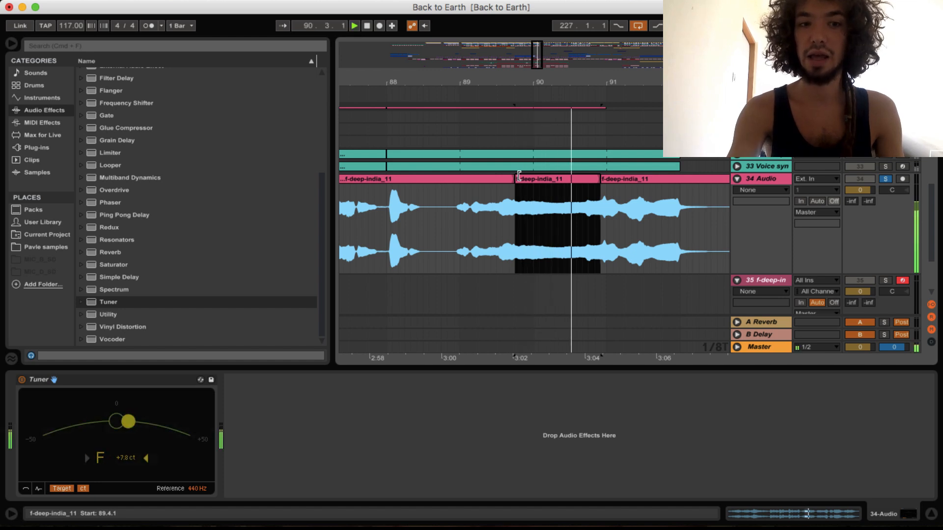
key(space)
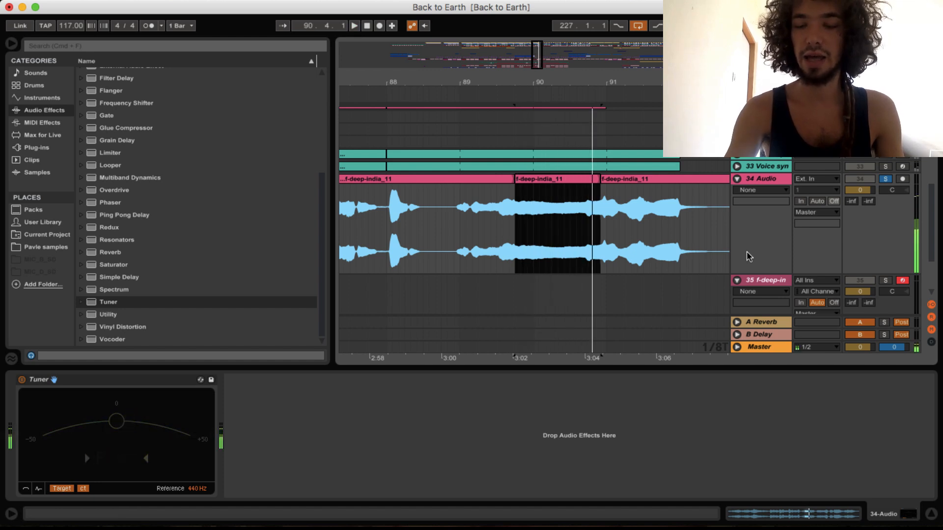
- Set the Sampler's root key to F3 and solo its track
click(767, 280)
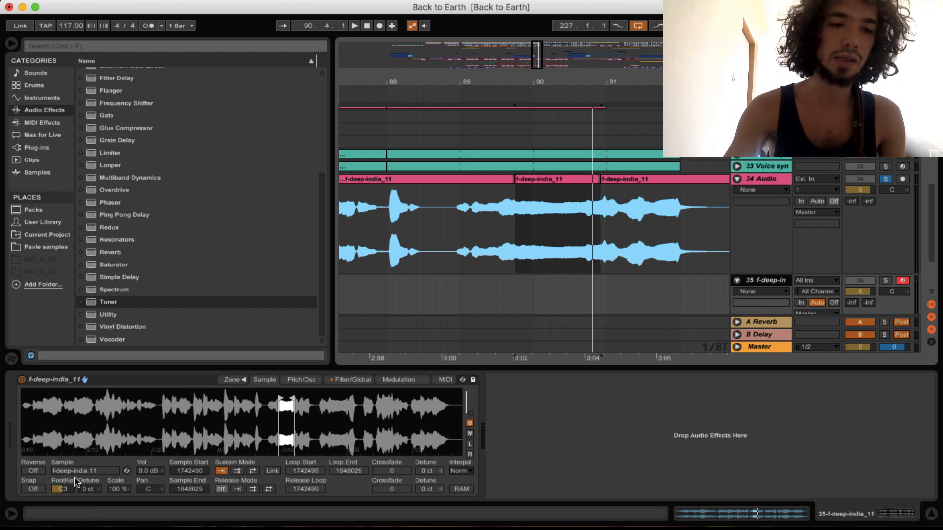
click(64, 490)
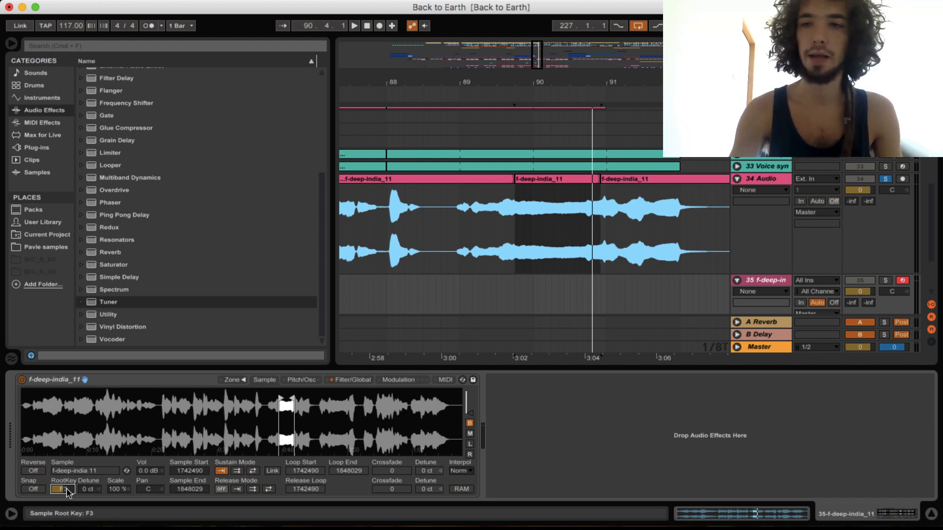
click(886, 280)
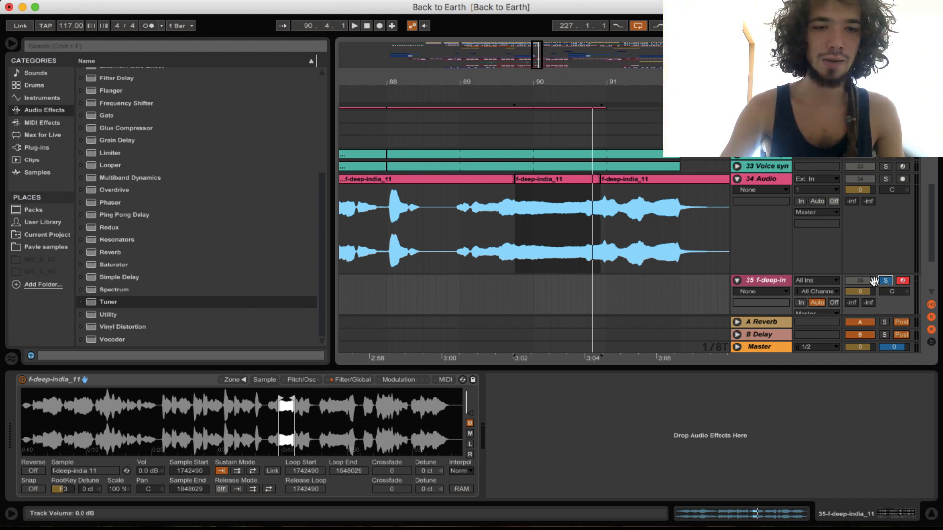
- Turn on the back-and-forth sustain loop in the Sampler and set its loop crossfade to 26040
drag(295, 428, 296, 479)
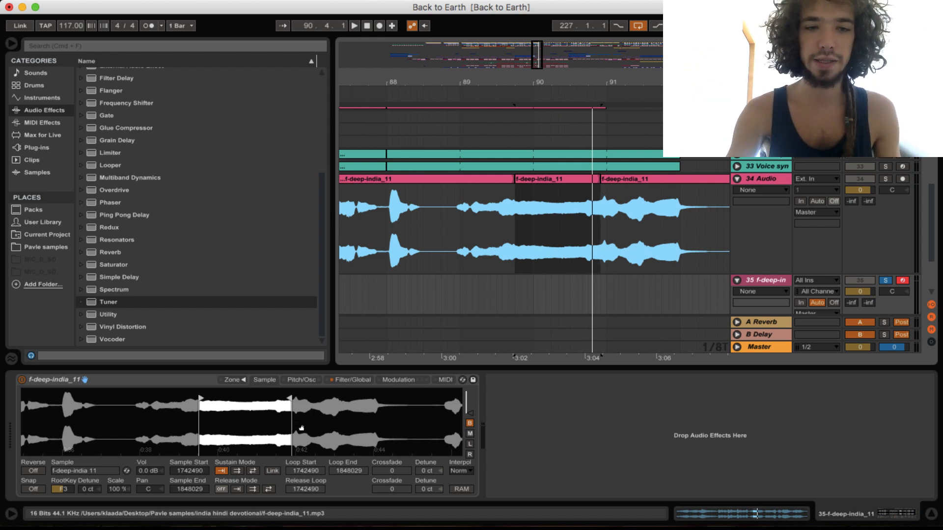
click(253, 471)
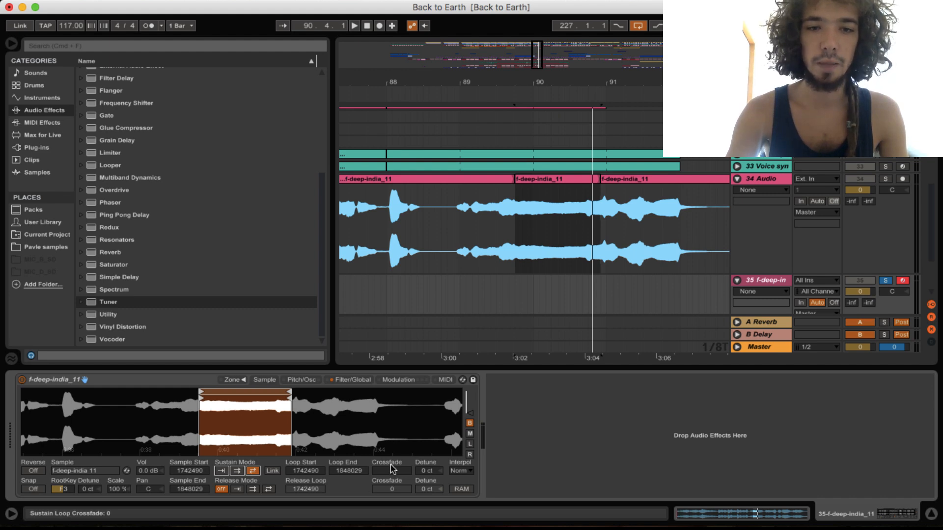
click(391, 470)
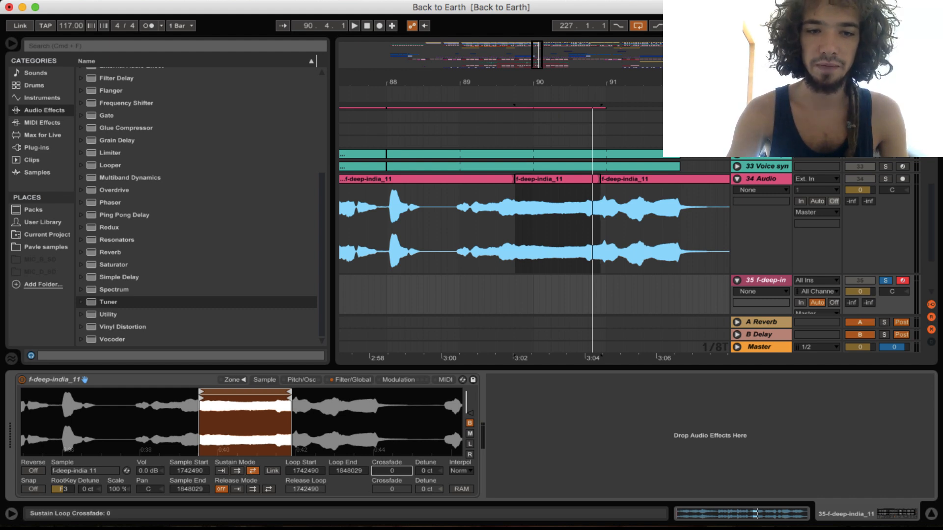
drag(391, 470, 391, 445)
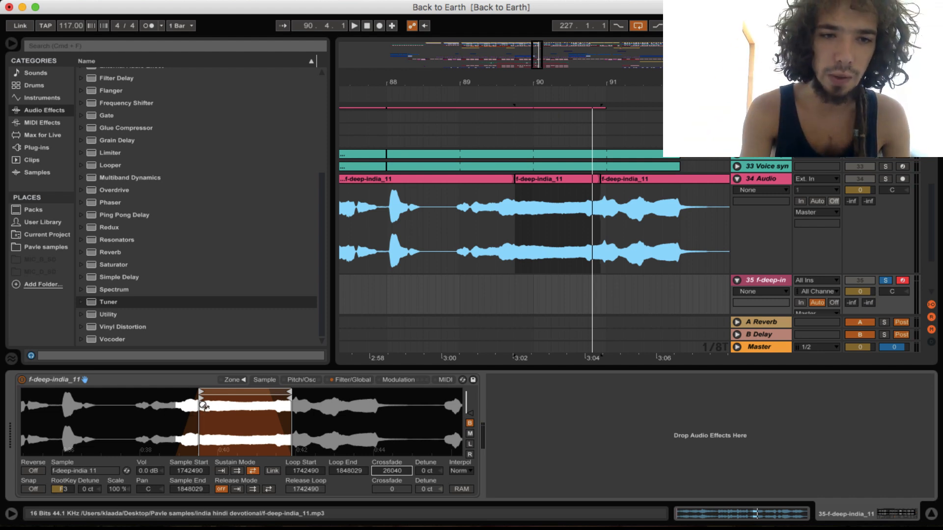
- Set the Sampler's sample start to 1740868, loop start to 1764019 and loop end to 1836893, auditioning the looped note
mouse_move(200, 394)
mouse_down()
mouse_move(217, 397)
mouse_move(190, 399)
mouse_move(219, 391)
mouse_up()
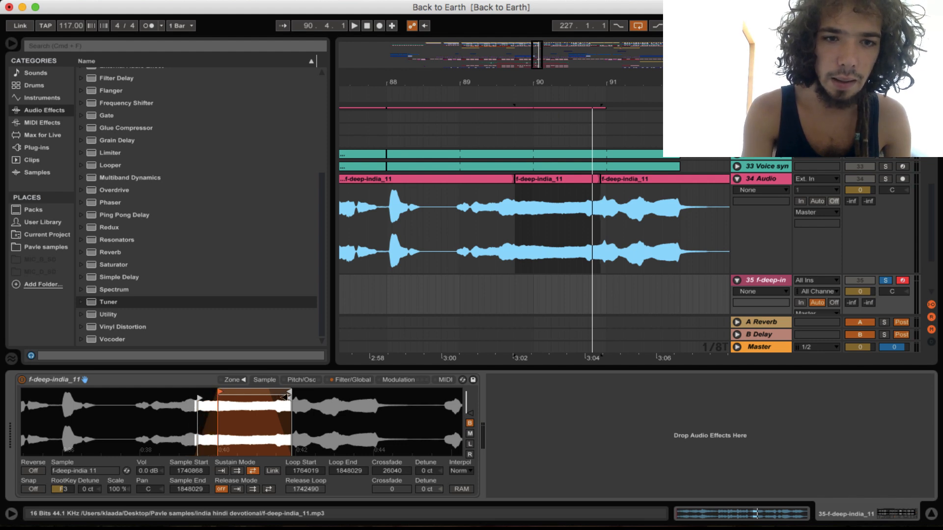
mouse_move(289, 391)
mouse_down()
mouse_move(276, 393)
mouse_move(299, 397)
mouse_up()
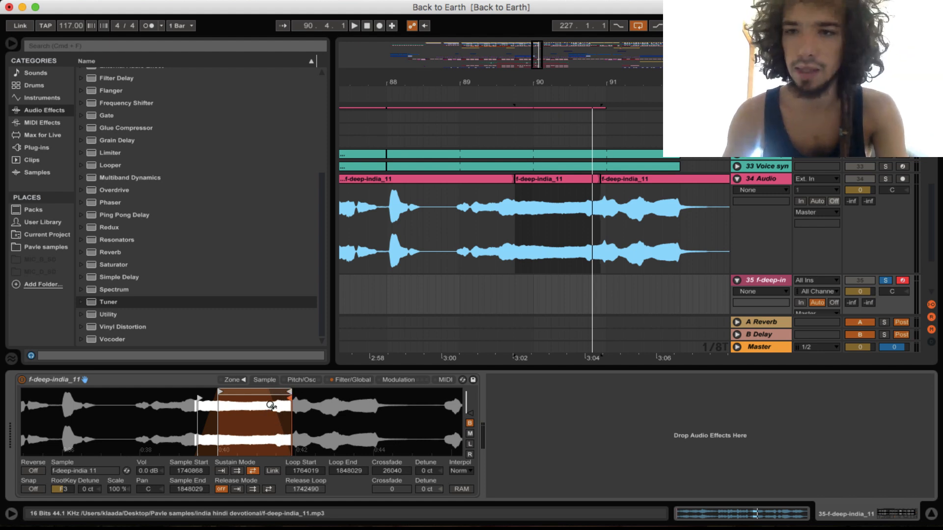
key(a)
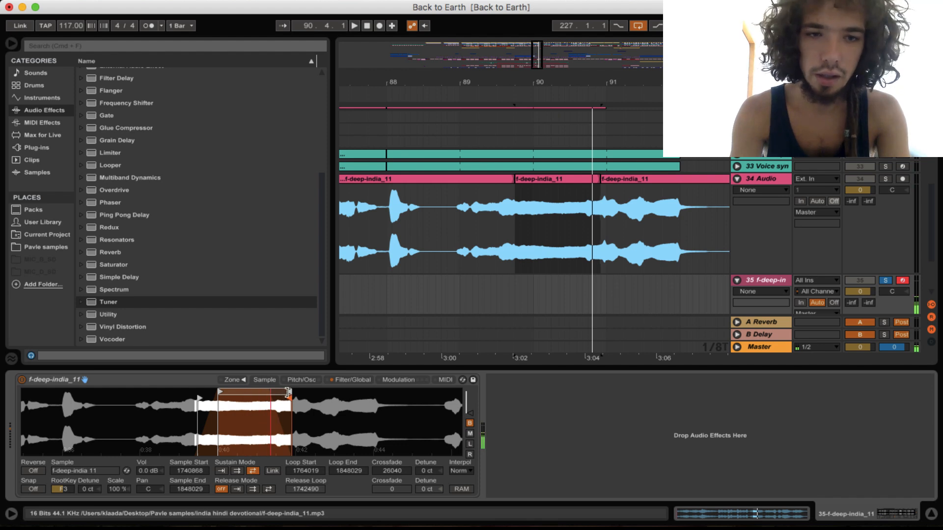
drag(287, 393, 276, 393)
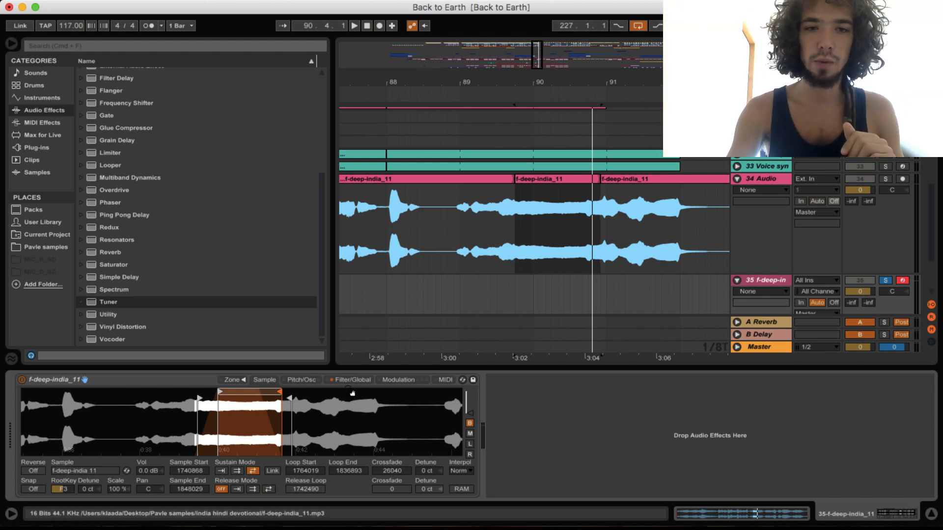
- Set the Sampler's glide to Portamento, try a 615 ms glide time and settle on 71 ms
click(309, 382)
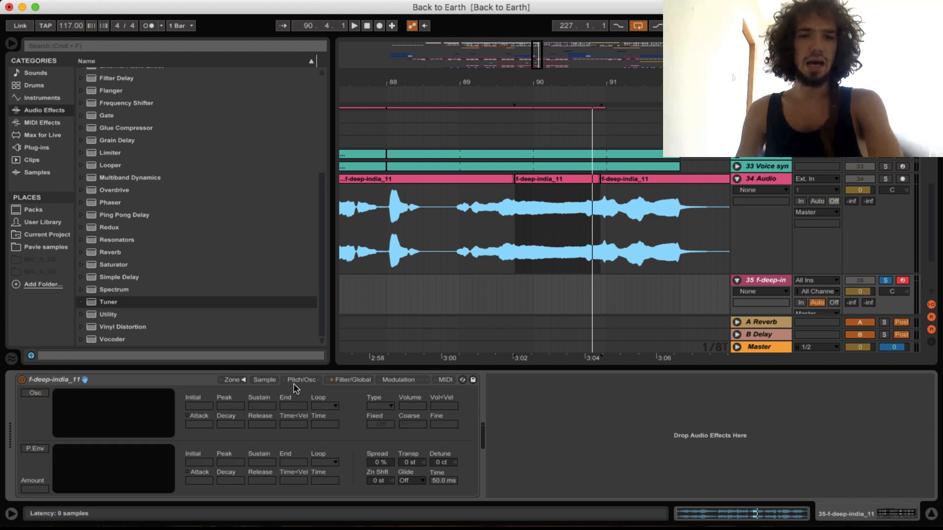
click(413, 481)
click(415, 501)
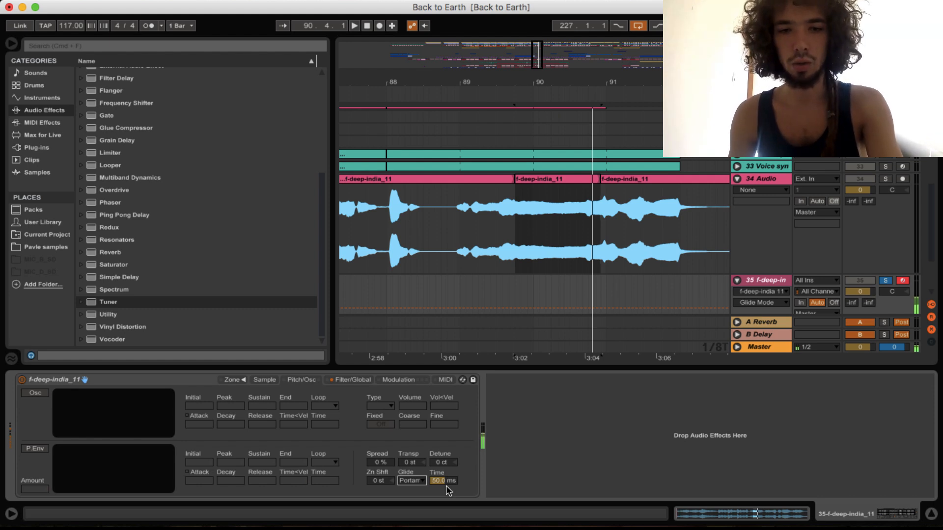
mouse_move(448, 490)
mouse_down()
mouse_move(448, 476)
mouse_move(448, 486)
mouse_up()
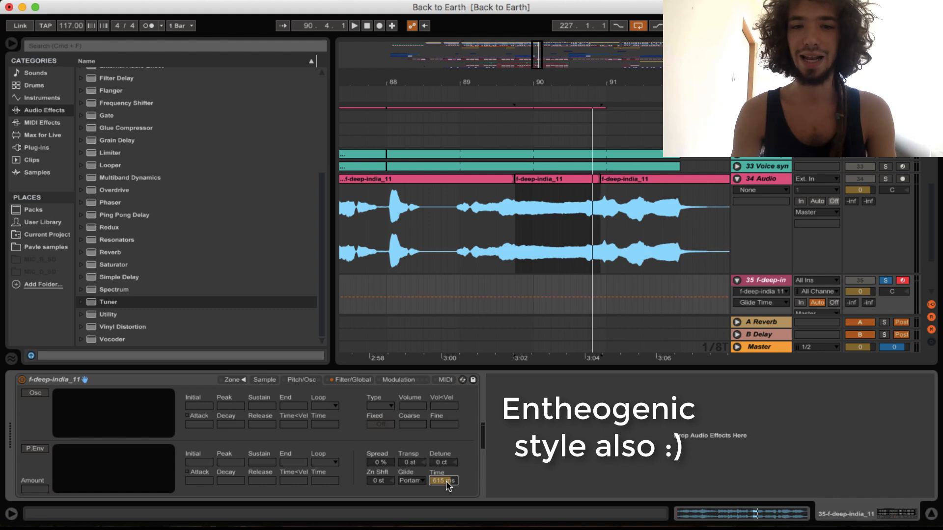
drag(449, 486, 448, 503)
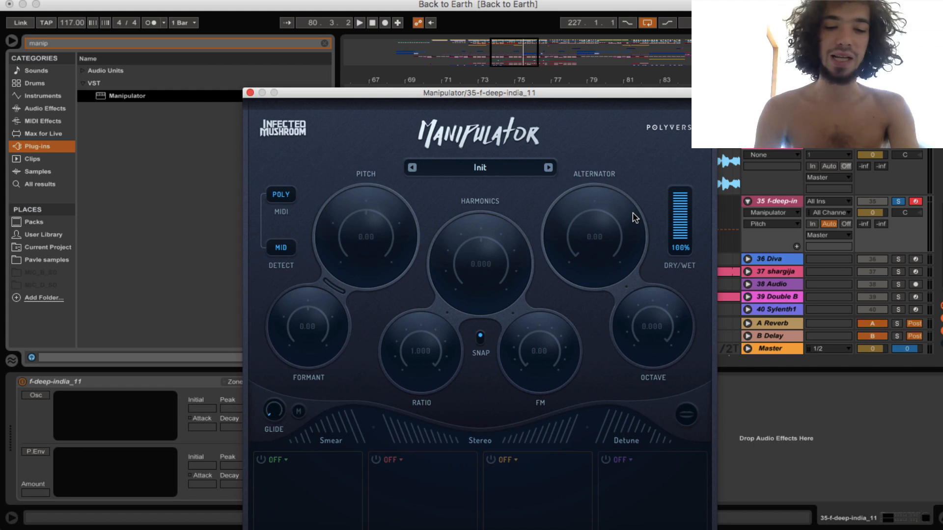
- Try out the Pitch and Formant controls in Manipulator, leaving Pitch at 0.00 and setting Formant to -5.00
drag(373, 237, 367, 194)
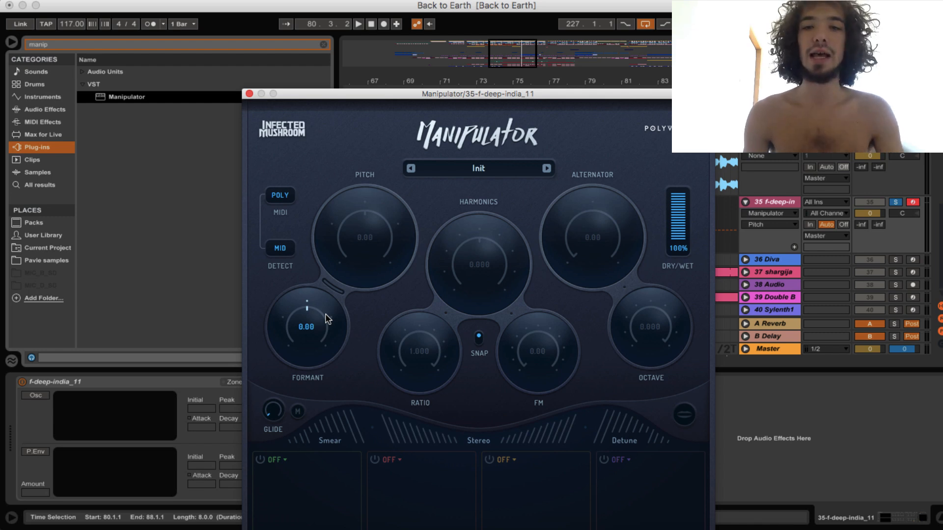
drag(297, 327, 329, 261)
drag(363, 323, 298, 310)
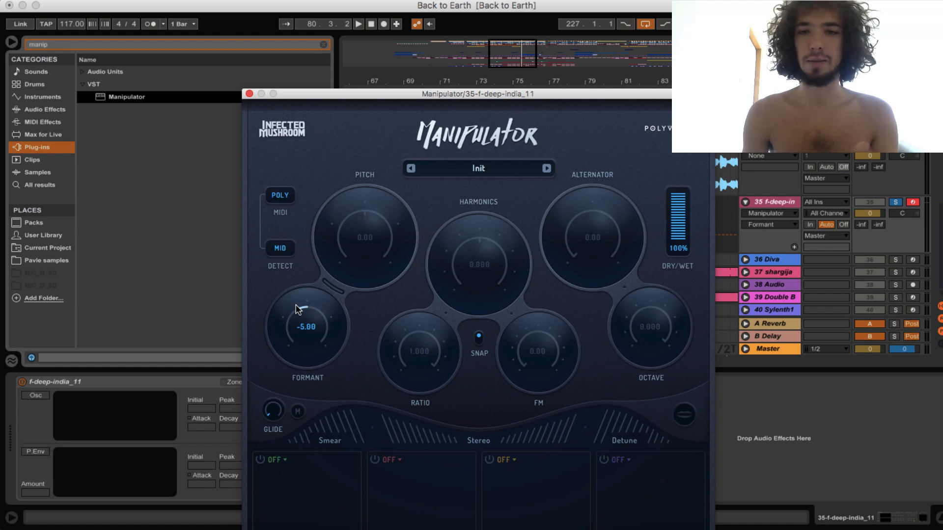
- Expose Manipulator's Formant parameter in its device panel through Configure mode and close the plug-in window
drag(494, 98, 877, 111)
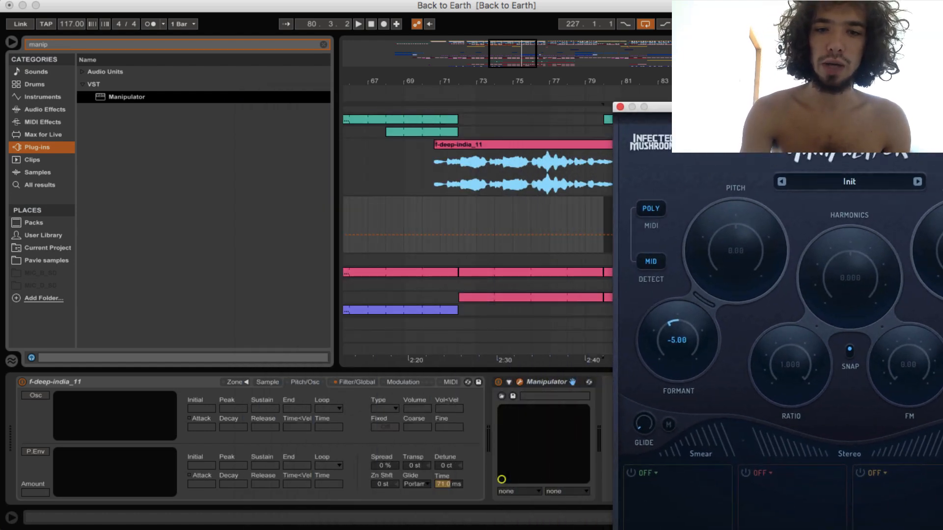
click(508, 382)
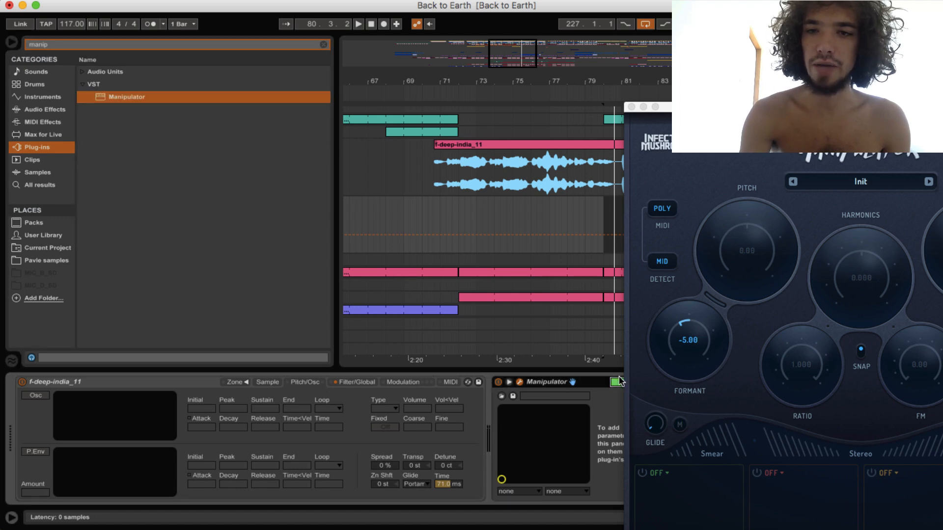
click(688, 339)
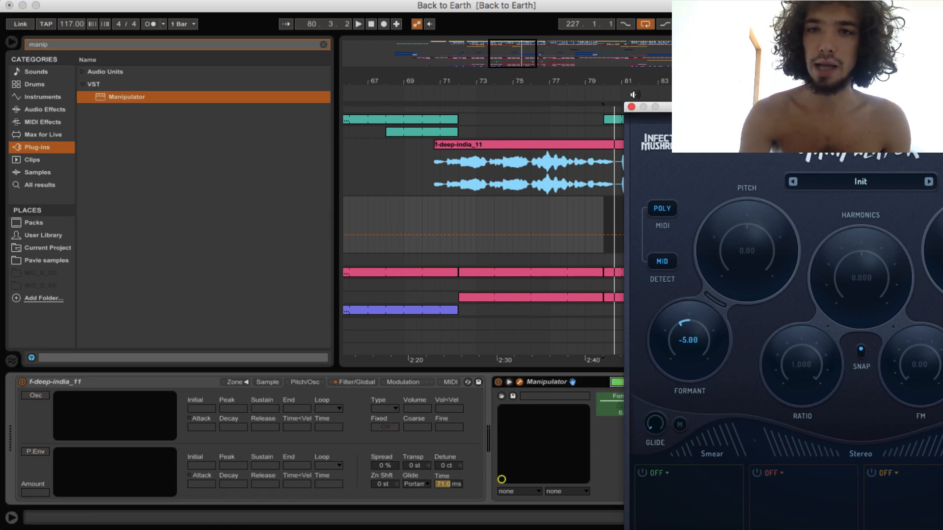
click(632, 107)
click(626, 383)
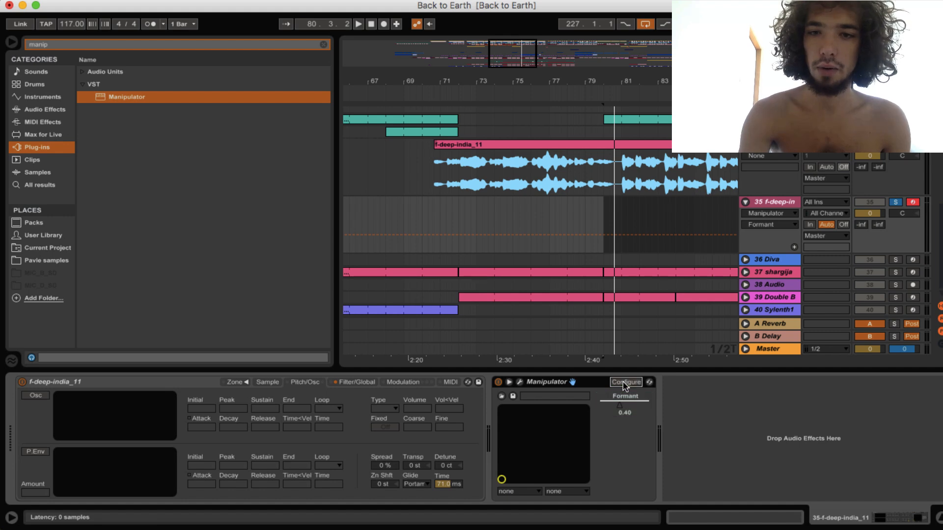
scroll(600, 186, right, 5)
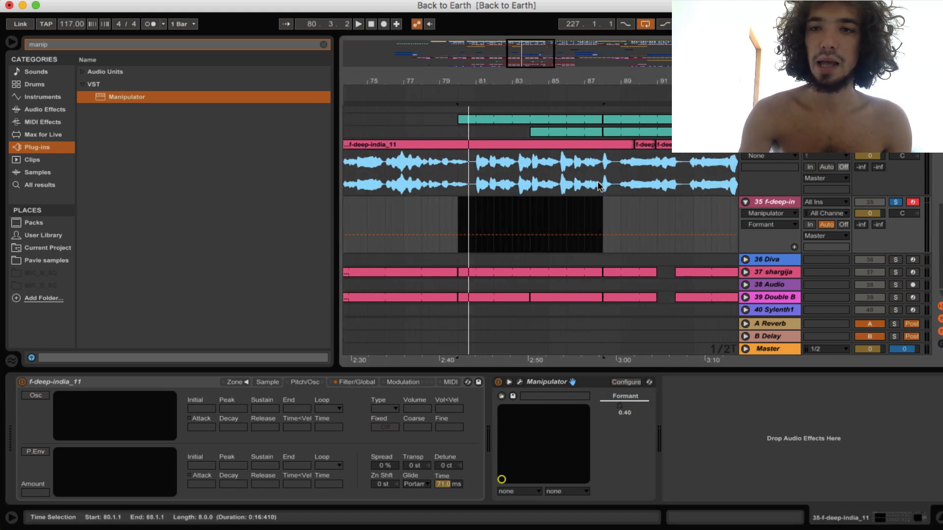
- Copy the bar 80–88 MIDI clips from the 32 Voice synth track onto the f-deep-india_11 Sampler track and audition them while varying Manipulator's Formant
click(512, 122)
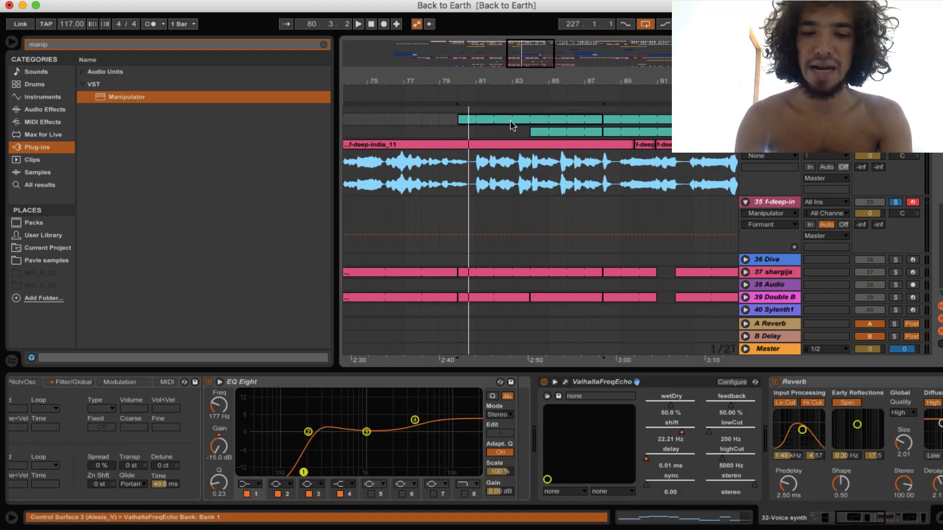
click(456, 222)
key(super+v)
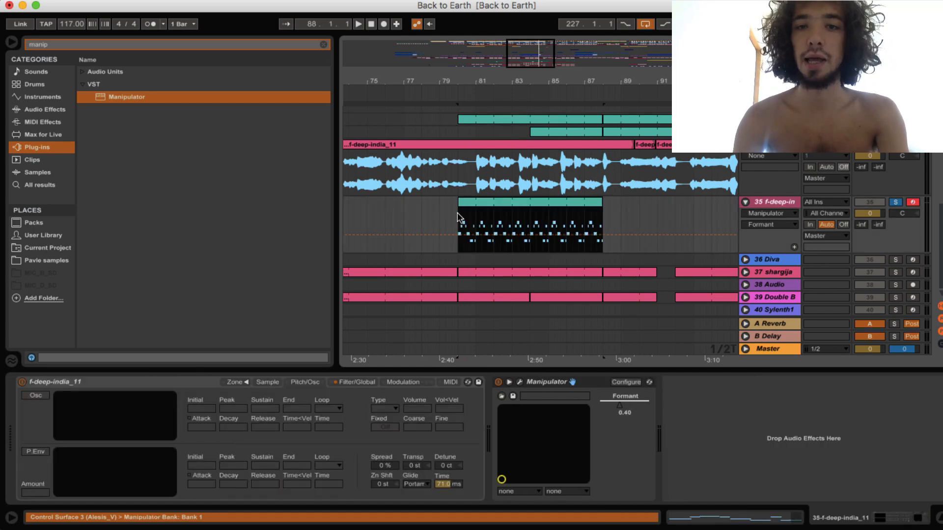
key(space)
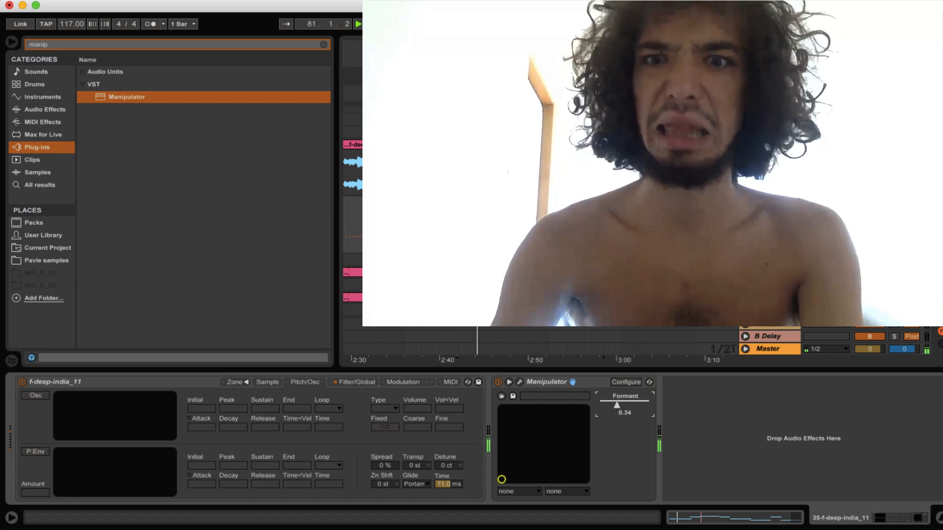
key(space)
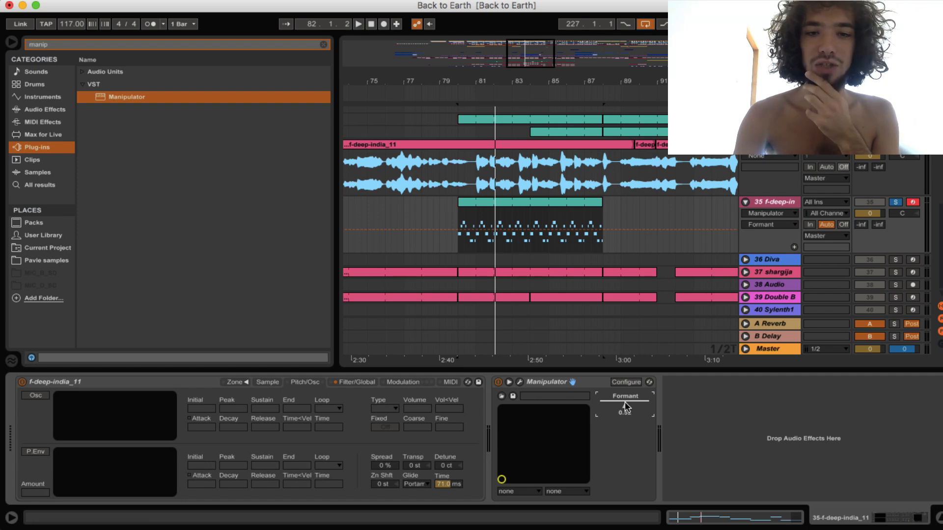
- Set the Sampler's glide mode to Glide and audition the pasted MIDI clips from bar 80
click(413, 484)
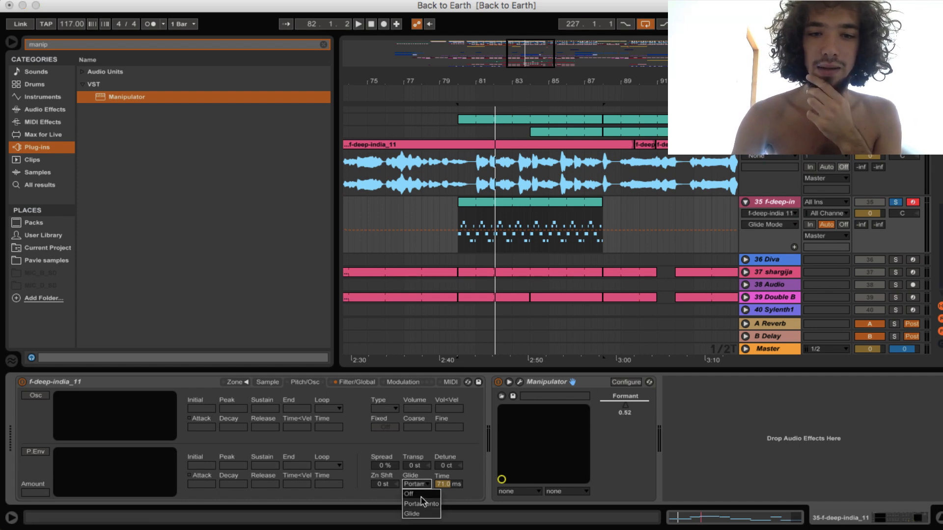
click(419, 513)
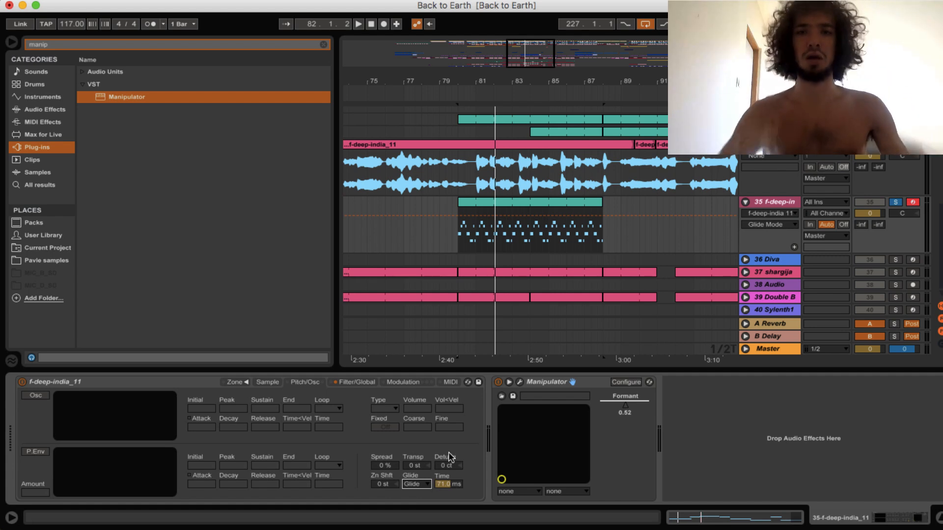
click(466, 245)
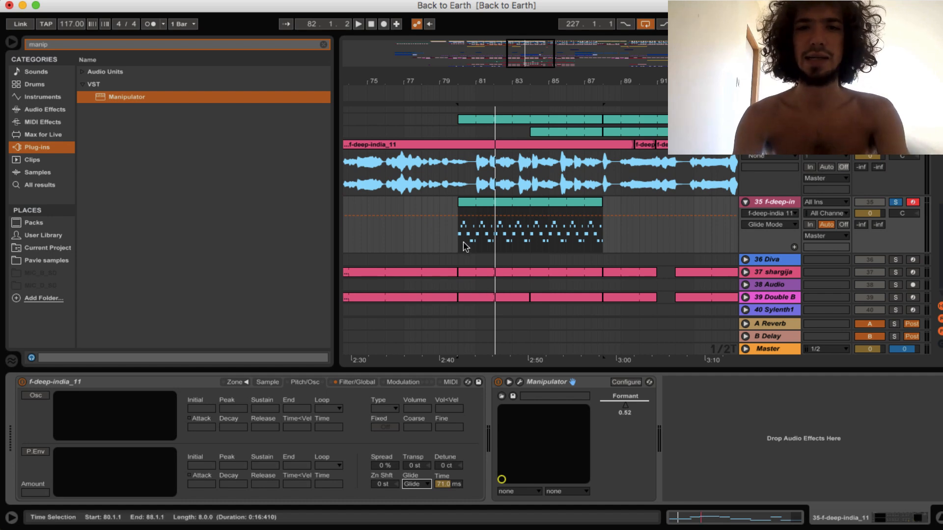
key(space)
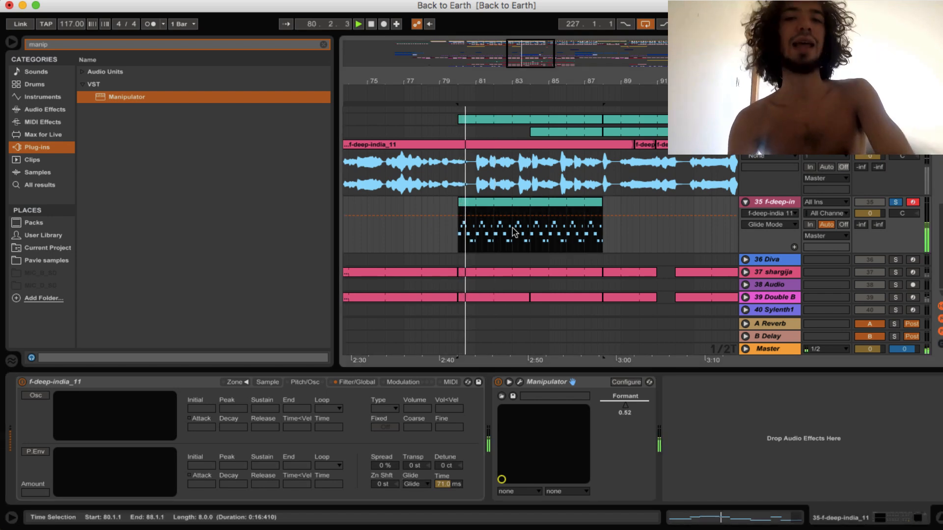
key(space)
- In the first MIDI clip, lengthen the C3 note after 1.3.3 and the F3 and E3 notes from 1.2 to overlap their following notes, and audition
double_click(486, 200)
scroll(496, 347, down, 3)
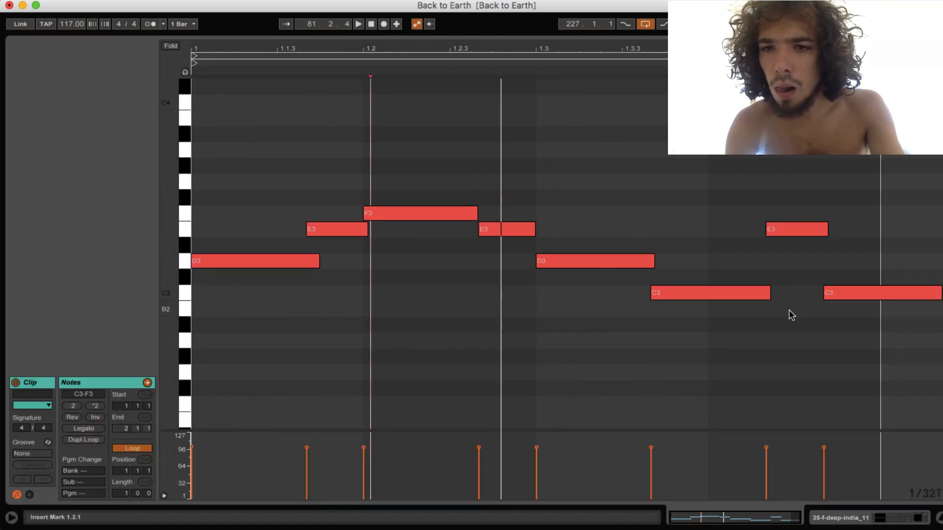
click(779, 231)
click(769, 294)
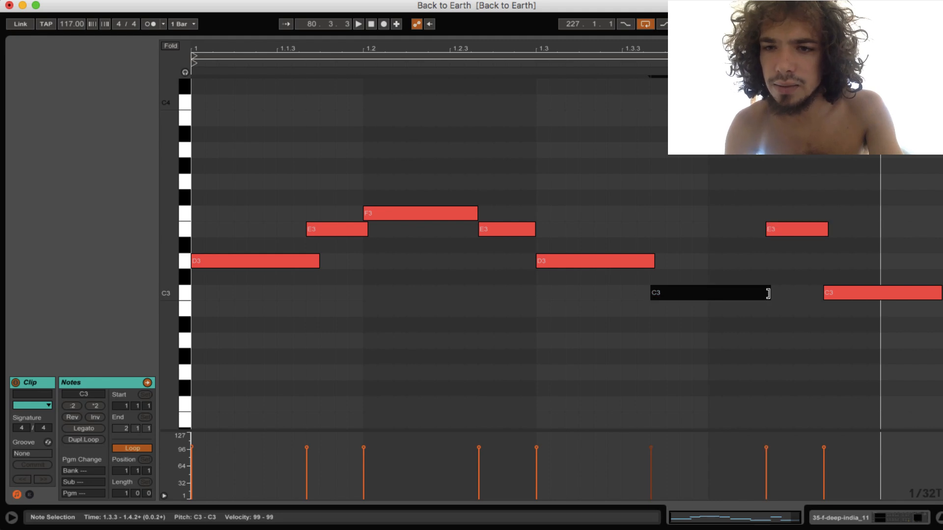
drag(768, 293, 786, 293)
drag(518, 252, 492, 219)
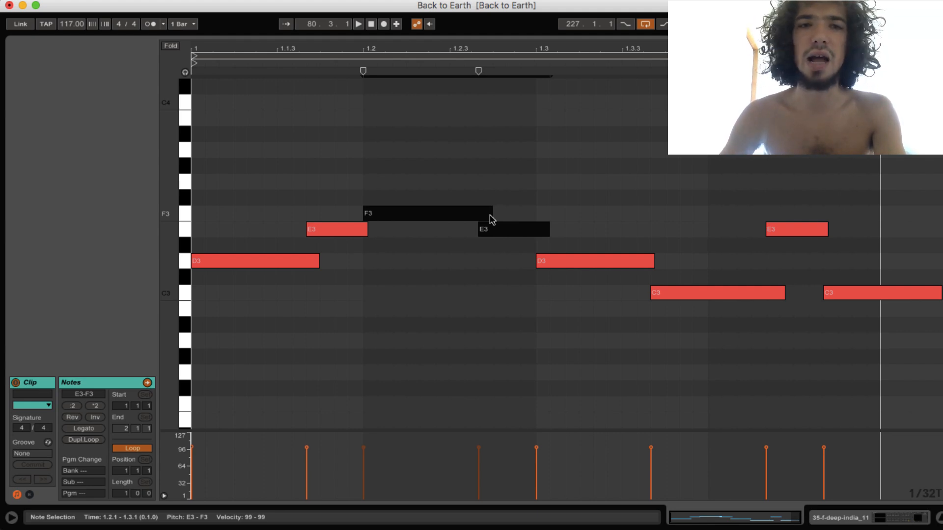
key(space)
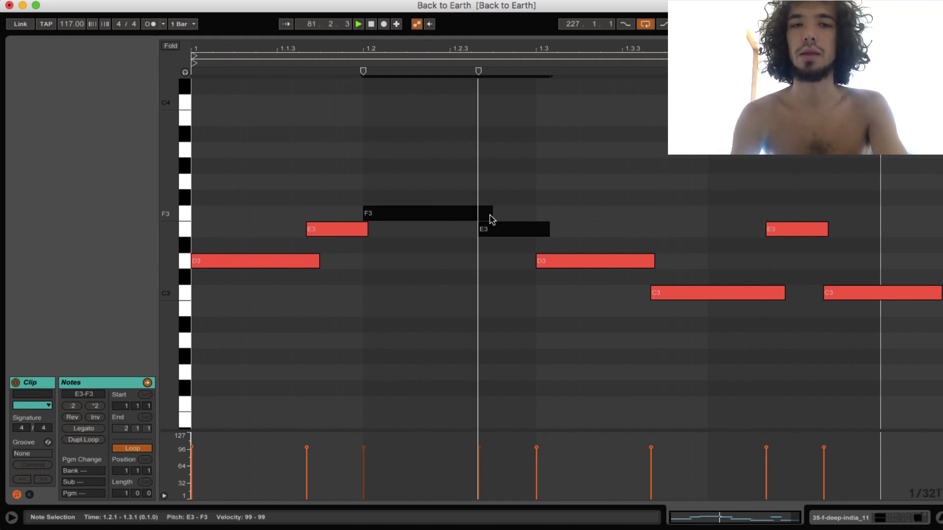
key(space)
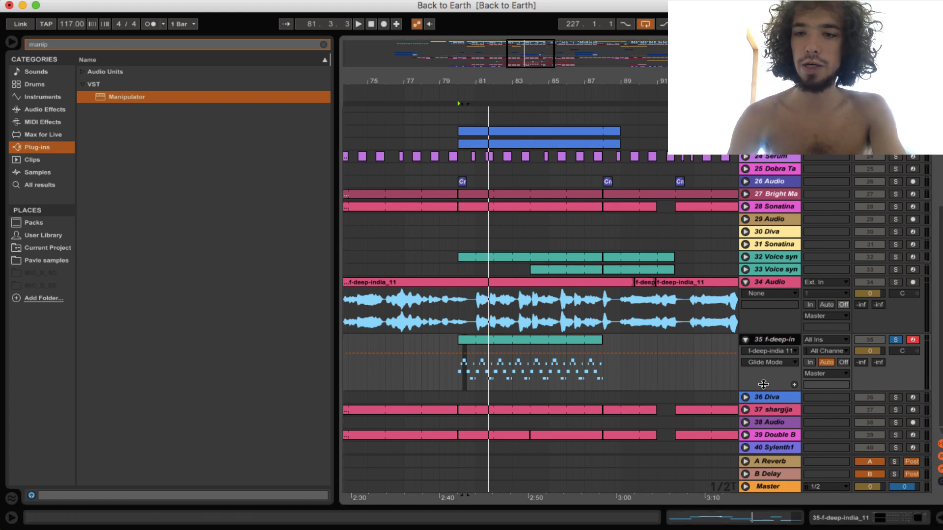
- Draw a zigzag Manipulator Formant automation over bars 80–88, peaking at about 0.80 near bar 82, dipping to 0.21 and ending at about 0.65, during playback
click(842, 521)
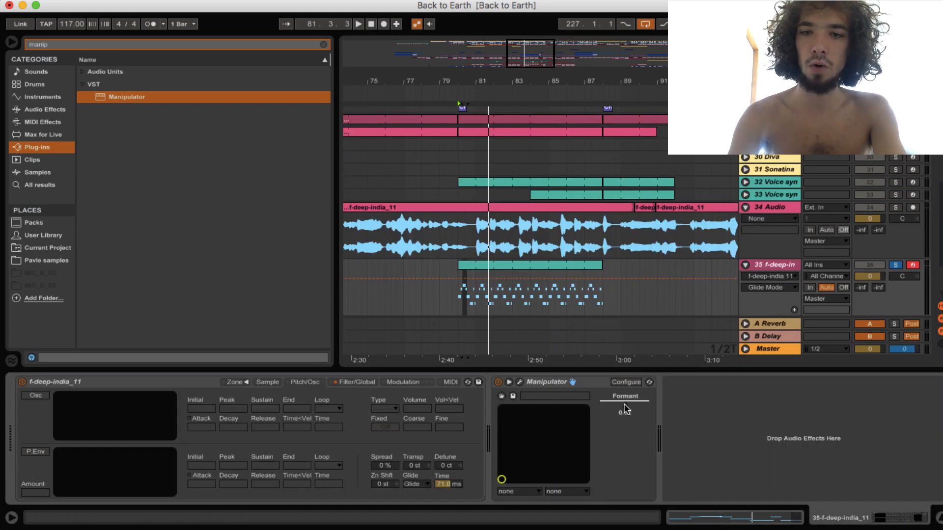
right_click(627, 406)
click(641, 413)
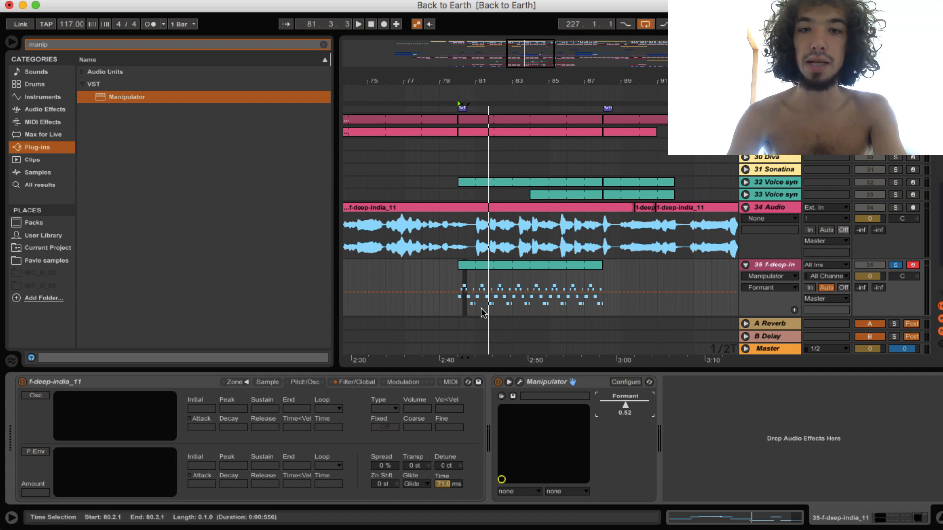
click(458, 293)
key(space)
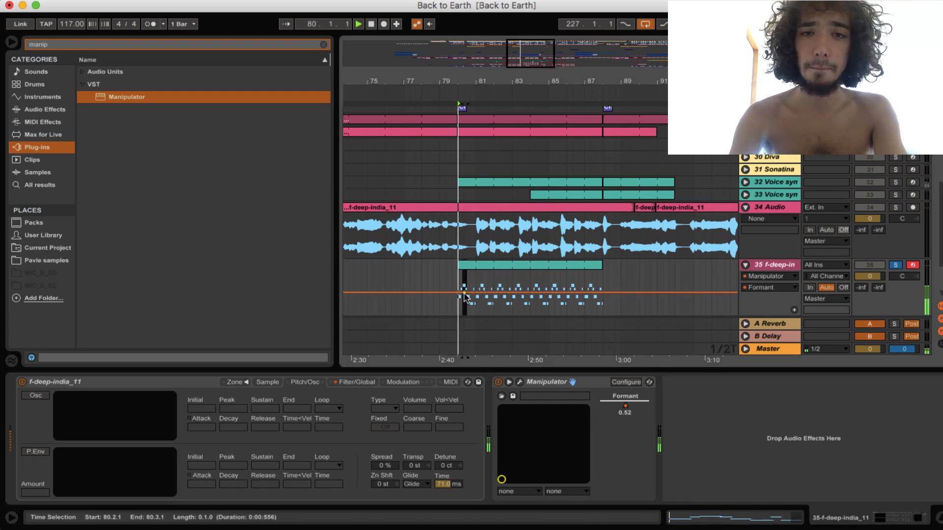
drag(494, 292, 515, 306)
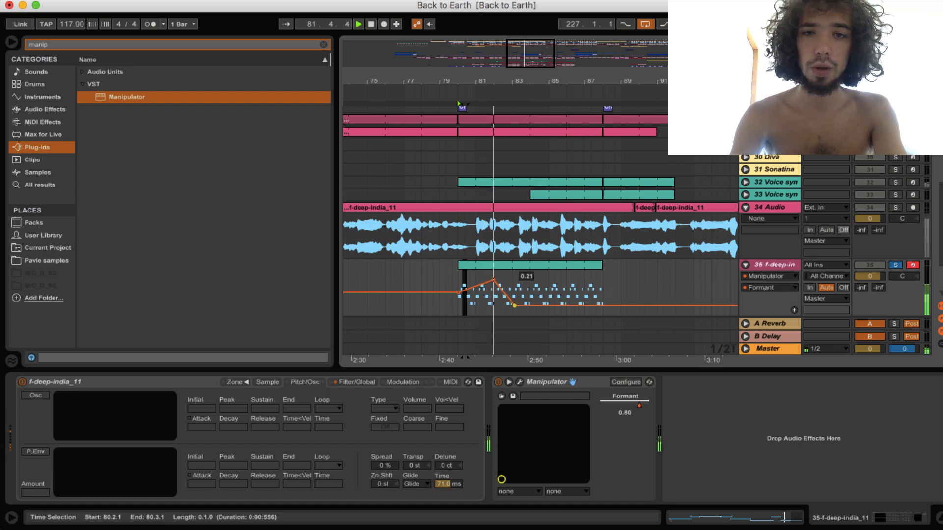
drag(545, 306, 569, 304)
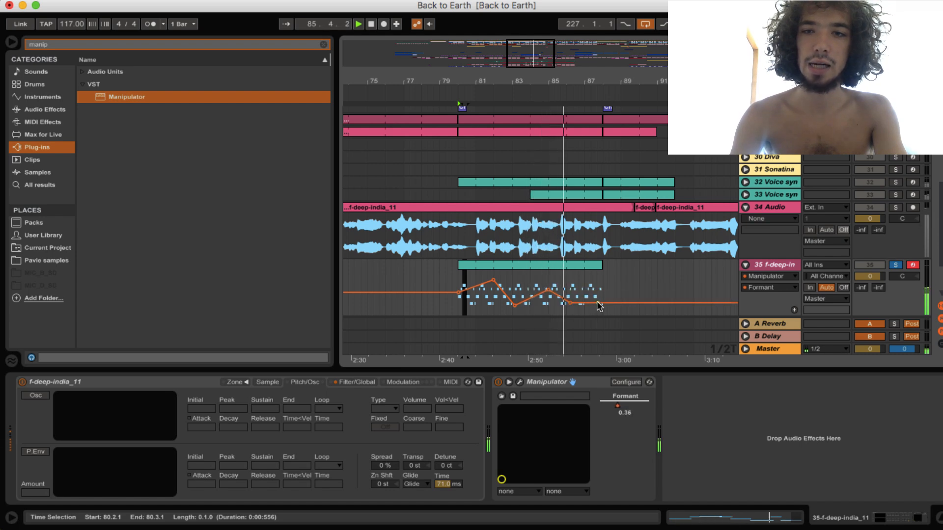
drag(598, 303, 600, 287)
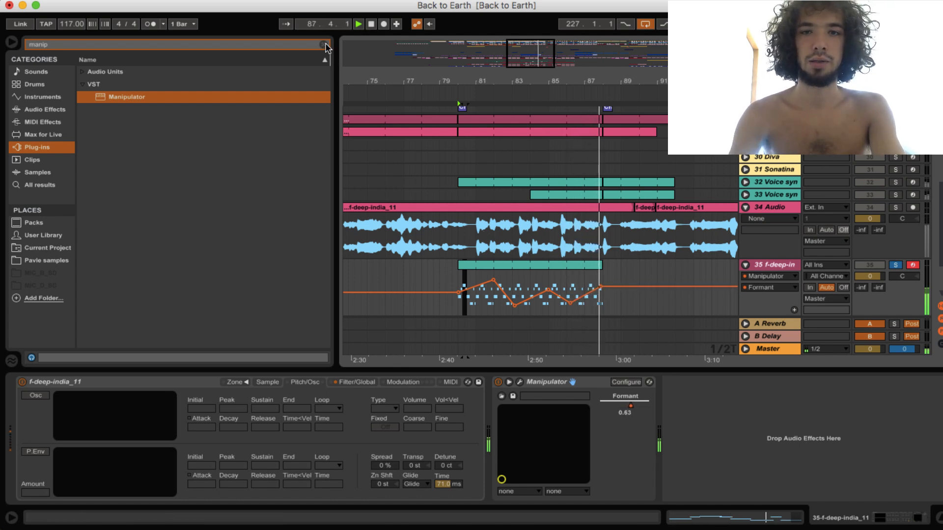
click(466, 225)
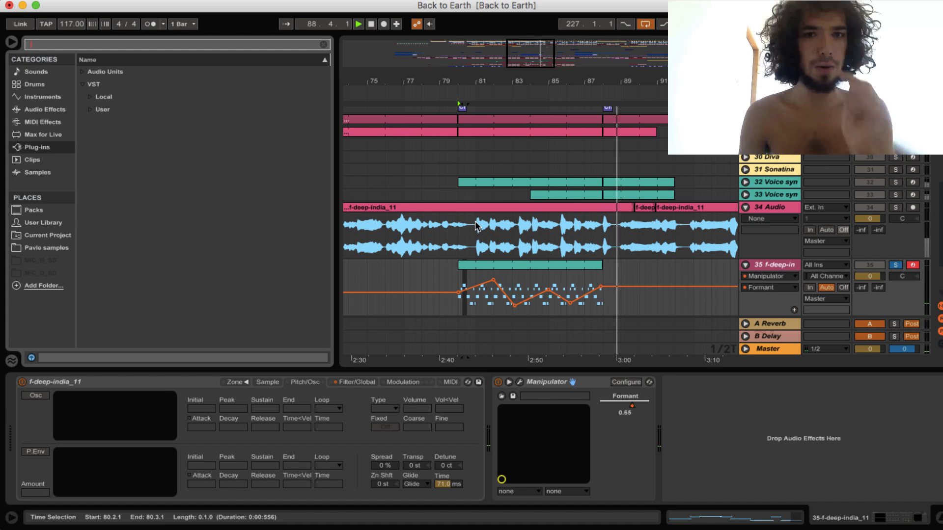
click(631, 300)
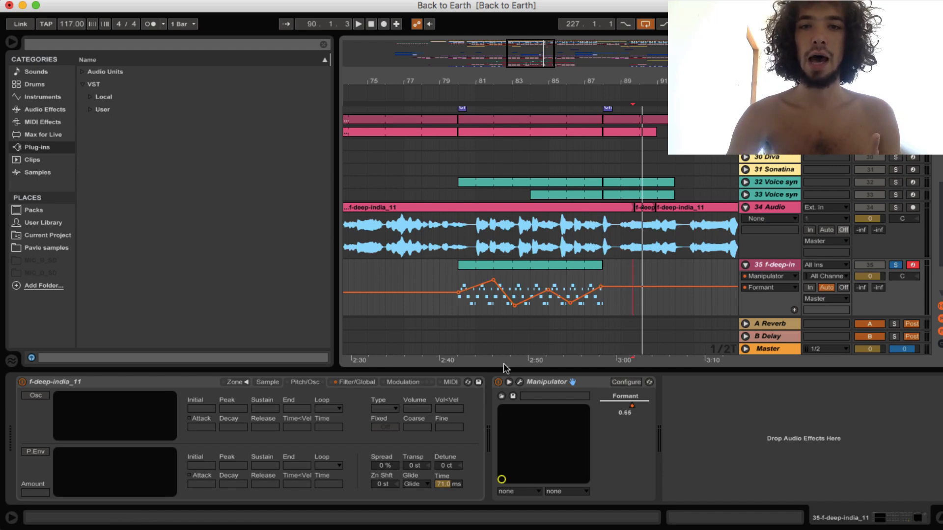
- Bypass Manipulator, search the plug-ins for "lfo" and load LFOTool after it on the f-deep-india_11 track
click(499, 382)
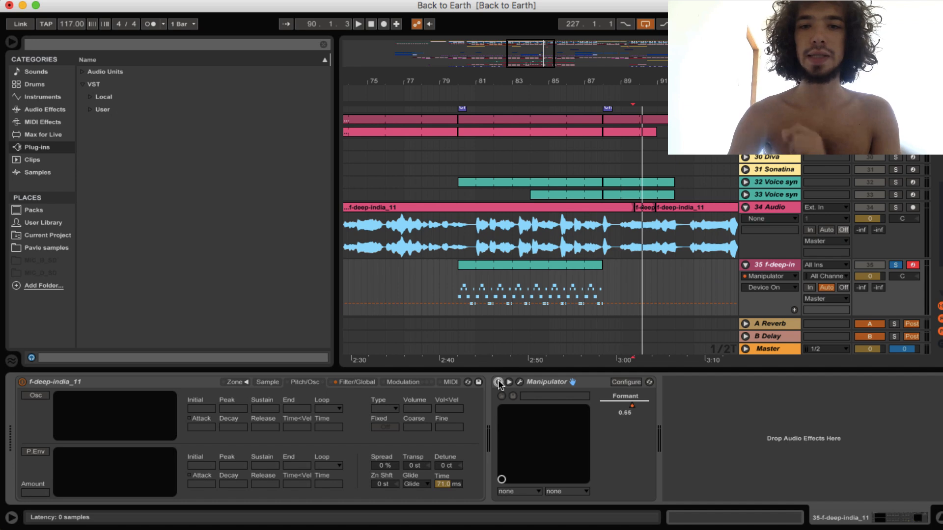
click(100, 46)
text(lfo)
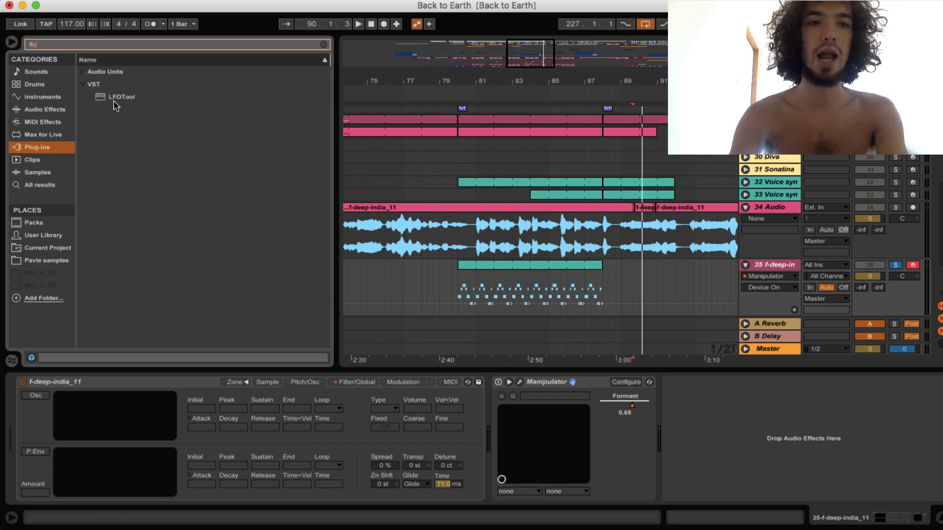
double_click(112, 95)
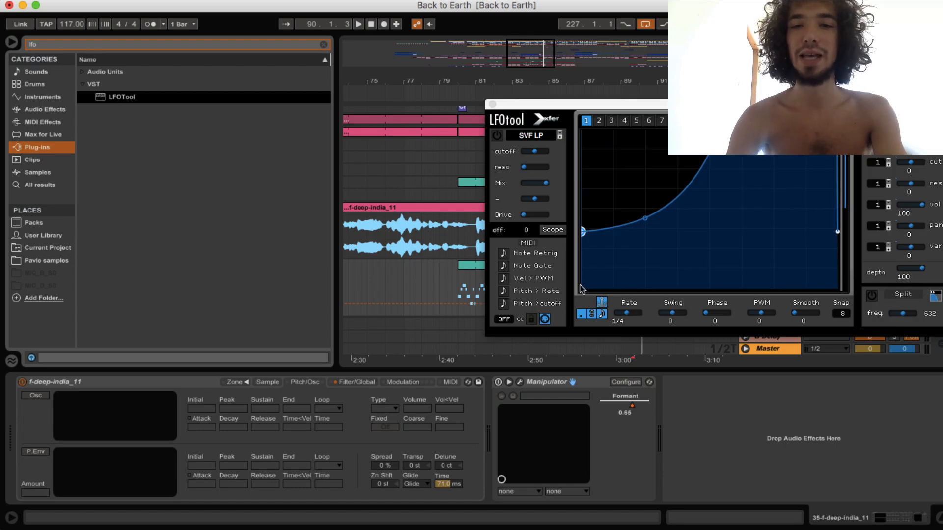
drag(575, 104, 270, 104)
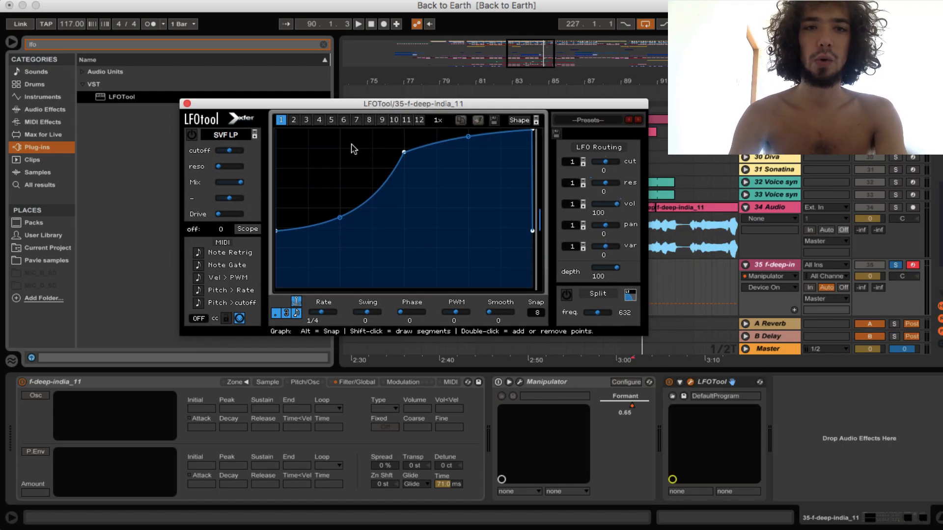
- Flatten LFOTool's LFO curve to the maximum level and enable its filter with the Formant-I type
drag(404, 153, 405, 155)
drag(407, 82, 404, 77)
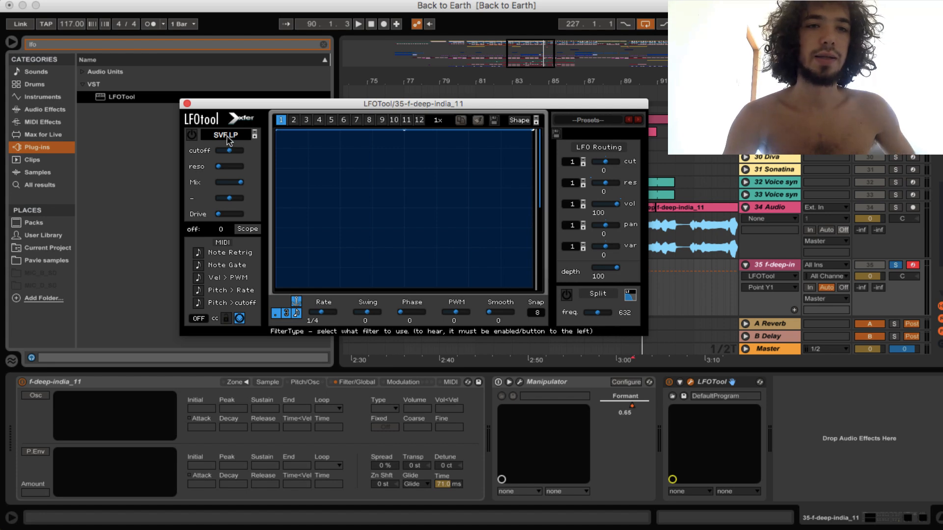
click(227, 135)
mouse_move(237, 185)
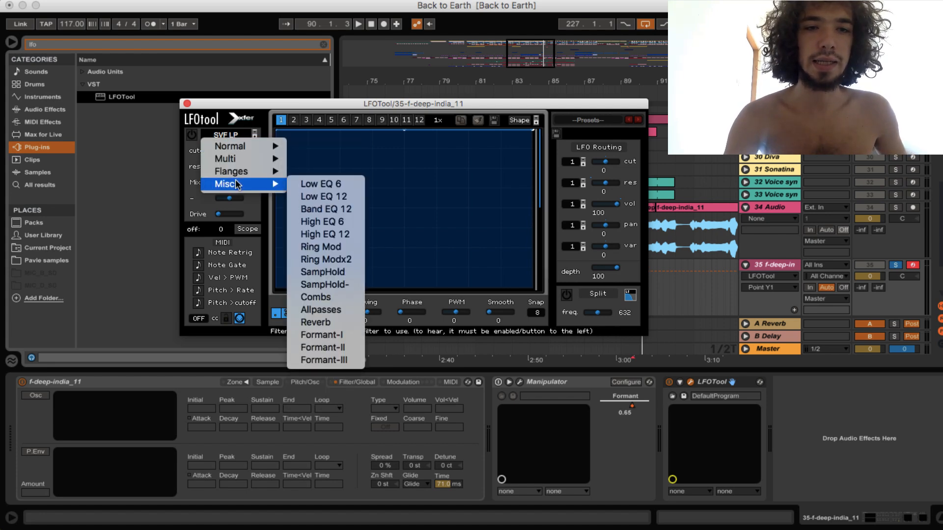
click(328, 336)
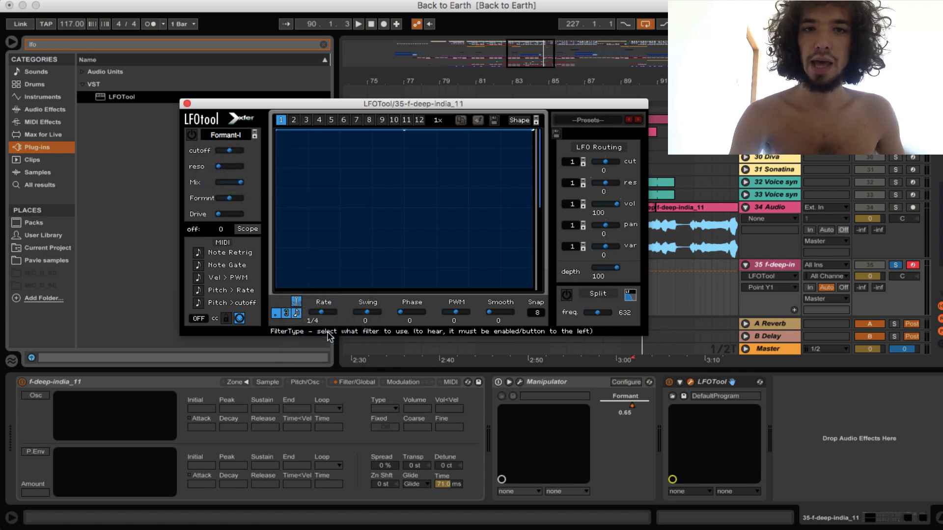
click(192, 137)
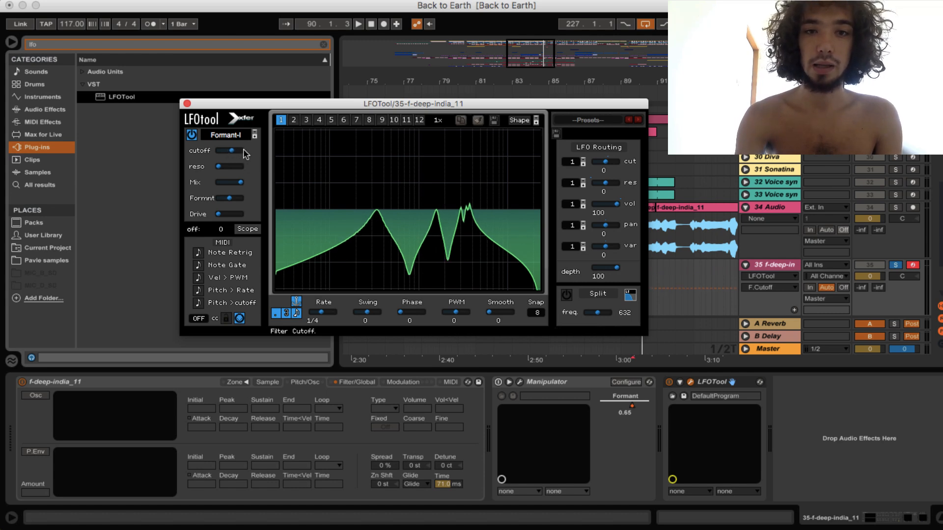
- Try out the cutoff, Formnt and Mix controls of LFOTool's Formant-I filter while playing the clips from bar 80, keeping Mix at full
drag(229, 153, 252, 172)
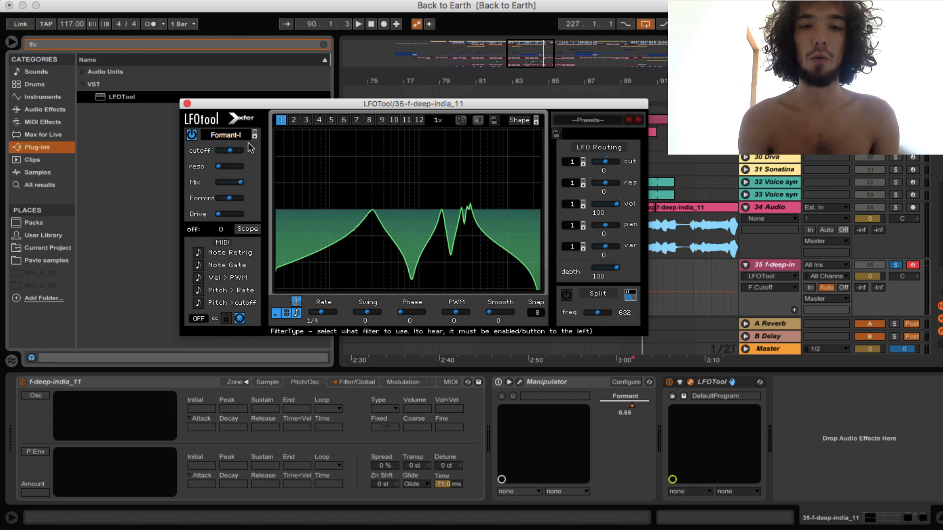
drag(229, 198, 249, 207)
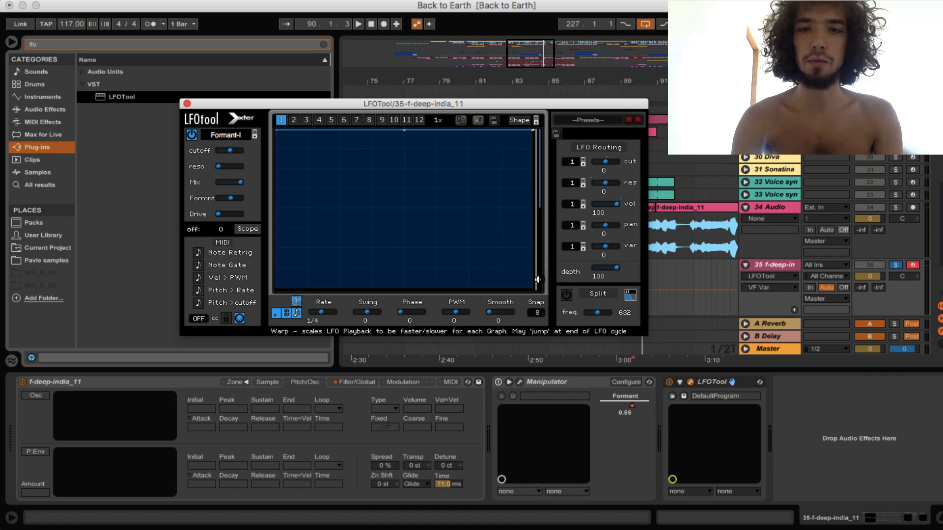
drag(480, 101, 514, 62)
key(space)
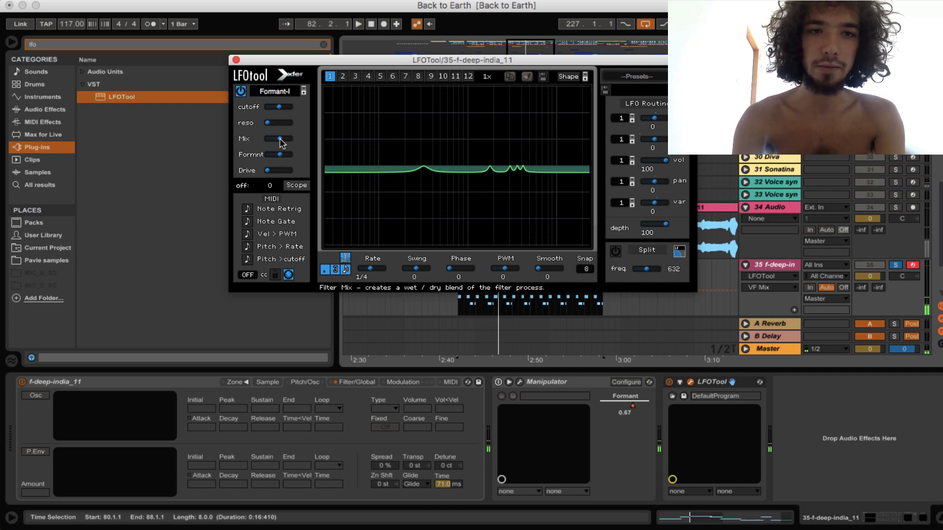
key(space)
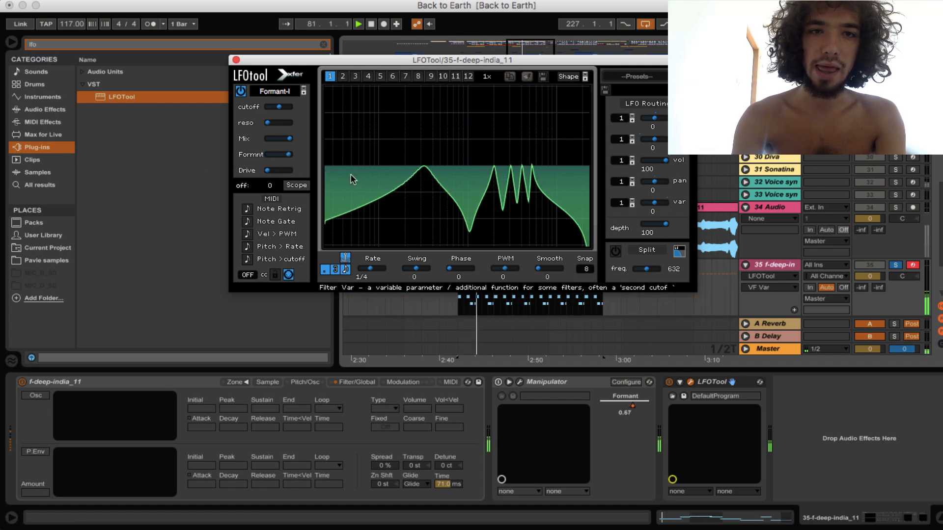
- Sweep LFOTool's cutoff and Formnt during playback, raise its Drive slightly, and close the plug-in window
drag(279, 109, 254, 122)
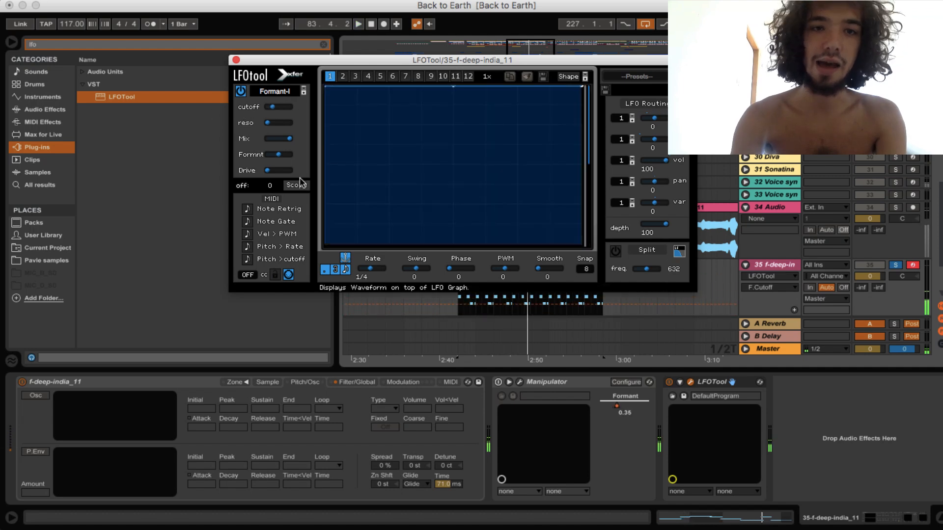
drag(267, 175, 313, 178)
key(space)
drag(273, 106, 231, 158)
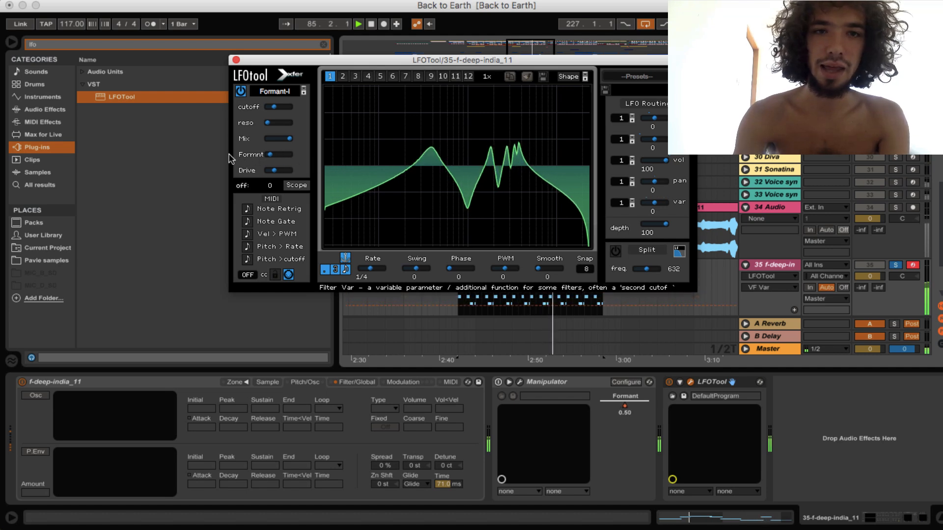
drag(274, 106, 308, 119)
key(space)
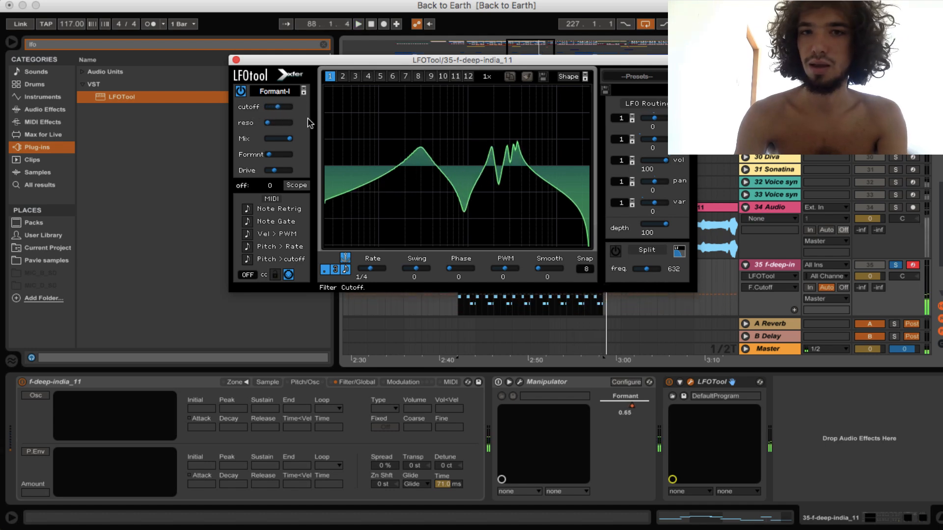
click(237, 60)
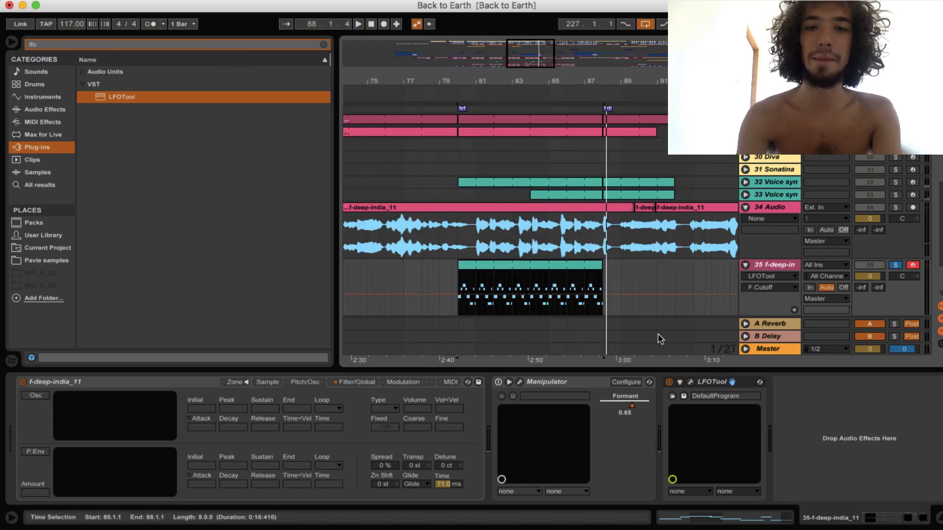
- Listen to the clip with Manipulator active and LFOTool bypassed, switch back to LFOTool alone, and reopen its window
click(669, 382)
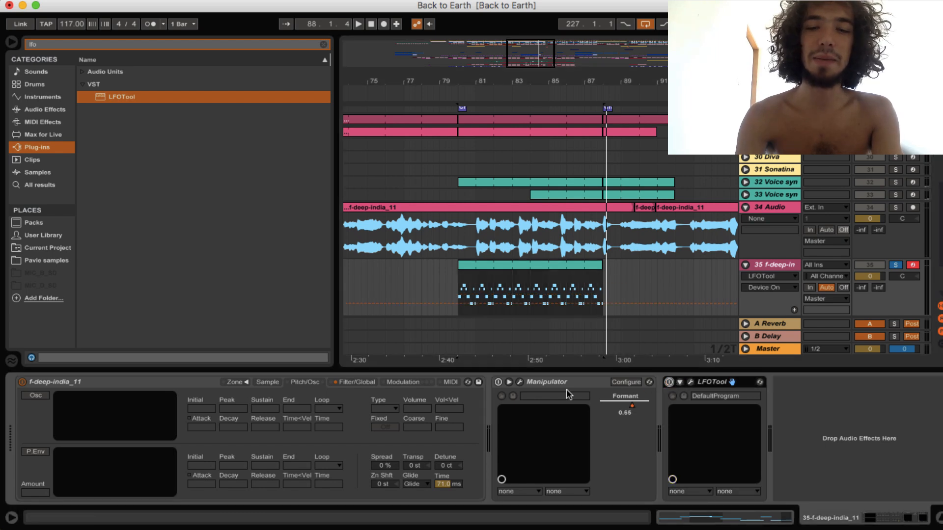
click(498, 383)
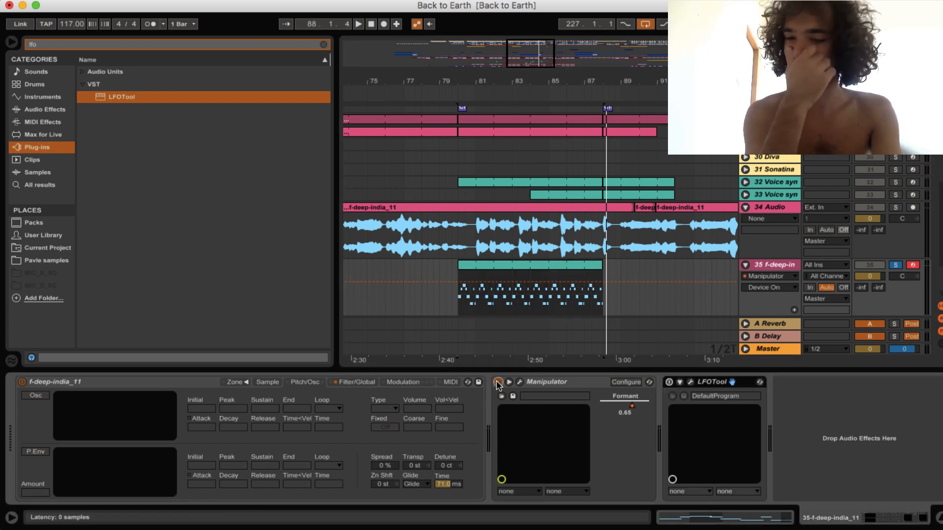
key(space)
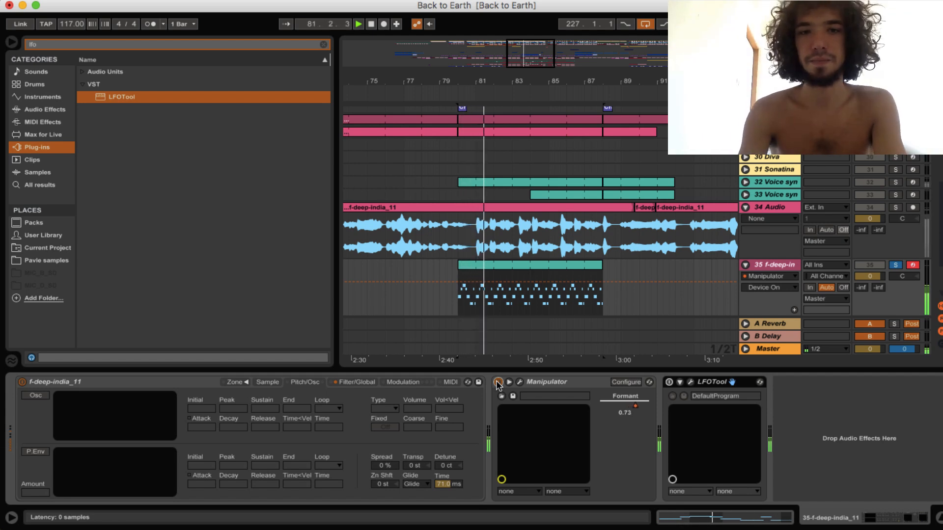
click(498, 382)
click(669, 382)
click(691, 382)
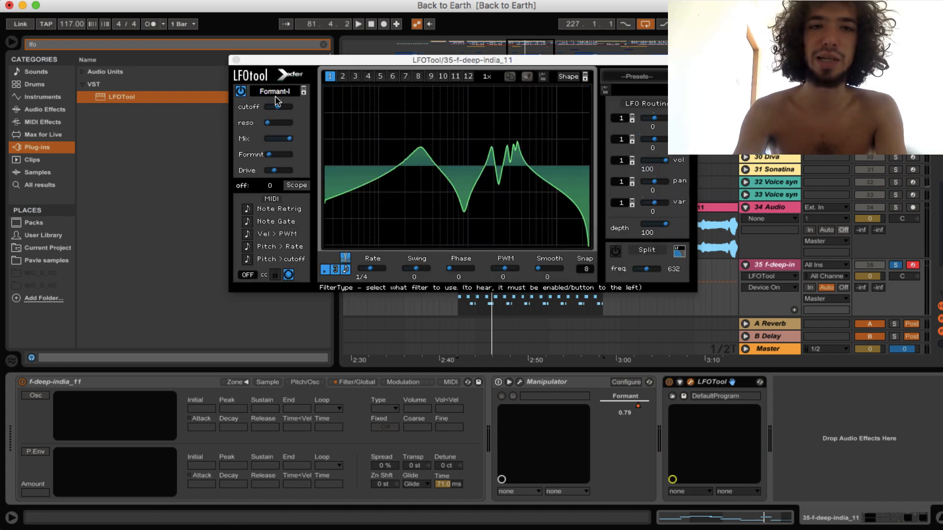
- Sweep the Formant-I filter's cutoff and Formnt during playback, leaving cutoff at about 50 and Formnt at about 23
key(space)
mouse_move(278, 109)
mouse_down()
mouse_move(357, 108)
mouse_move(245, 119)
mouse_move(262, 119)
mouse_up()
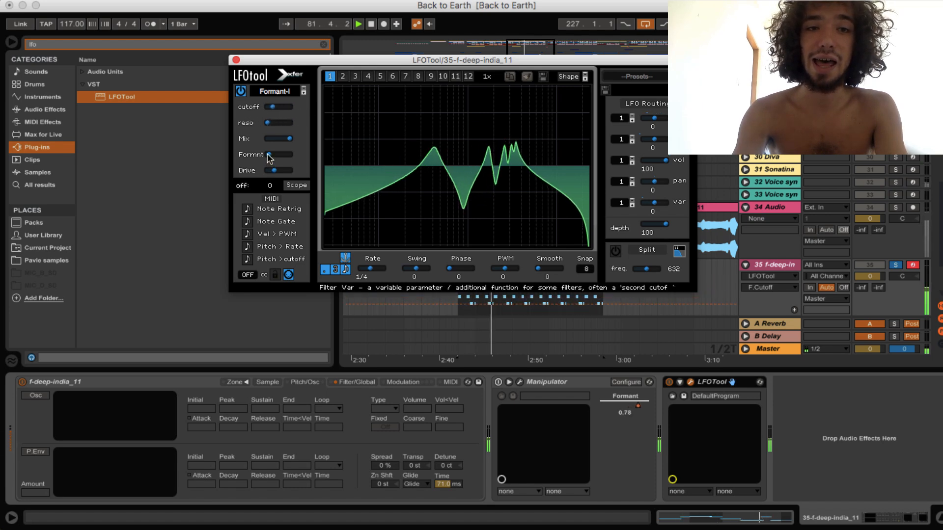
drag(269, 156, 288, 156)
mouse_move(273, 106)
mouse_down()
mouse_move(356, 113)
mouse_move(304, 121)
mouse_move(344, 126)
mouse_move(415, 122)
mouse_move(277, 111)
mouse_up()
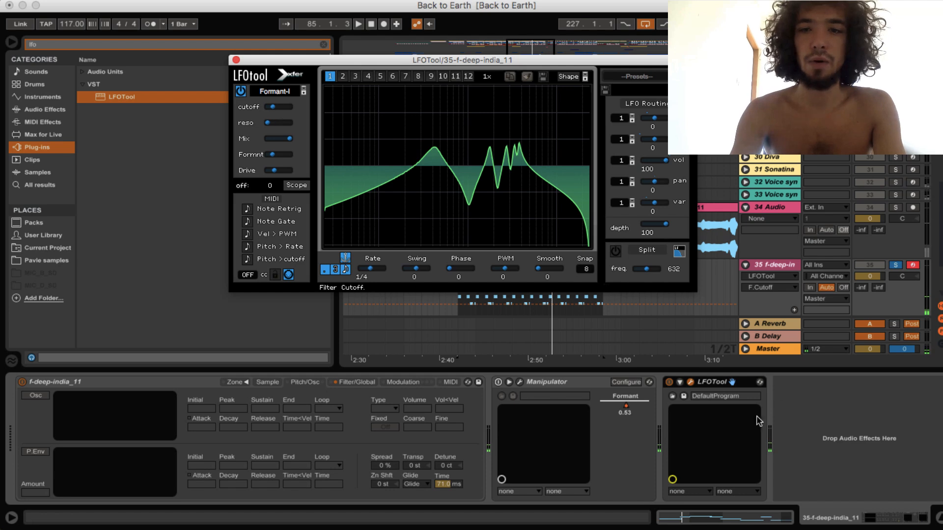
- Add LFOTool's F.Cutoff and VF Var parameters to its device panel, finish configuring, and close the plug-in window
click(682, 388)
click(796, 382)
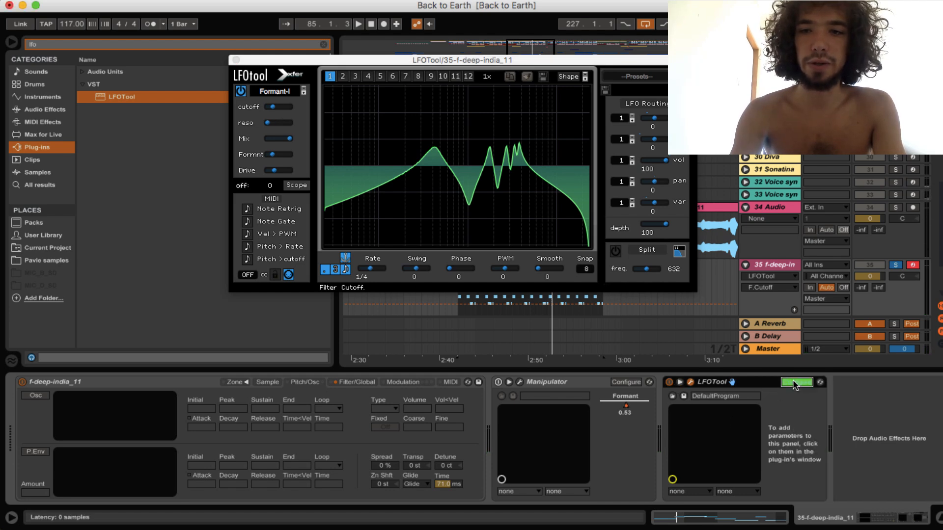
click(270, 108)
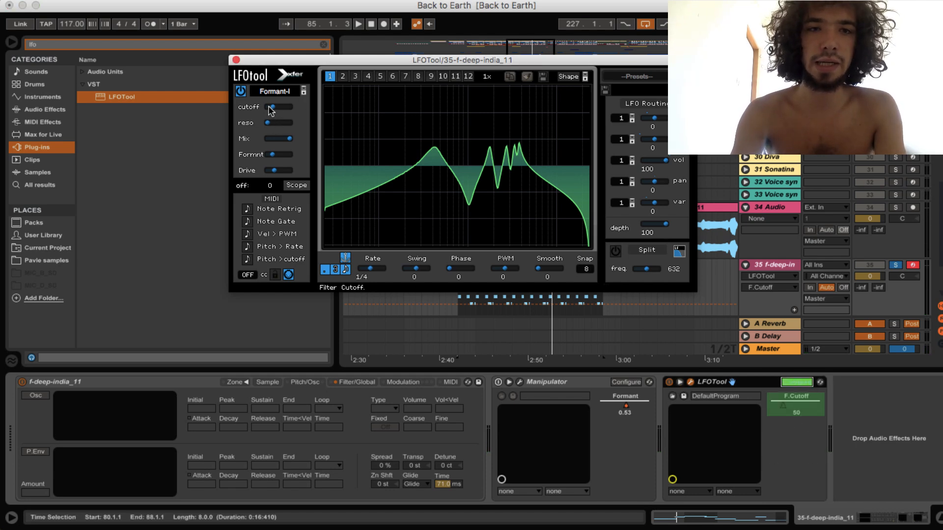
click(273, 155)
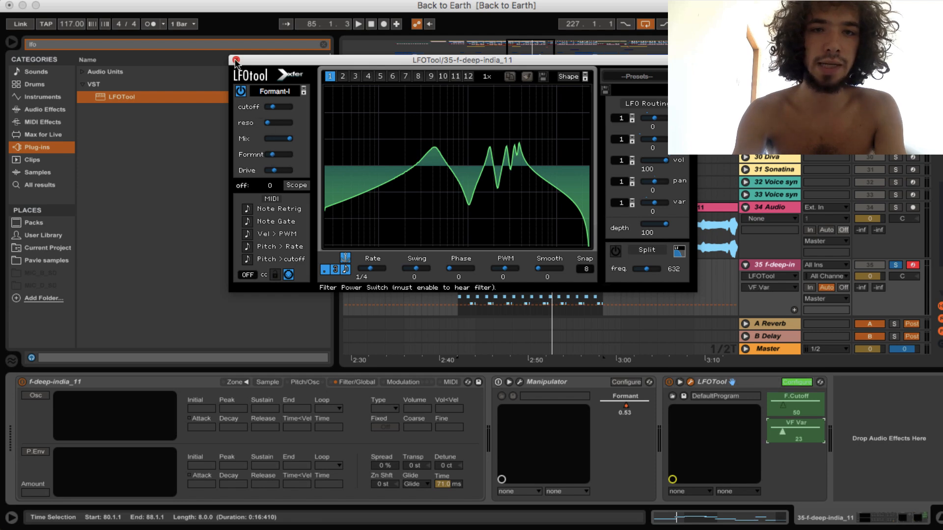
click(236, 61)
click(792, 382)
- Draw F.Cutoff automation for LFOTool over bars 80–88, starting at about 46, going higher in between and ending at about 182
right_click(781, 405)
click(835, 416)
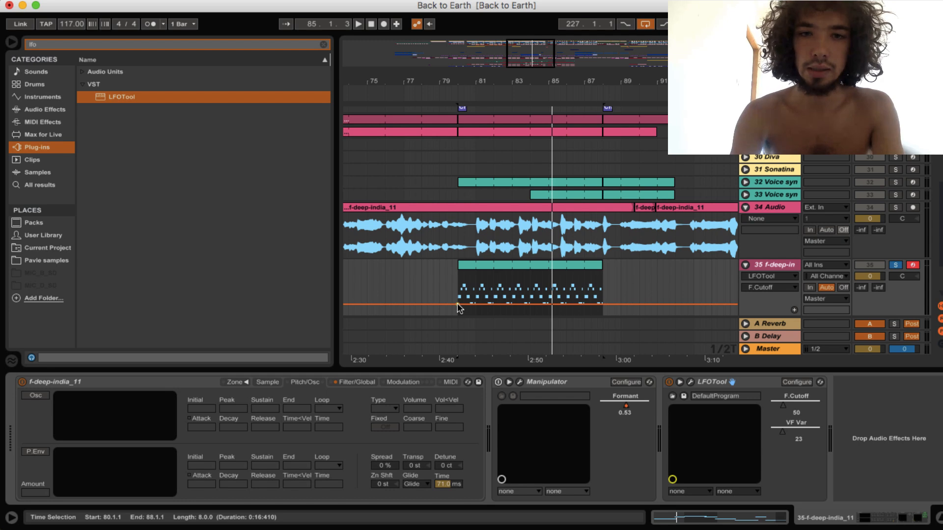
click(457, 305)
drag(497, 305, 609, 298)
- Draw VF Var automation for LFOTool rising from 23 at bar 80 to a peak at bar 84 and falling to about 28 at bar 88, and play it
right_click(782, 432)
click(698, 413)
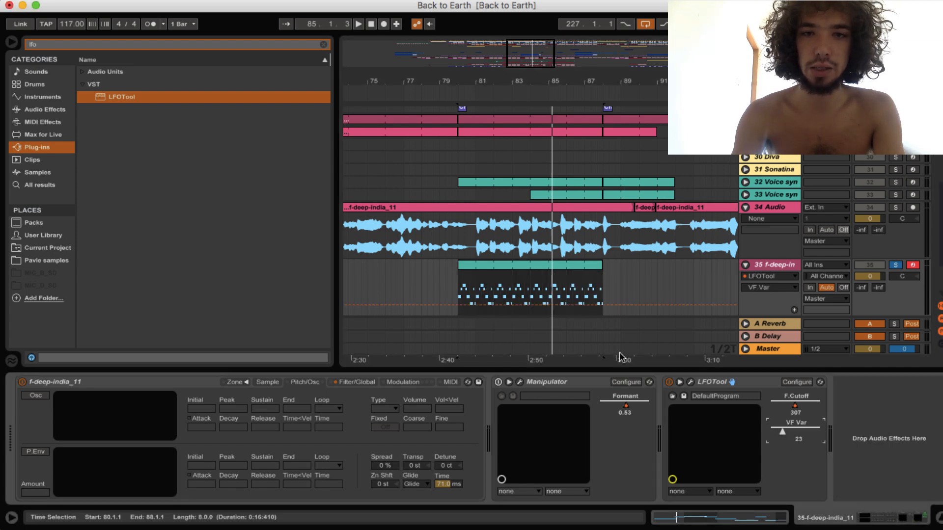
click(456, 305)
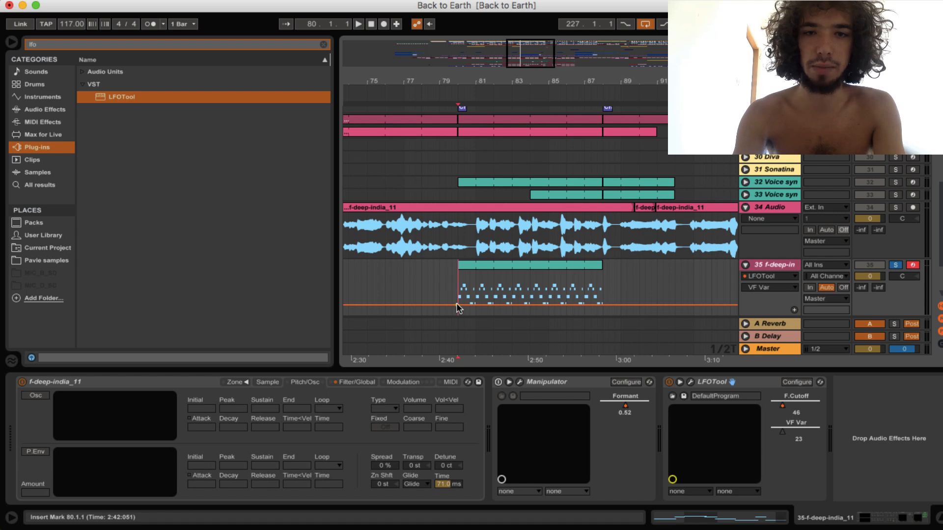
drag(517, 305, 531, 271)
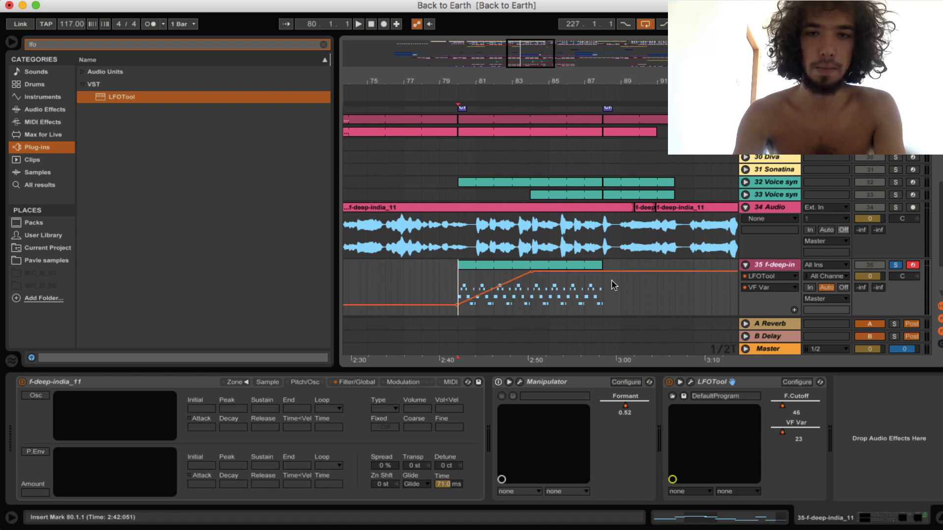
drag(605, 271, 604, 304)
key(space)
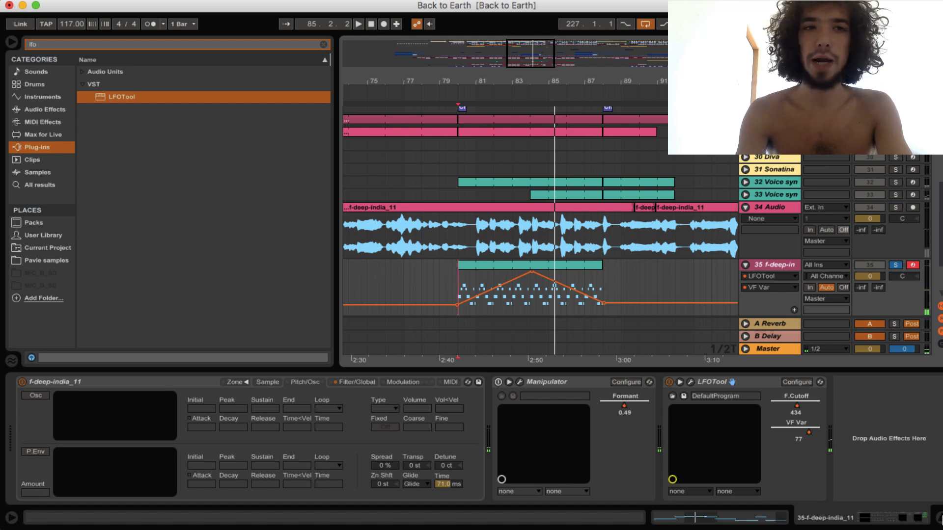
- Clear the plug-in search, load ValhallaFreqEcho from the local VST plug-ins after LFOTool, and list the built-in audio effects
click(325, 44)
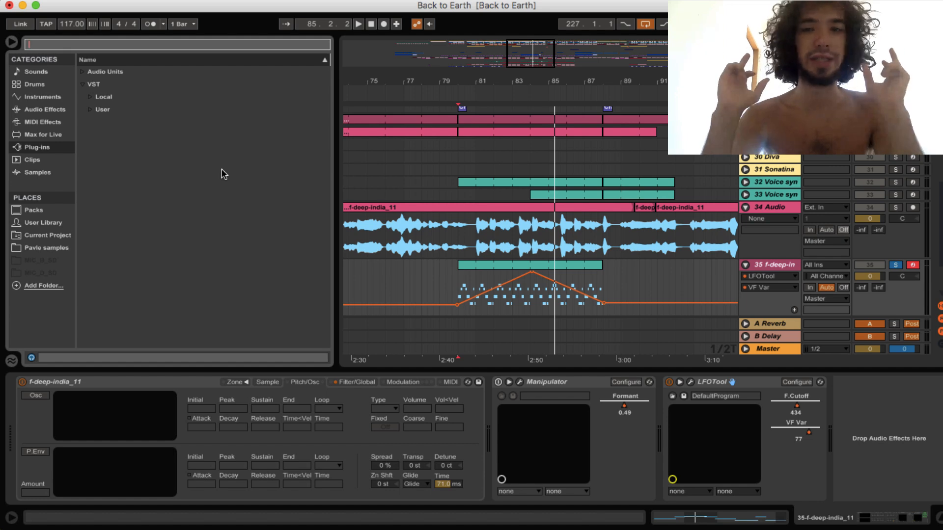
click(90, 97)
scroll(141, 201, down, 10)
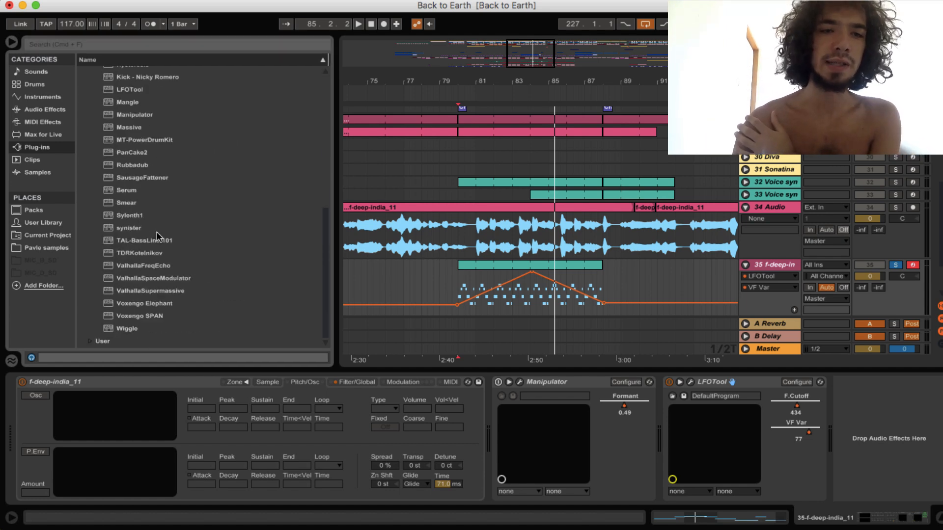
click(148, 267)
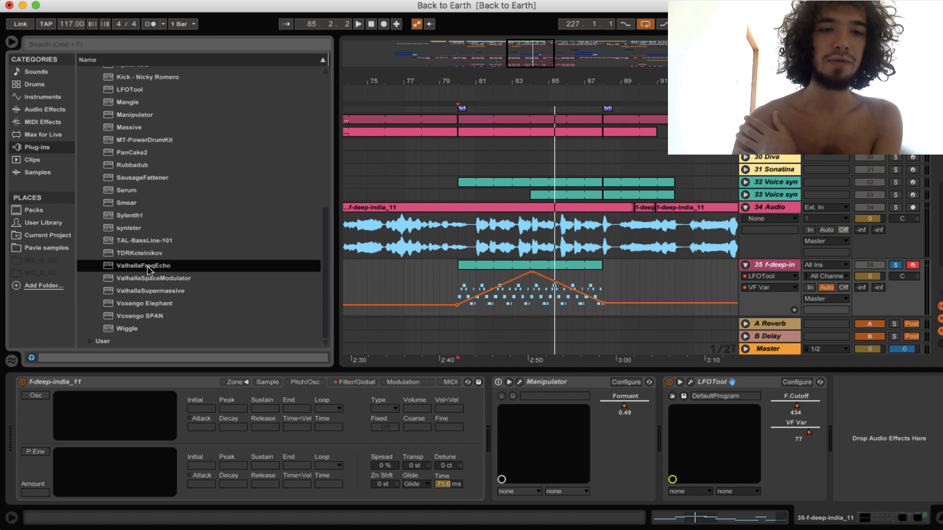
double_click(148, 267)
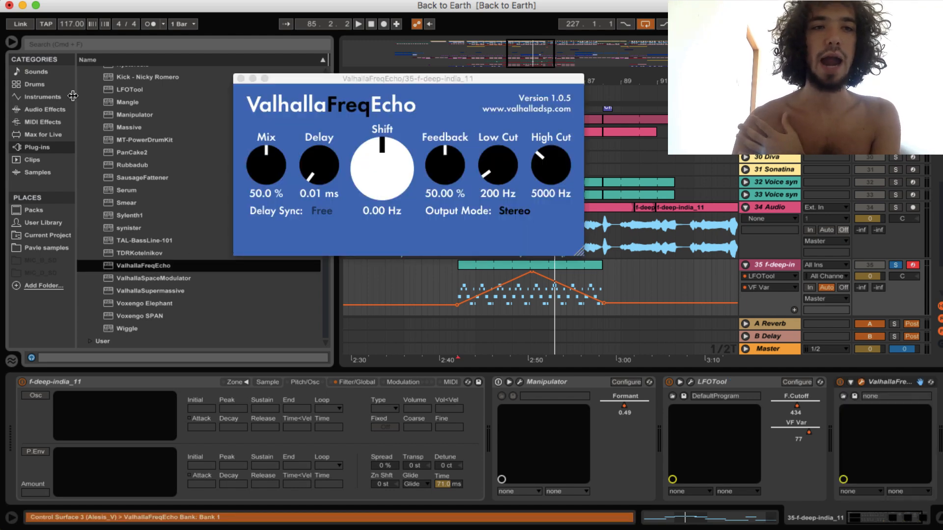
click(47, 108)
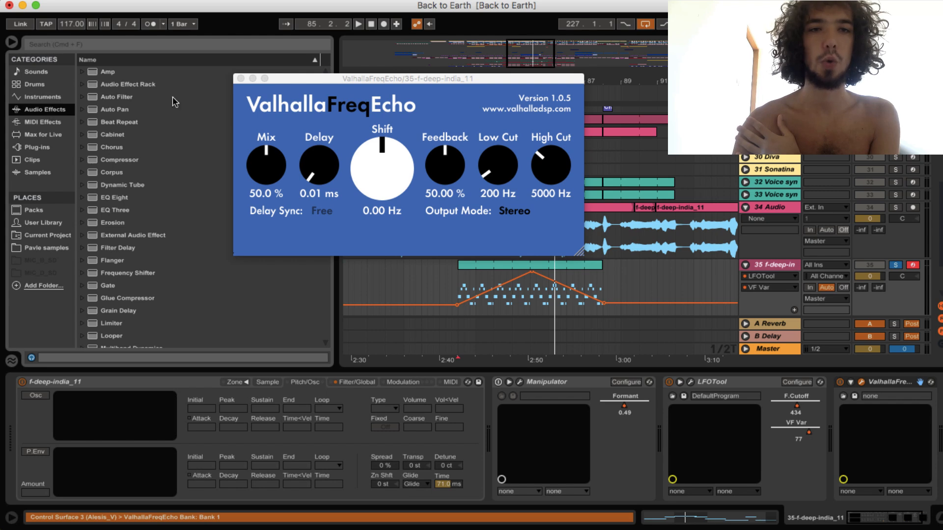
drag(436, 81, 380, 80)
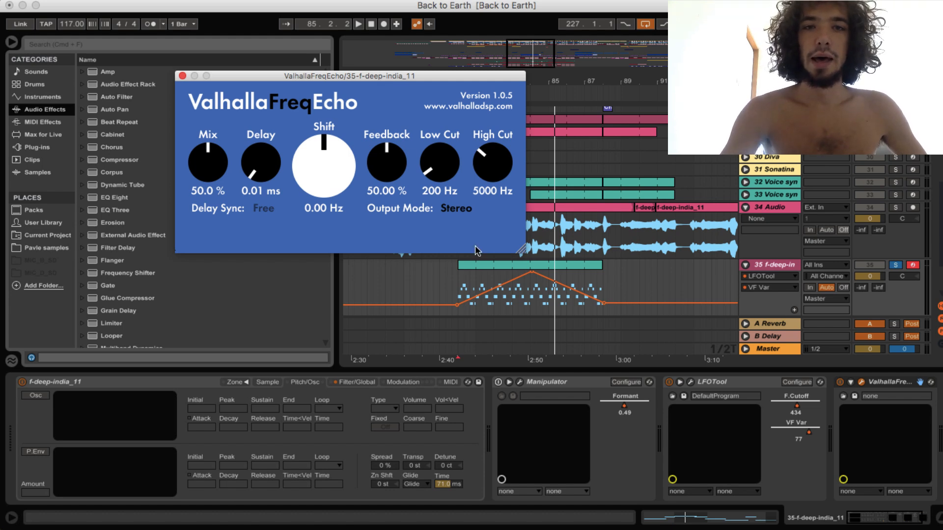
scroll(523, 430, right, 3)
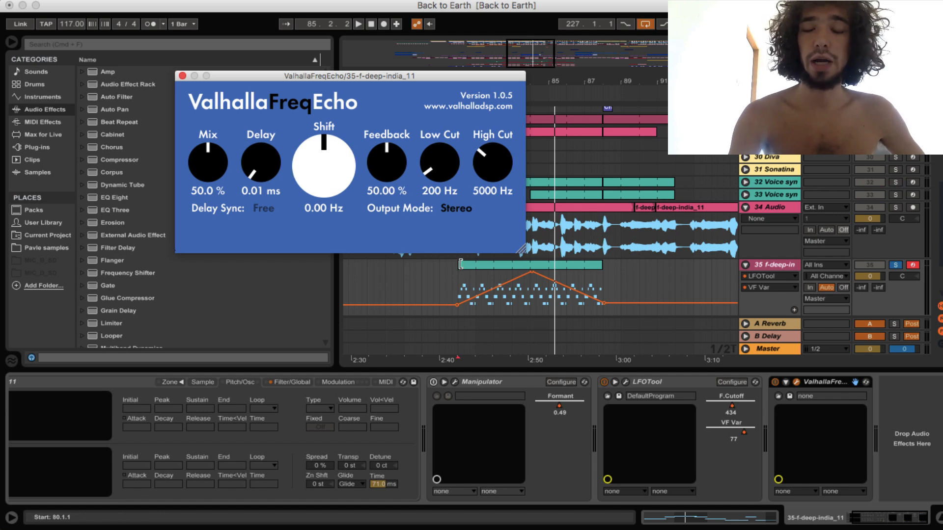
- Set ValhallaFreqEcho's Shift just below zero, at -0.00 Hz, and its Feedback to 69.20 %
click(461, 264)
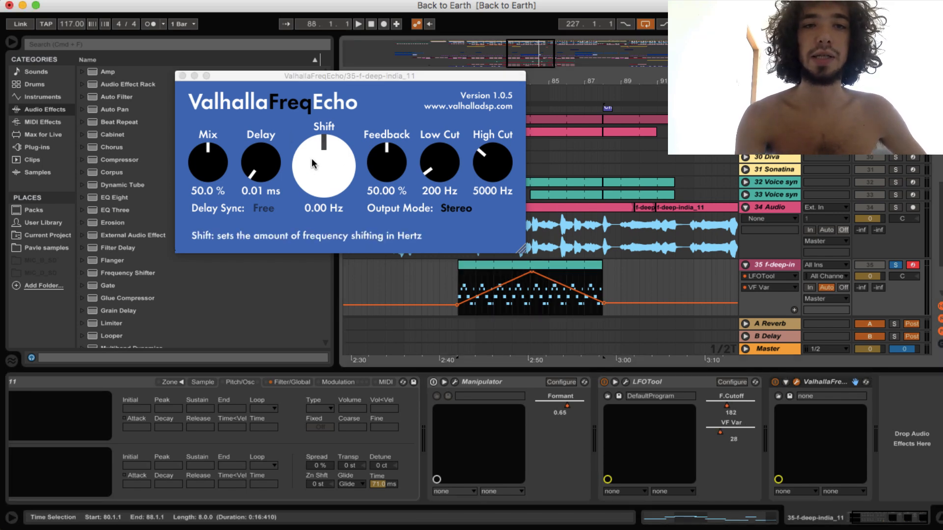
mouse_move(324, 157)
mouse_down()
mouse_move(307, 216)
mouse_move(320, 162)
mouse_up()
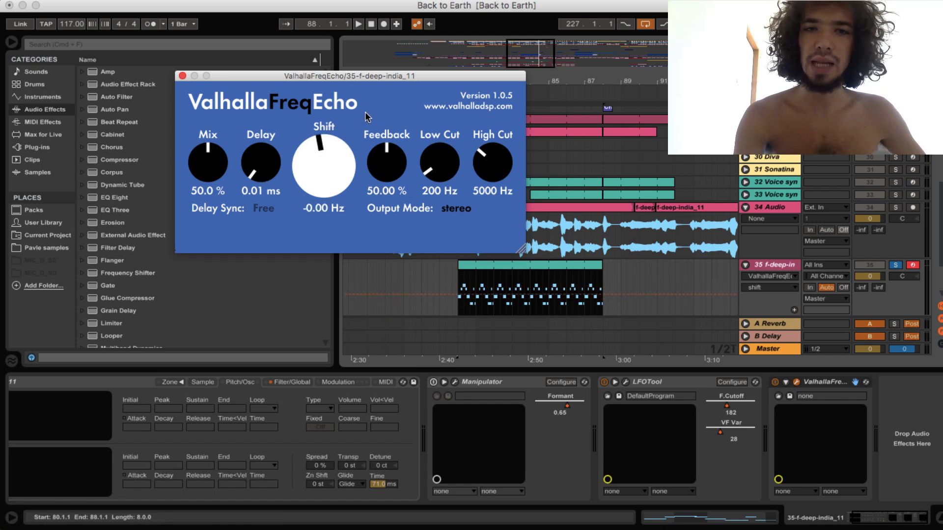
drag(391, 173, 393, 165)
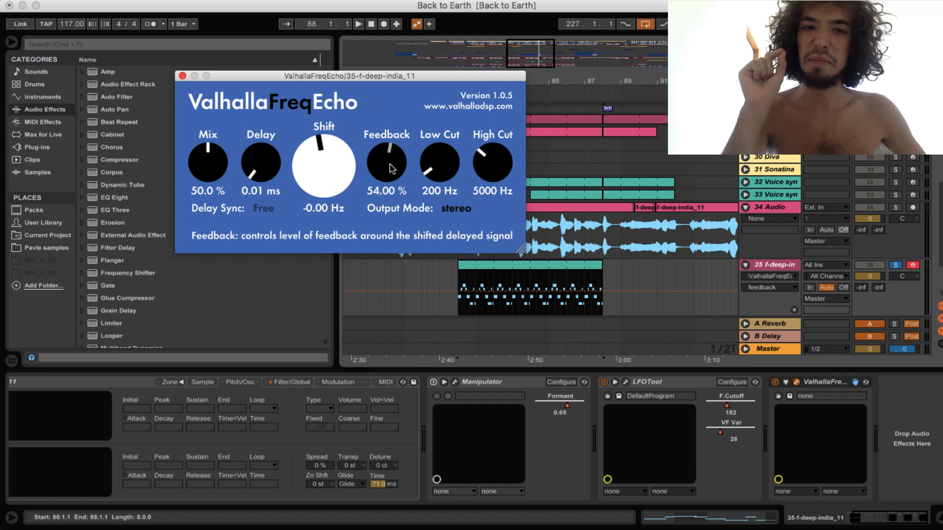
drag(390, 158, 394, 138)
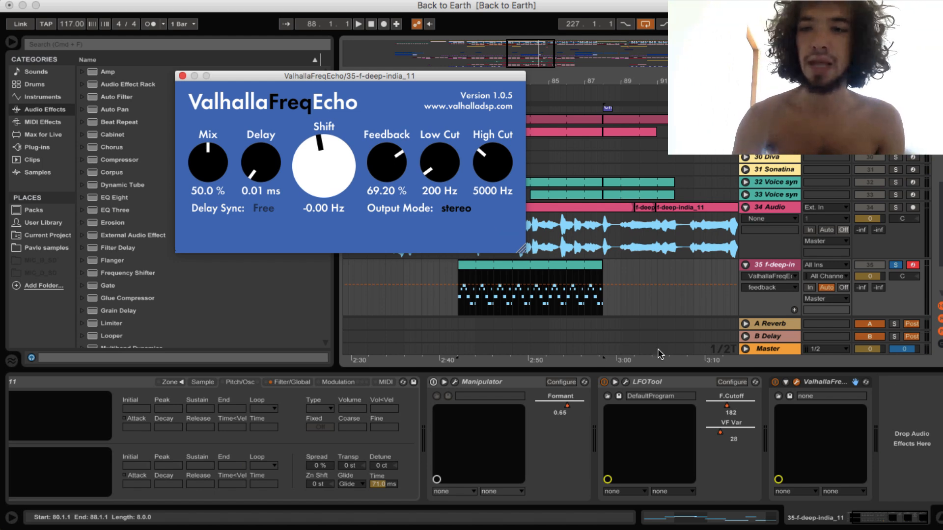
- Unfold ValhallaFreqEcho's parameters on the device and show the automation of its shift parameter on the track
click(787, 383)
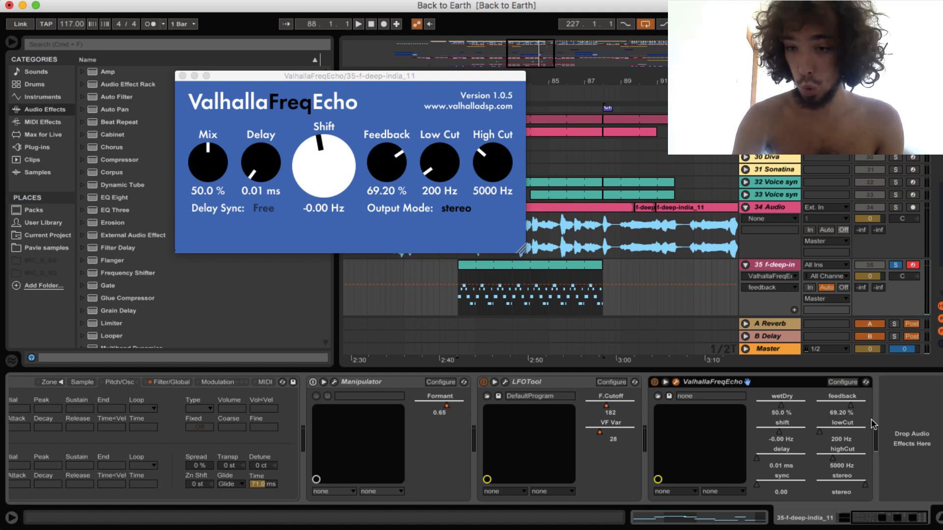
right_click(779, 435)
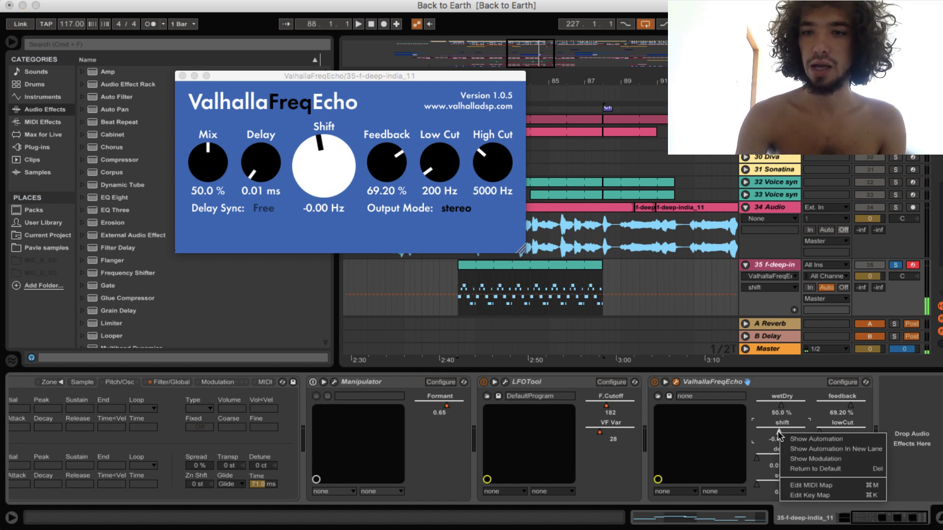
click(797, 439)
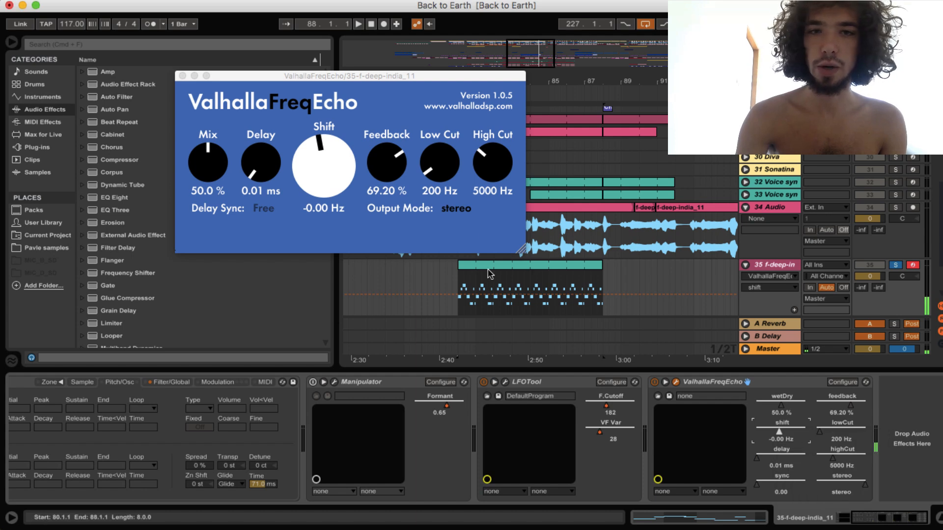
- Set ValhallaFreqEcho's Feedback to 68.40 % and its Mix to 61.6 %, and play the clip from bar 80
click(396, 173)
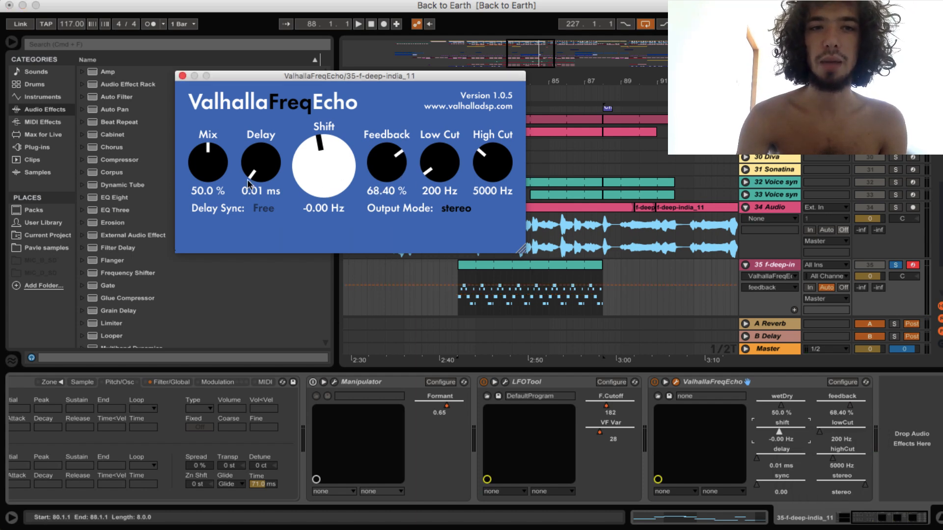
drag(213, 171, 212, 157)
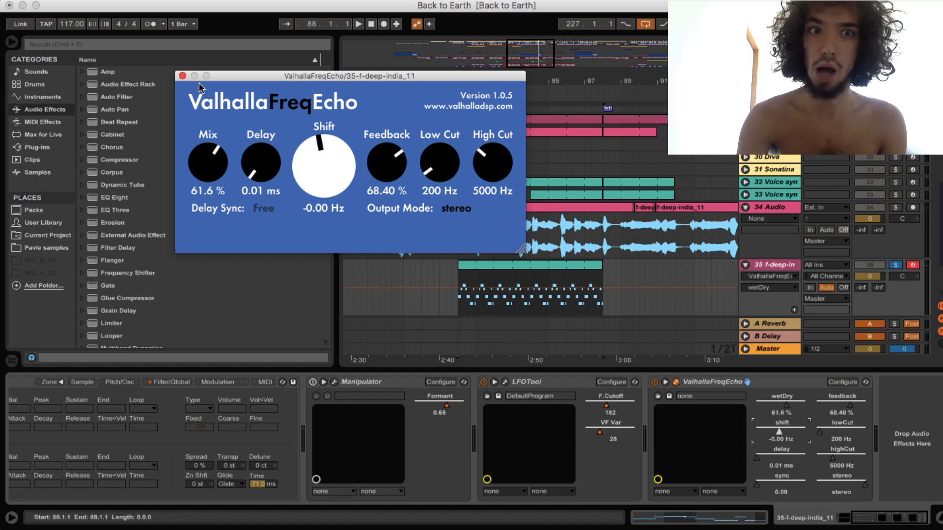
click(458, 288)
key(space)
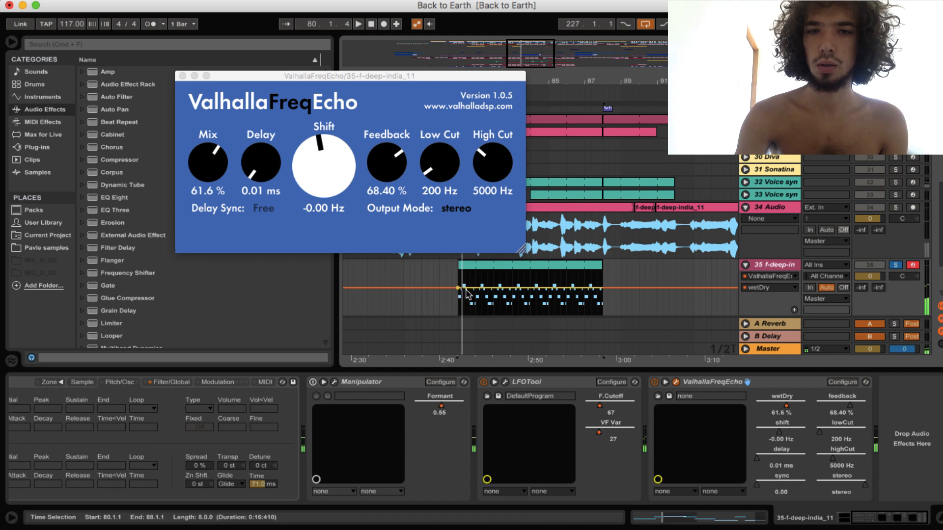
- Try a zigzag automation of ValhallaFreqEcho's mix over the first half of the clip, play it and delete it
drag(479, 288, 529, 310)
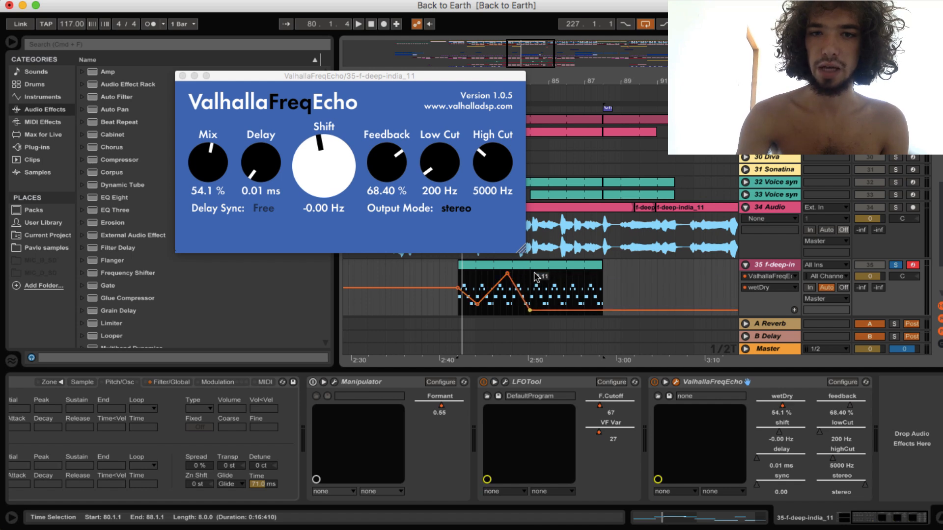
key(space)
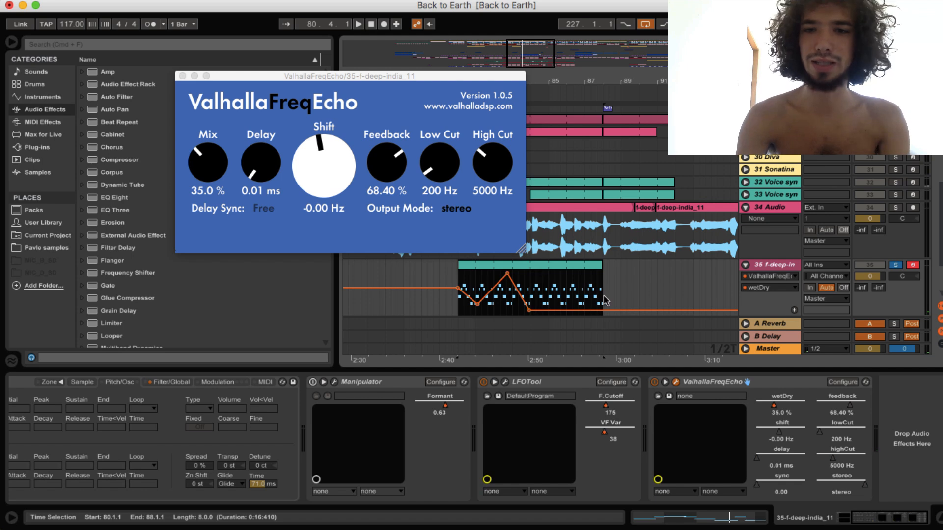
drag(632, 290, 440, 288)
key(Delete)
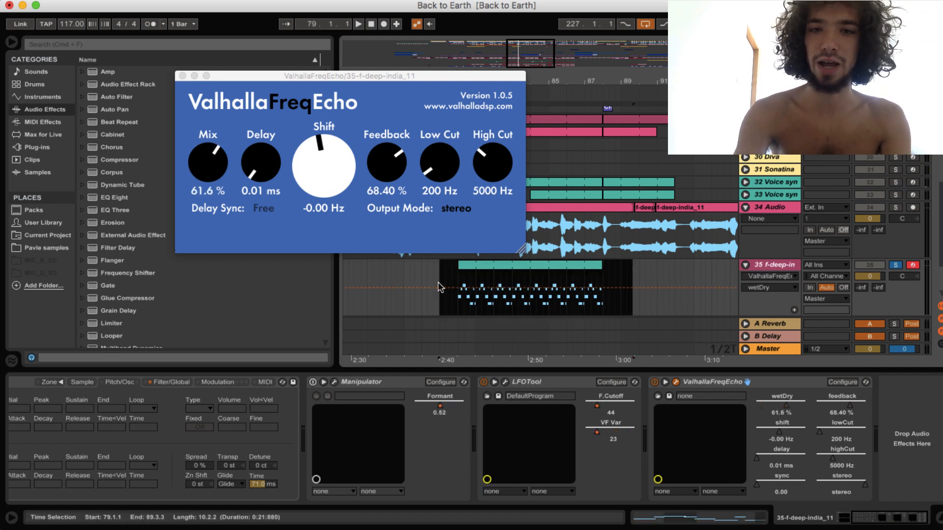
- Play from 79.3.3 and set ValhallaFreqEcho's Feedback to 52.80 % and its Shift to 19.76 Hz
click(452, 284)
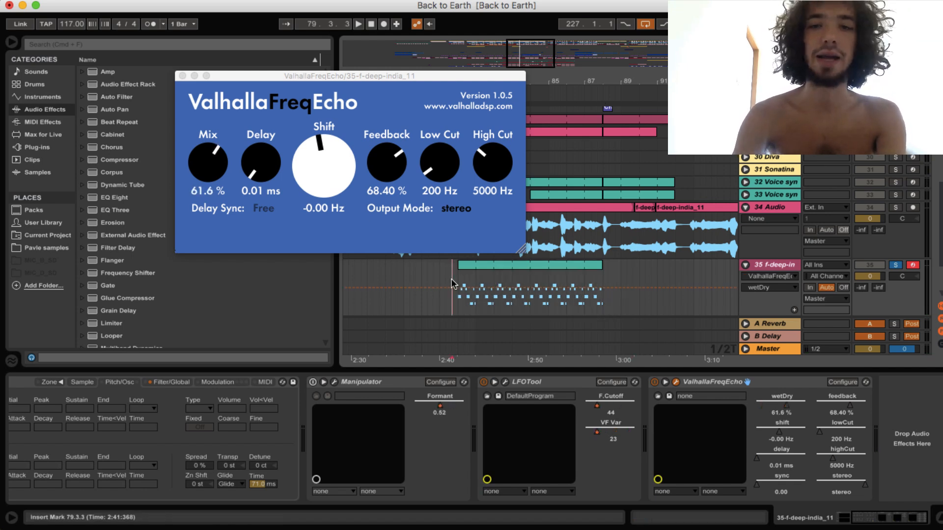
key(space)
drag(325, 172, 330, 130)
drag(368, 158, 333, 153)
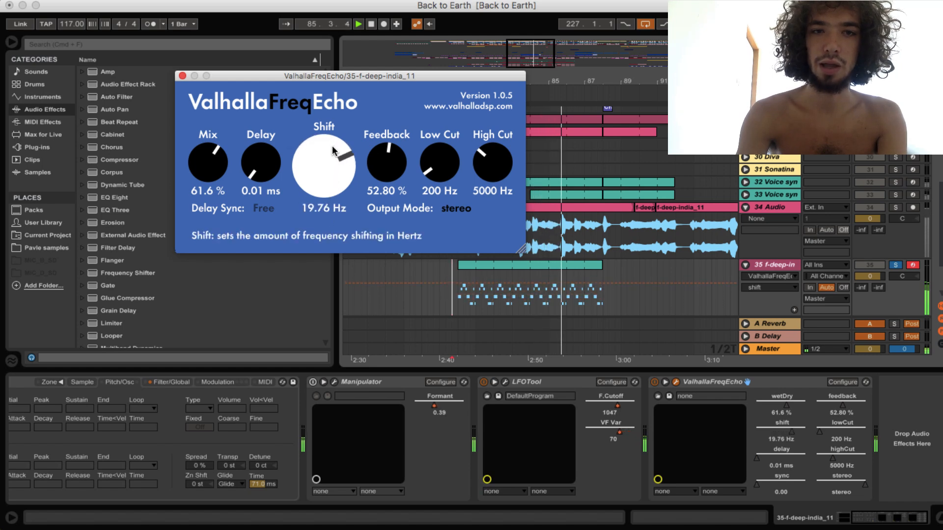
- Set ValhallaFreqEcho's Delay to 46.48 ms and its Shift to -21.46 Hz, and stop playback
drag(260, 162, 255, 106)
drag(325, 196, 325, 279)
drag(311, 183, 313, 146)
key(space)
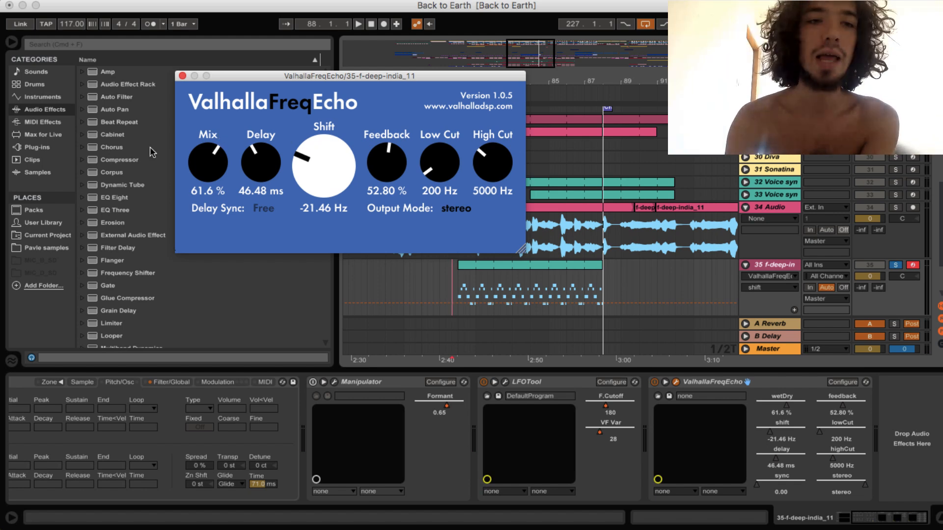
- Add EQ Eight after ValhallaFreqEcho and make band 1 a low cut at 224 Hz
click(111, 199)
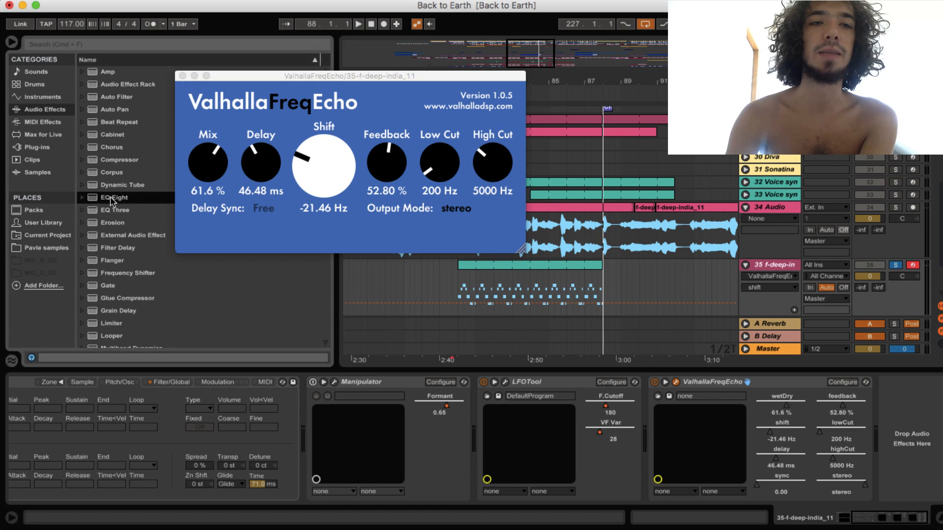
double_click(110, 198)
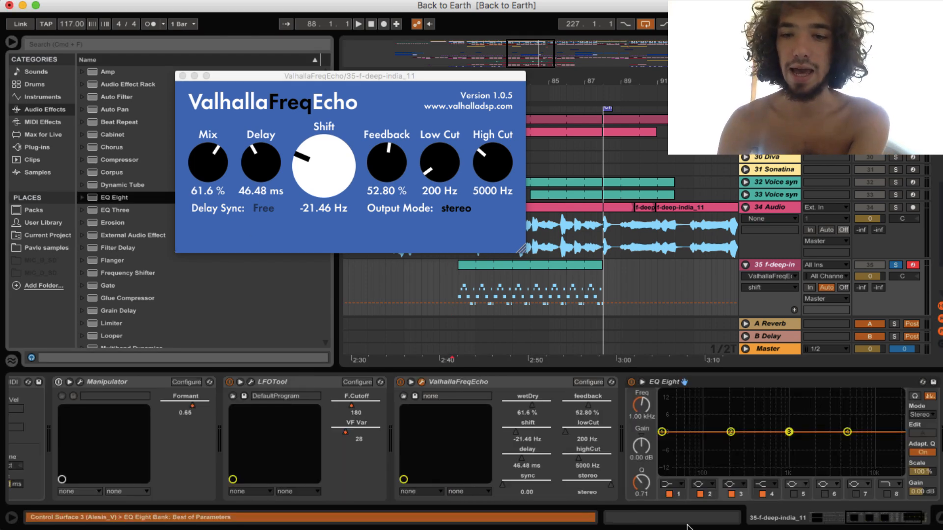
click(678, 484)
click(677, 493)
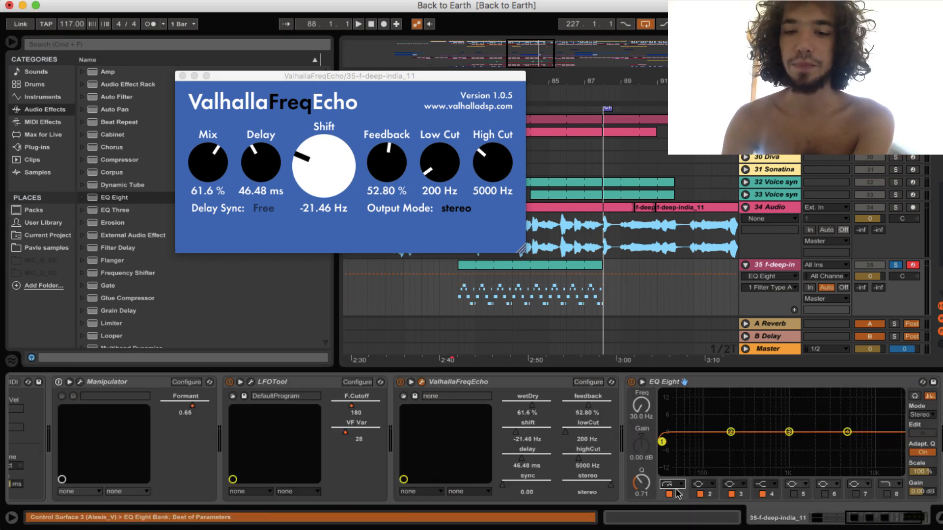
drag(642, 418, 642, 392)
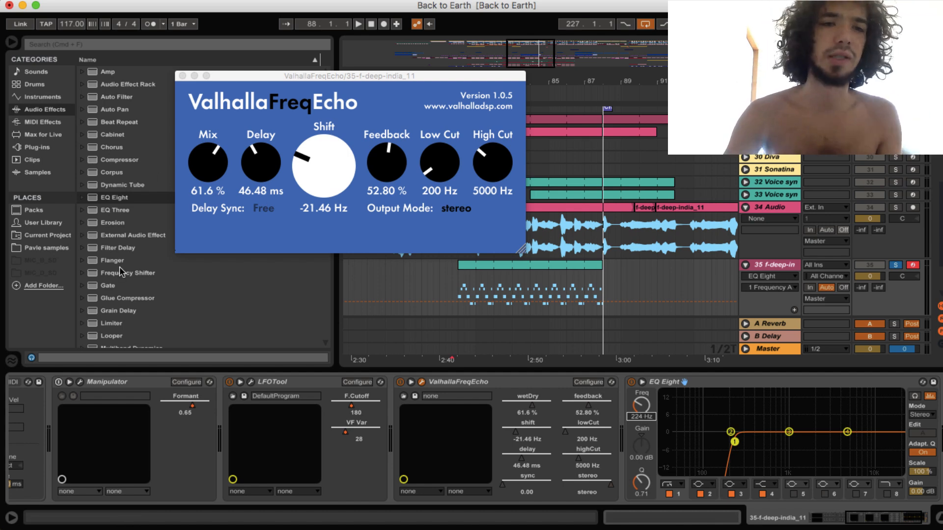
- Insert a Reverb between ValhallaFreqEcho and EQ Eight and set its Size to 2.57
scroll(121, 272, down, 5)
click(112, 254)
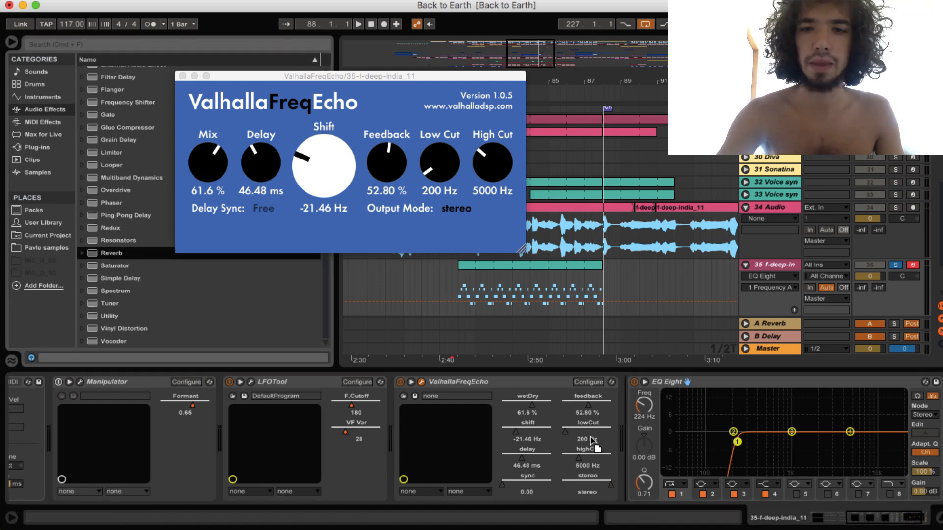
key(Return)
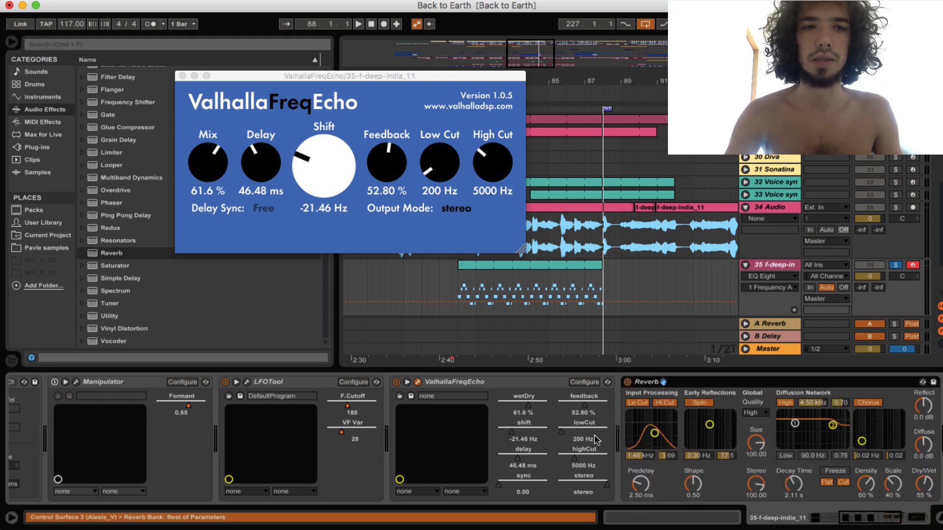
scroll(633, 471, right, 4)
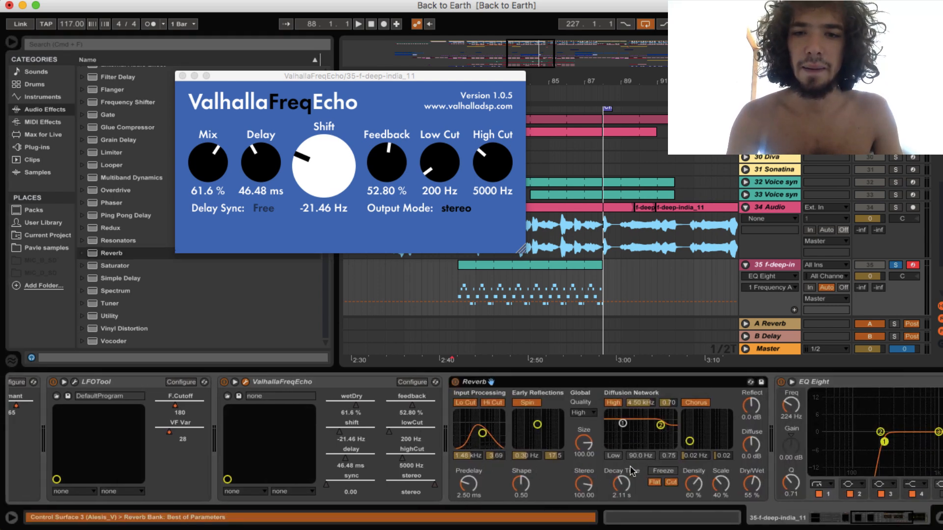
drag(583, 443, 584, 472)
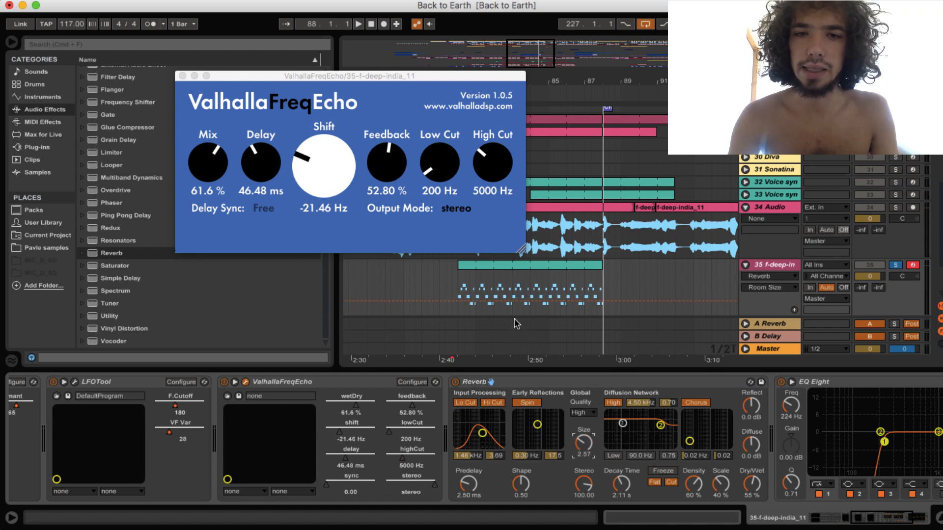
- Play the clip and set the Reverb's Dry/Wet to 35 % and ValhallaFreqEcho's Shift to 27.73 Hz
key(space)
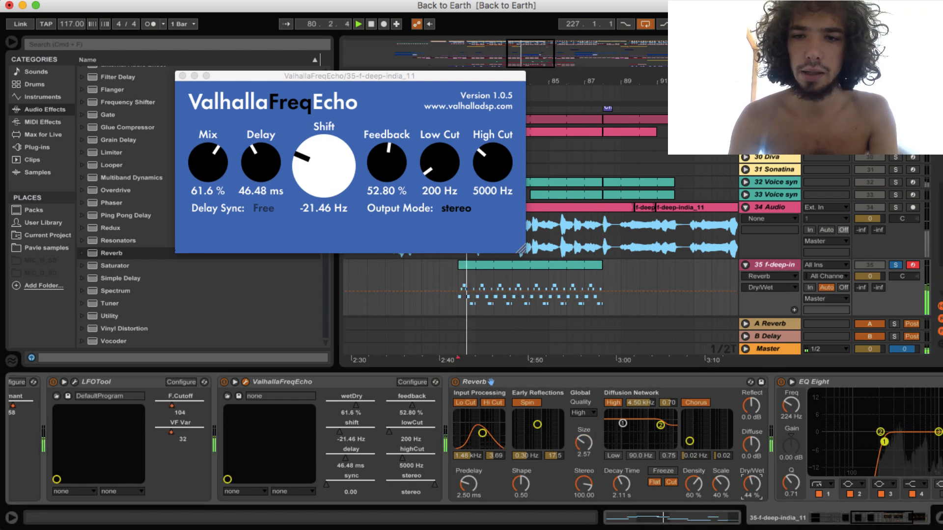
drag(752, 485, 752, 496)
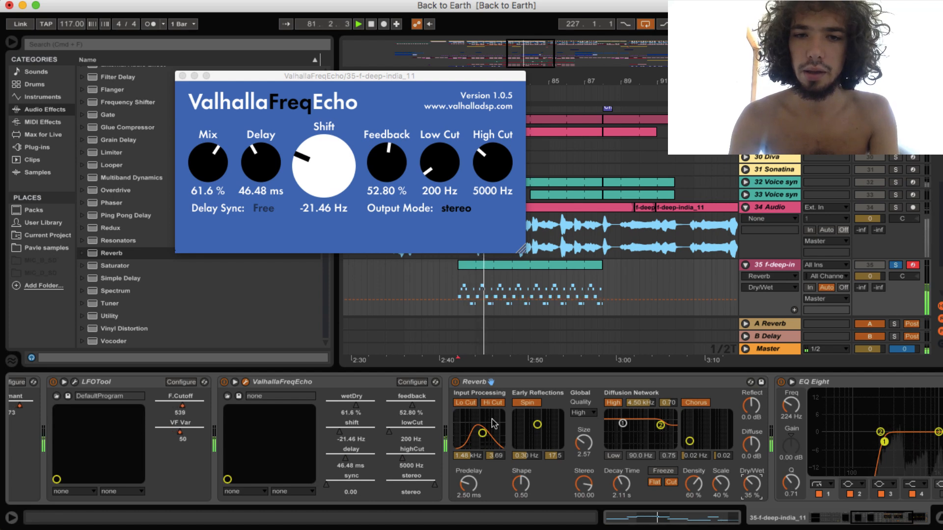
drag(334, 184, 337, 108)
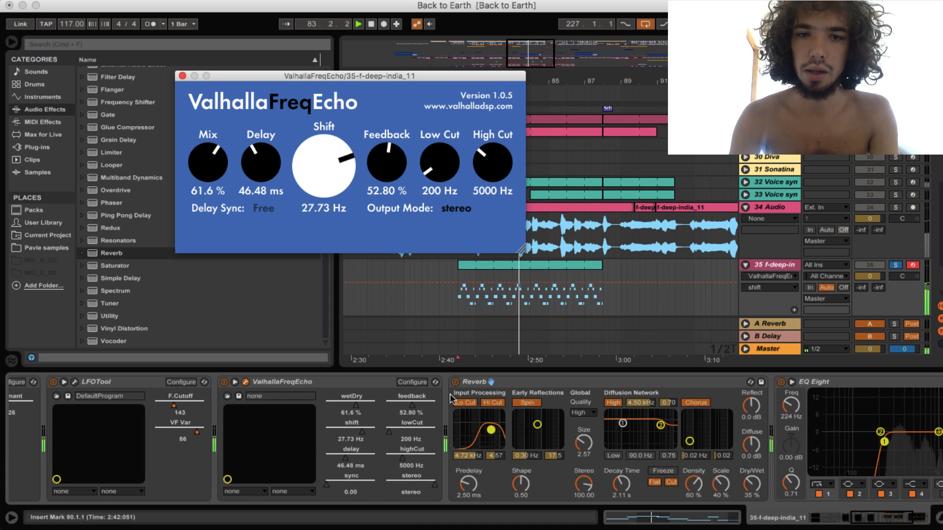
- Set the Reverb's input filter to 2.53 kHz with width 3.16, its Decay Time to 975 ms and its Diffuse level to -3.7 dB
drag(491, 430, 486, 435)
drag(621, 484, 622, 497)
drag(764, 452, 764, 457)
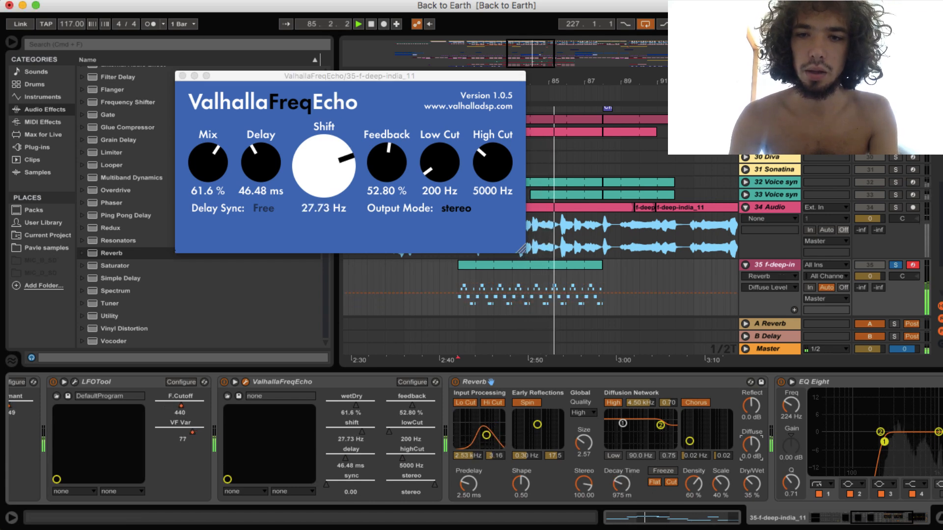
- Set ValhallaFreqEcho's Delay to 0.01 ms and Shift to 2.28 Hz, and the Reverb's Decay Time to 2.41 s, Dry/Wet to 53 % and Diffuse to -1.5 dB
drag(270, 170, 267, 385)
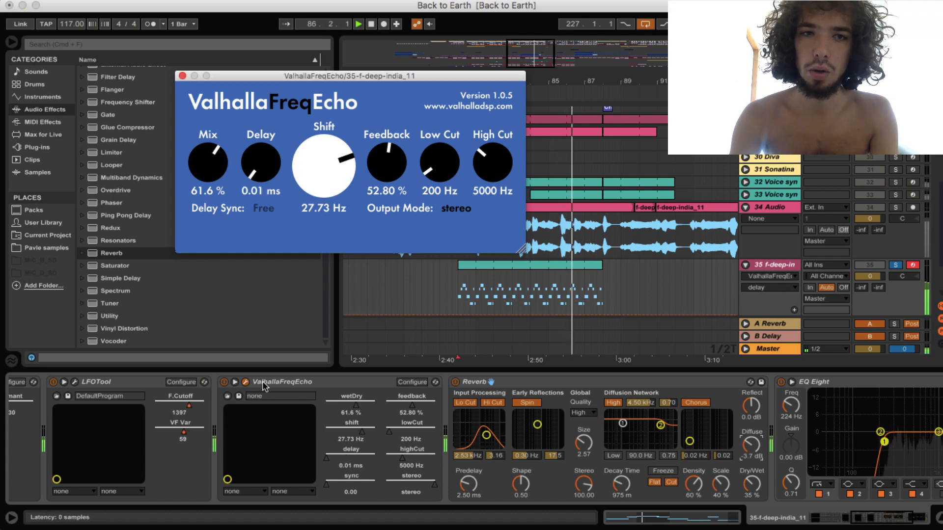
mouse_move(322, 186)
mouse_down()
mouse_move(321, 207)
mouse_move(320, 157)
mouse_move(321, 181)
mouse_up()
drag(621, 485, 622, 476)
drag(326, 182, 330, 275)
drag(750, 492, 750, 487)
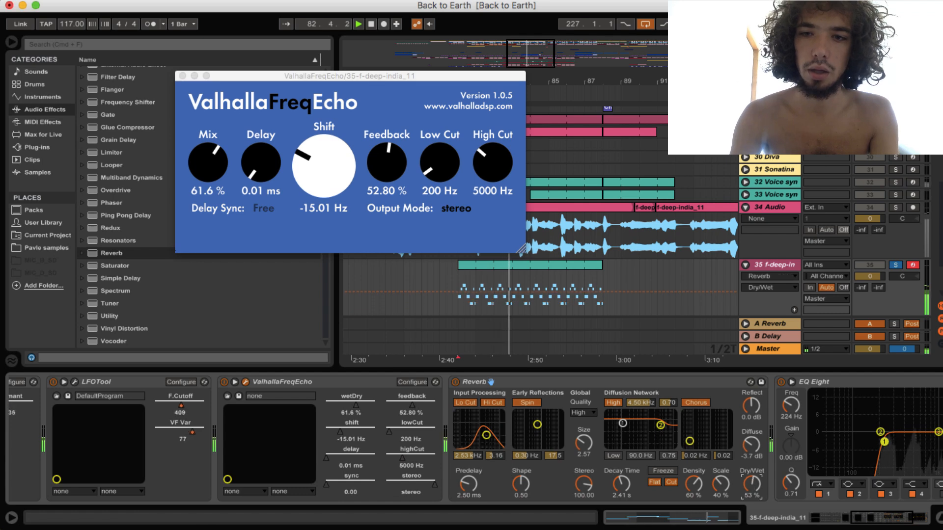
drag(327, 192, 329, 120)
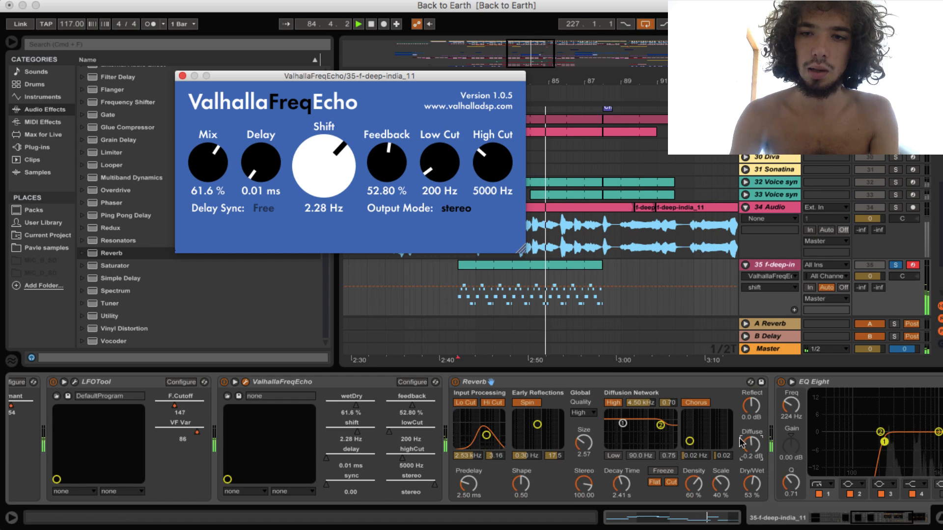
drag(752, 444, 751, 450)
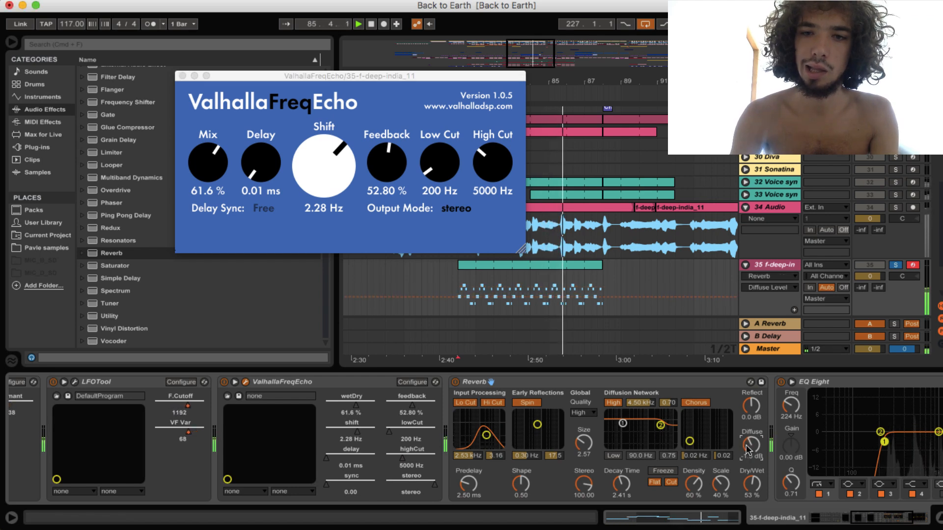
- Set ValhallaFreqEcho's Shift to 4.83 Hz, stop playback, and raise EQ Eight's band 4 shelf to 3.84 dB at 898 Hz
scroll(749, 448, right, 5)
mouse_move(320, 176)
mouse_down()
mouse_move(321, 140)
mouse_move(320, 170)
mouse_up()
key(space)
drag(781, 432, 778, 432)
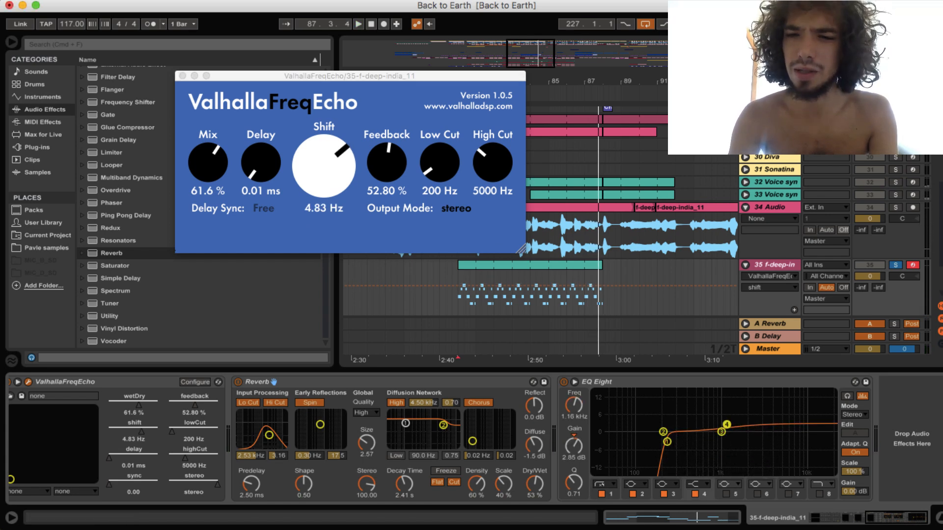
- Sweep ValhallaFreqEcho's Shift and Delay during playback, leaving Shift at 1.73 Hz and Delay at 0.01 ms
key(space)
drag(318, 172, 317, 224)
drag(261, 162, 254, 129)
drag(336, 191, 332, 109)
drag(261, 165, 261, 100)
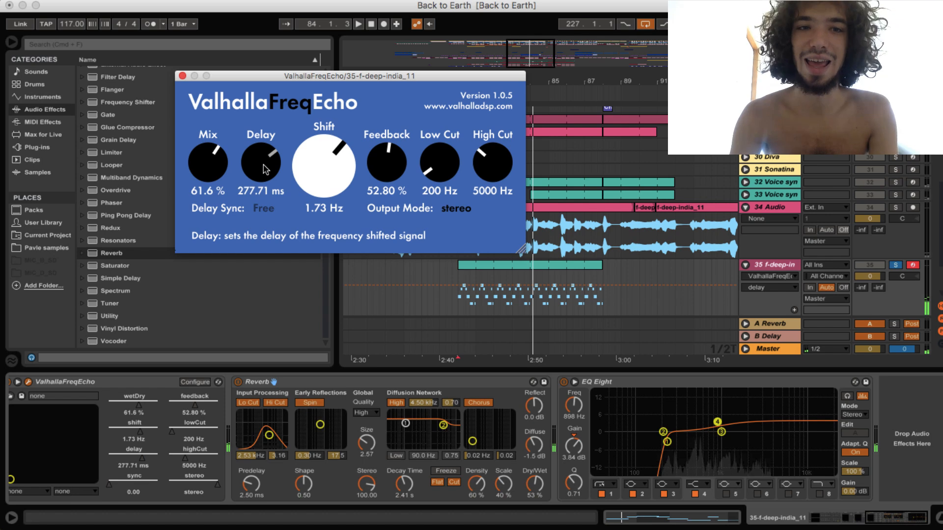
drag(264, 166, 284, 322)
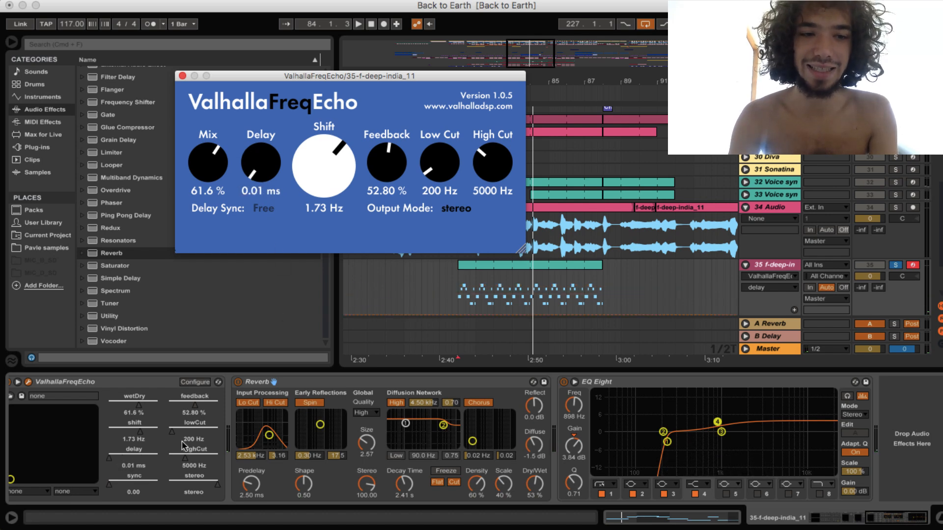
- Automate ValhallaFreqEcho's delay to stay at 0.00 until just before the clip's end and ramp up to 0.76 at its end
right_click(106, 456)
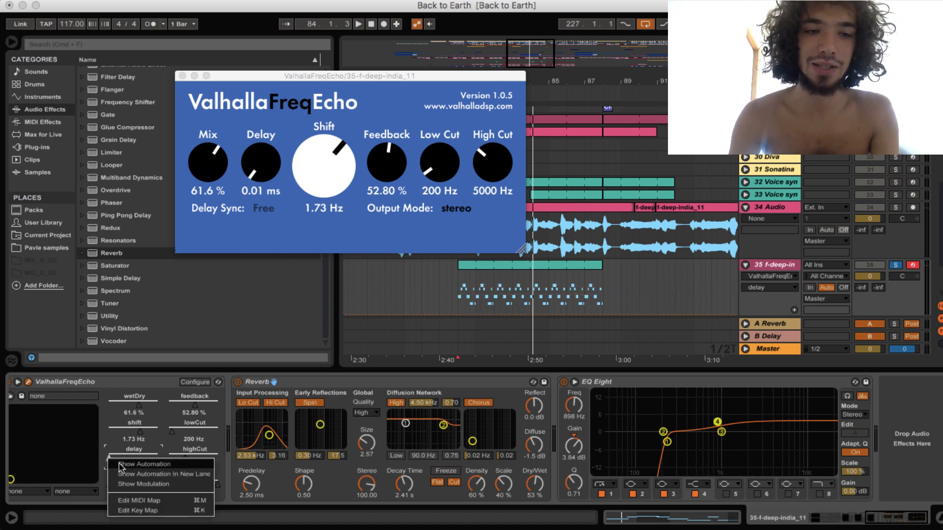
click(121, 466)
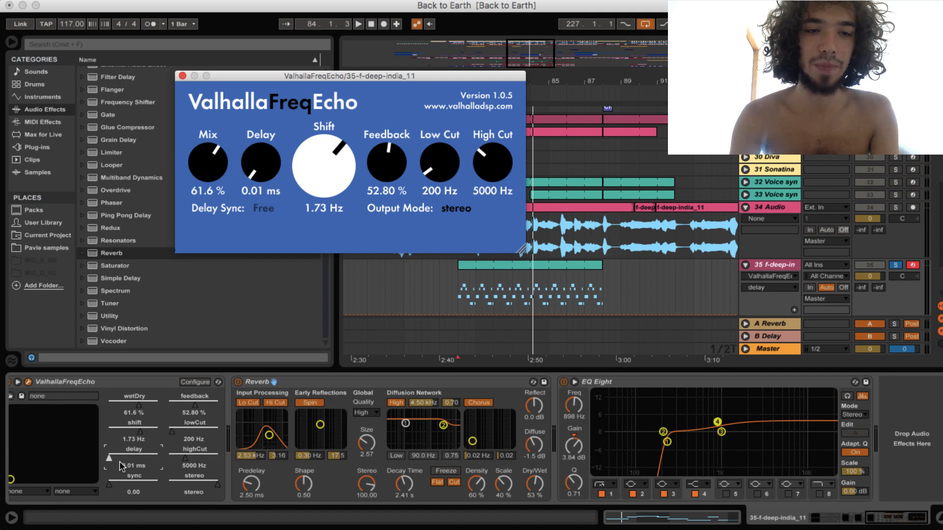
click(584, 314)
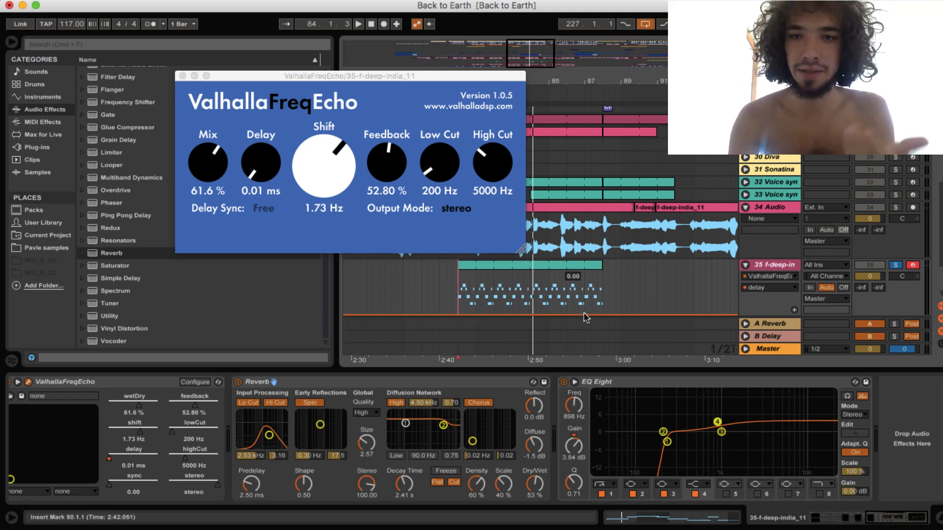
drag(603, 314, 602, 281)
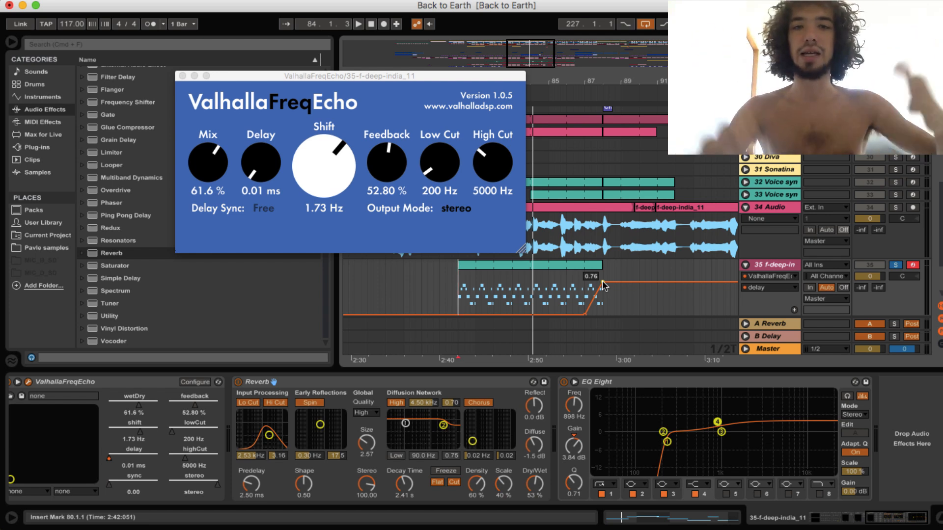
- Automate ValhallaFreqEcho's shift with a zigzag of dips and peaks across the clip, ending at 0.70, and play the result
right_click(140, 432)
click(157, 436)
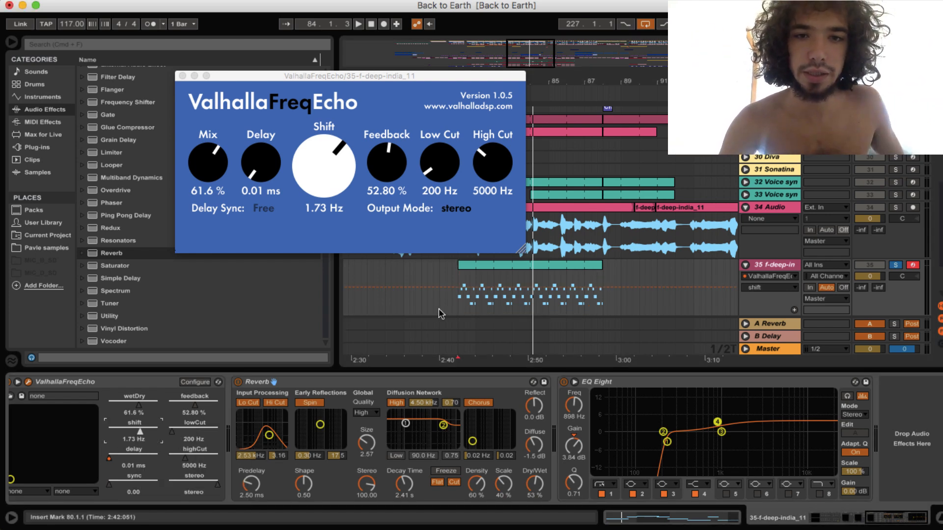
click(463, 288)
drag(497, 289, 584, 305)
drag(602, 305, 602, 285)
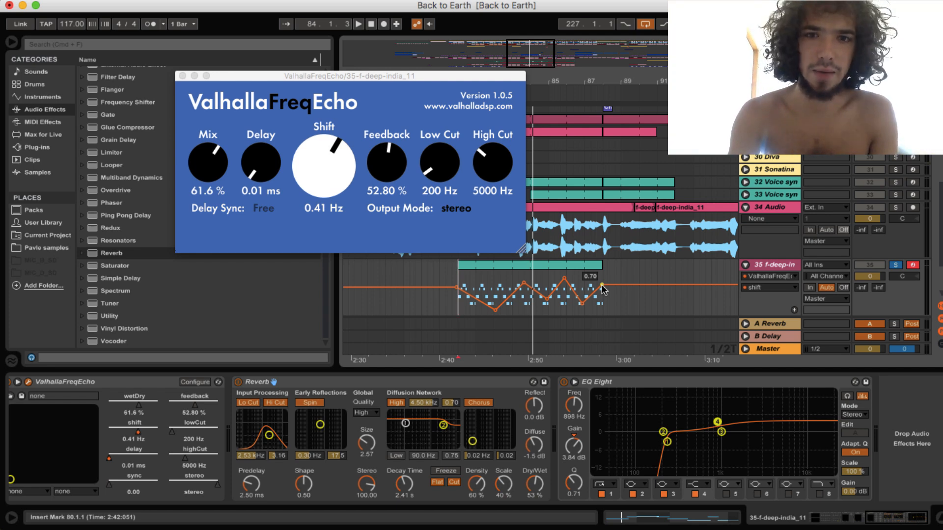
key(space)
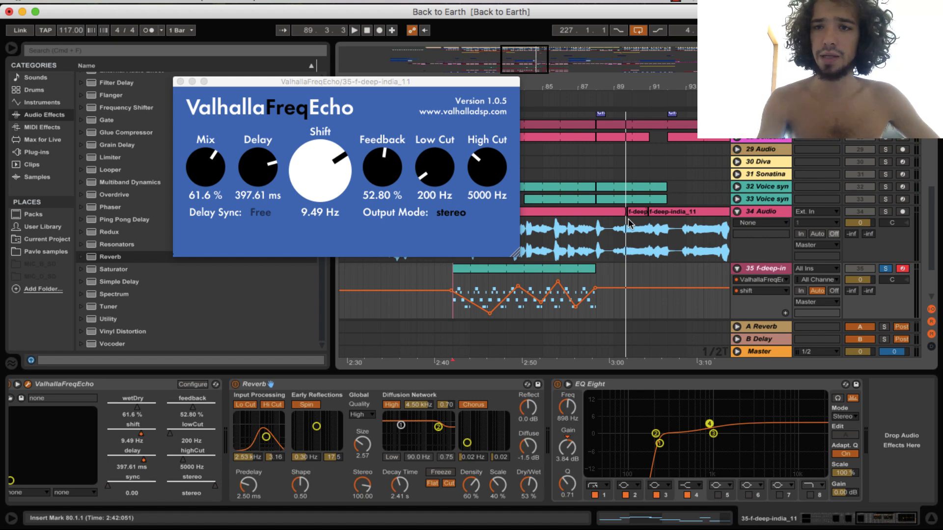
- Delete the 34 Audio track, and replace the f-deep-india track's solo by muting both Voice syn tracks
click(765, 212)
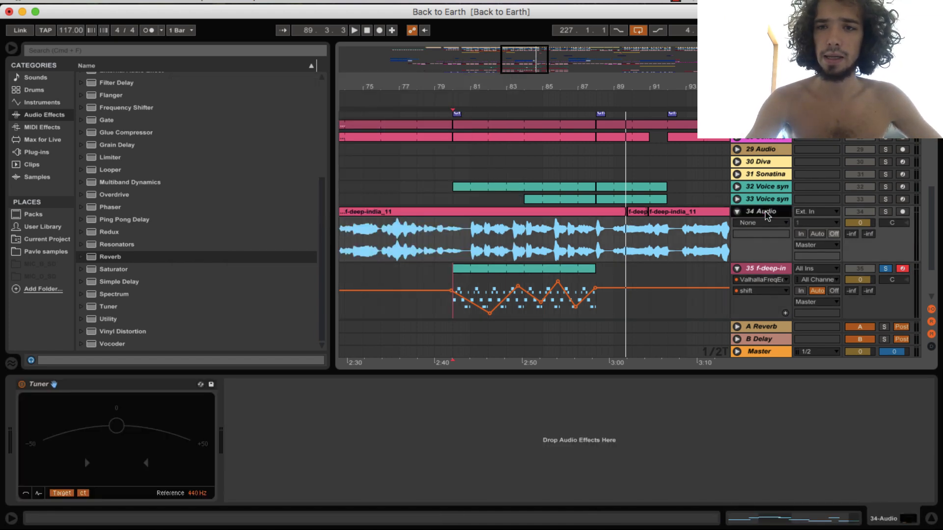
key(Delete)
click(886, 210)
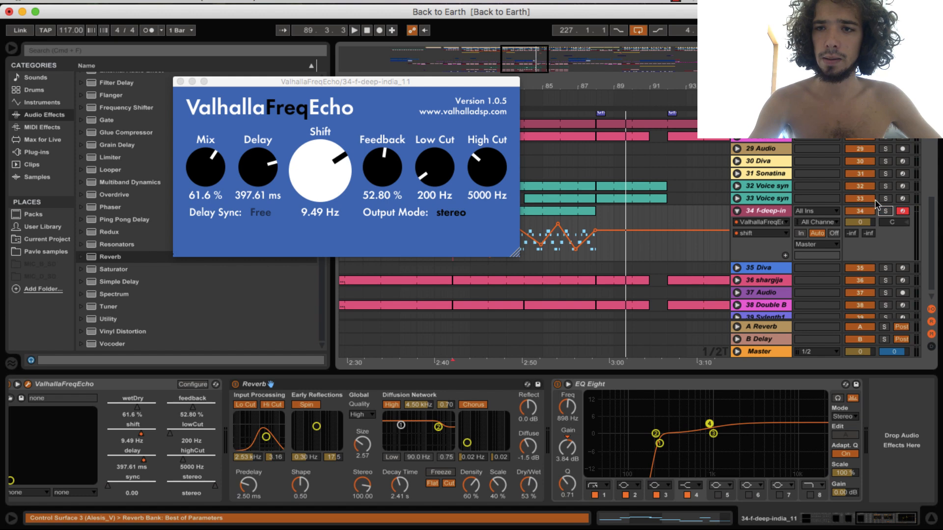
click(859, 188)
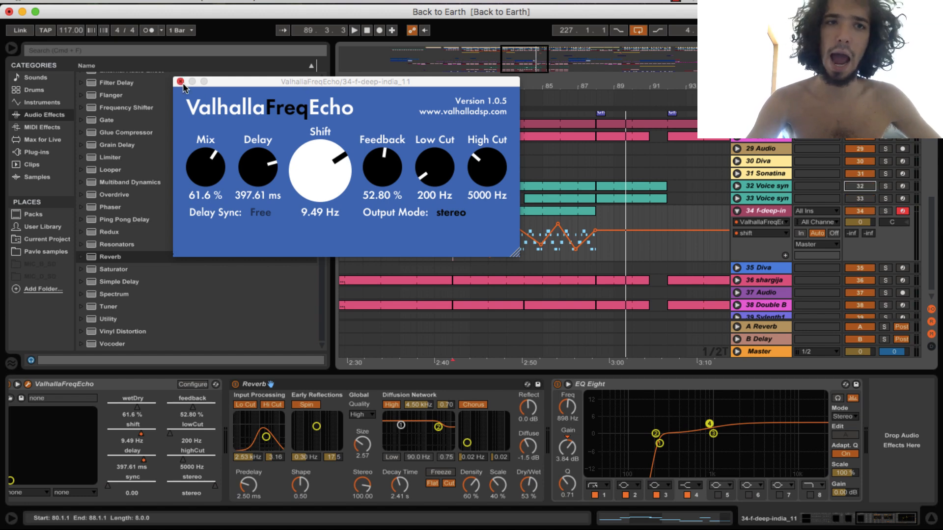
- Close the ValhallaFreqEcho window, play the song from just before the clip, and raise the f-deep-india track's volume to 1.4
click(180, 83)
click(439, 218)
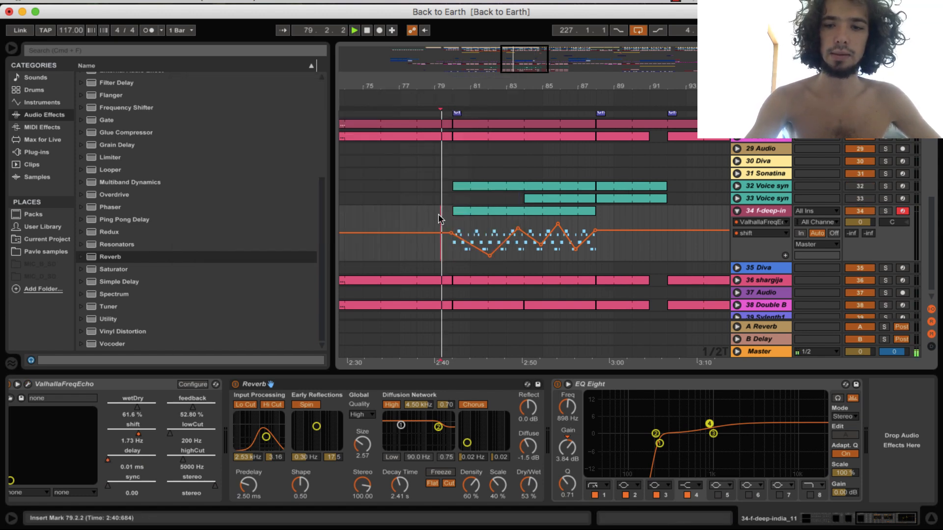
key(space)
key(XF86AudioRaiseVolume)
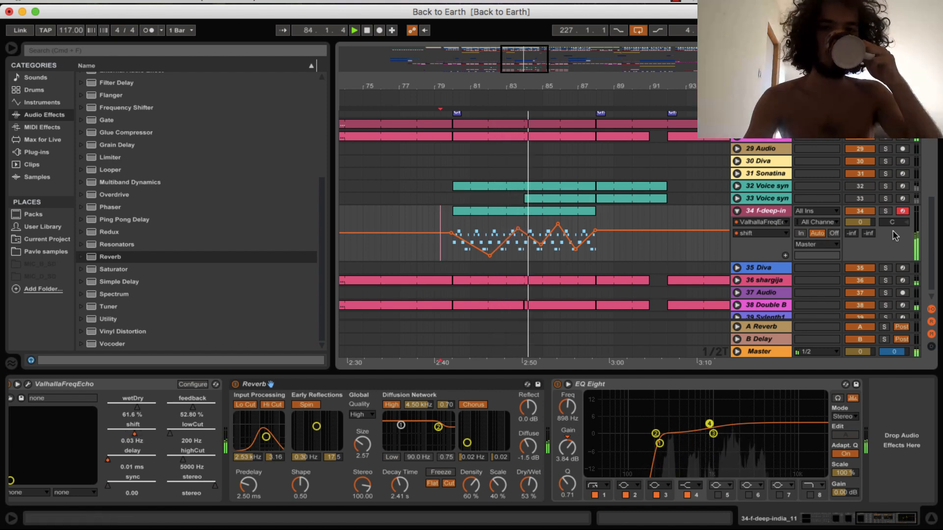
drag(860, 223, 864, 220)
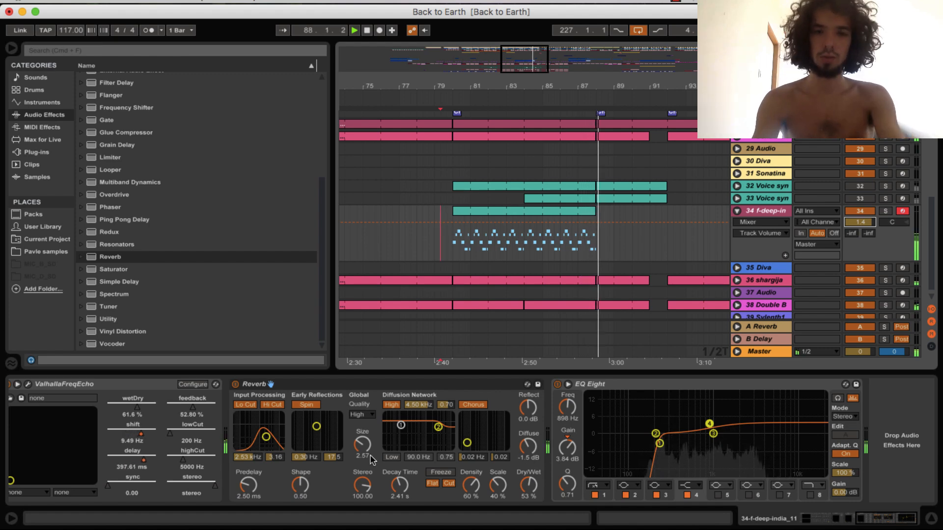
- Try Manipulator in place of LFOTool by bypassing LFOTool, enabling Manipulator and playing from just before the clip
scroll(388, 459, left, 10)
scroll(400, 459, left, 5)
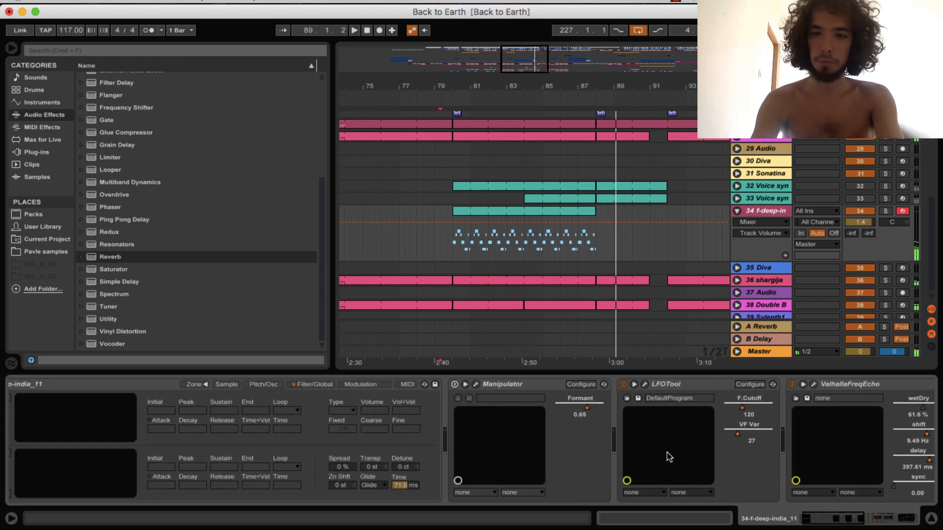
scroll(665, 419, right, 5)
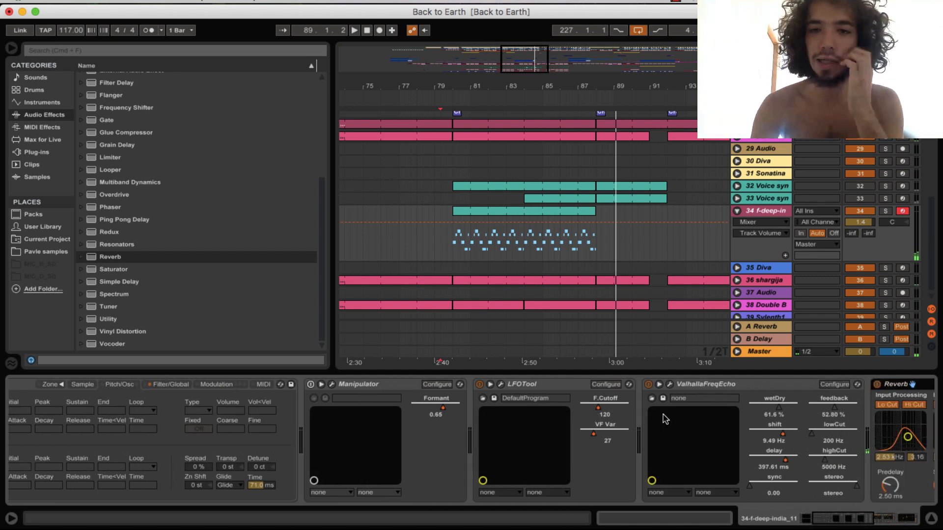
click(480, 386)
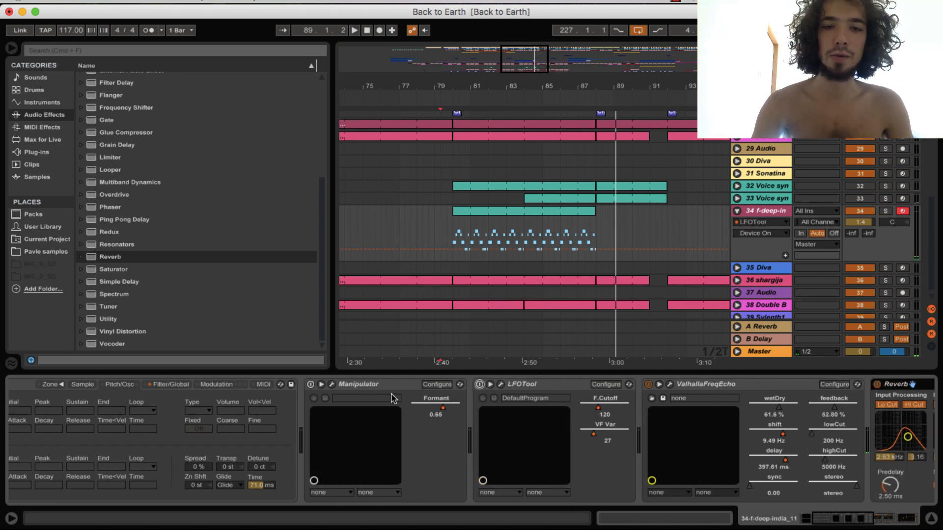
click(311, 385)
click(441, 252)
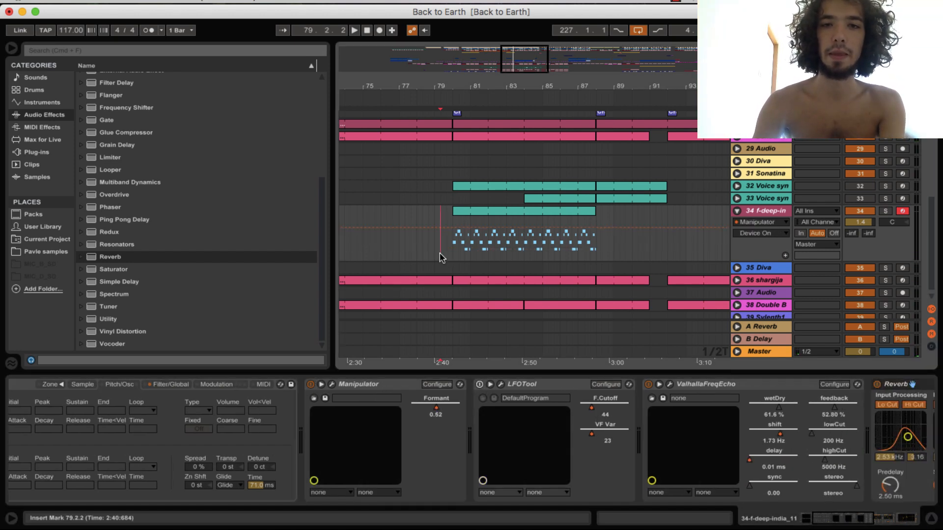
key(space)
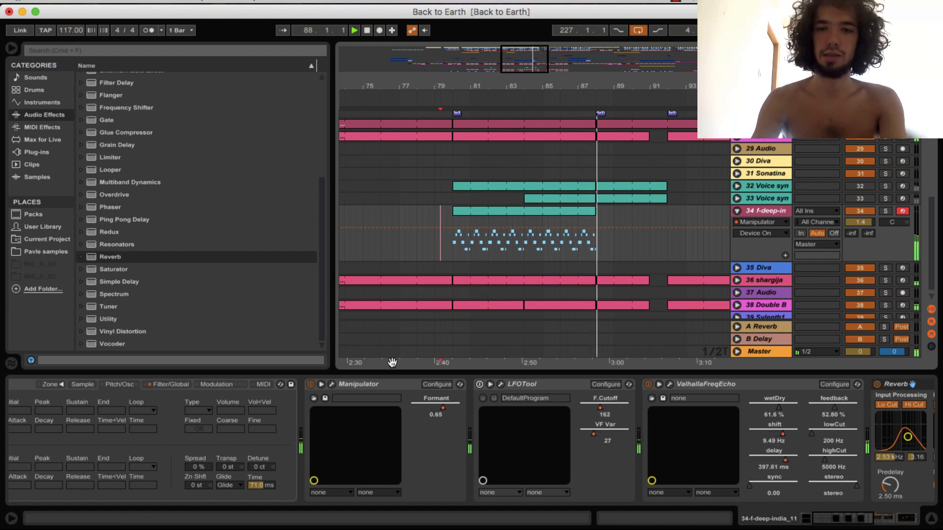
- Turn Manipulator off and LFOTool back on, and return to the clip's start at bar 80
click(311, 386)
click(480, 386)
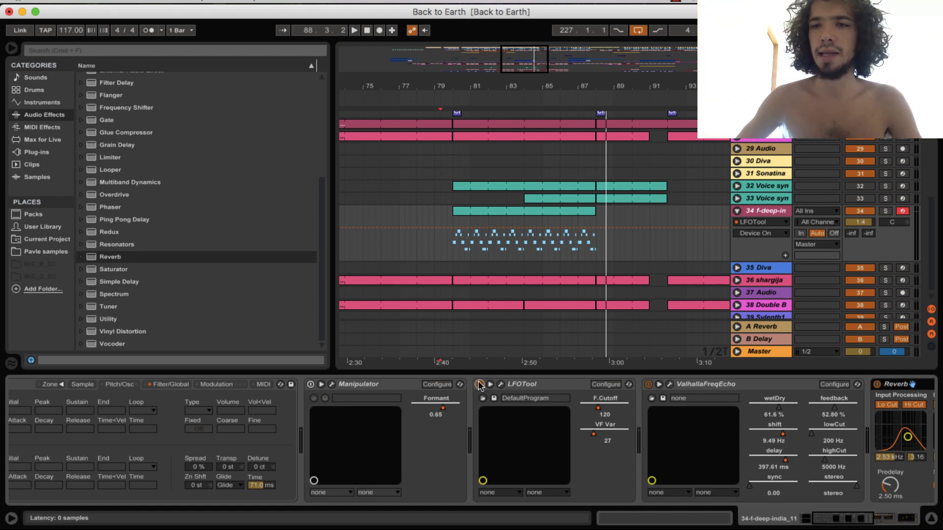
click(452, 240)
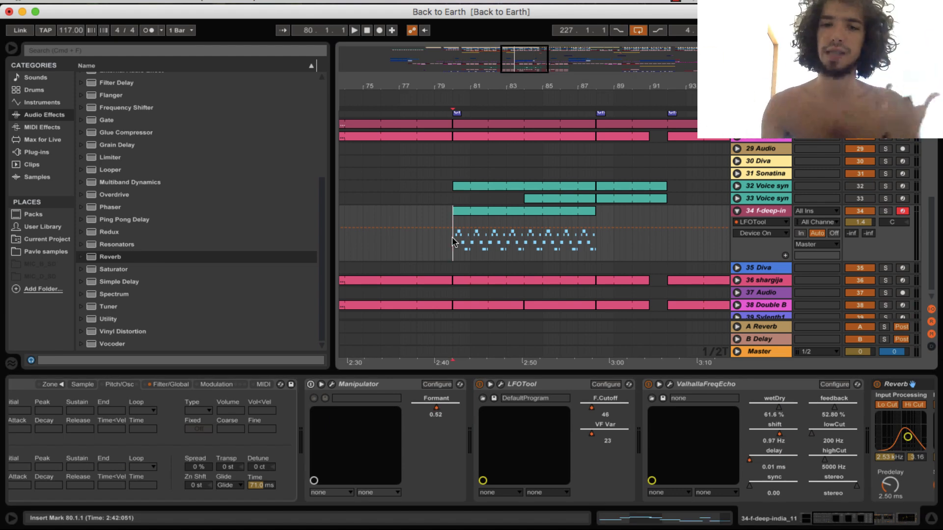
- Add an Auto Pan after EQ Eight on the f-deep-india track and set the track's panning to 8L
scroll(138, 184, up, 5)
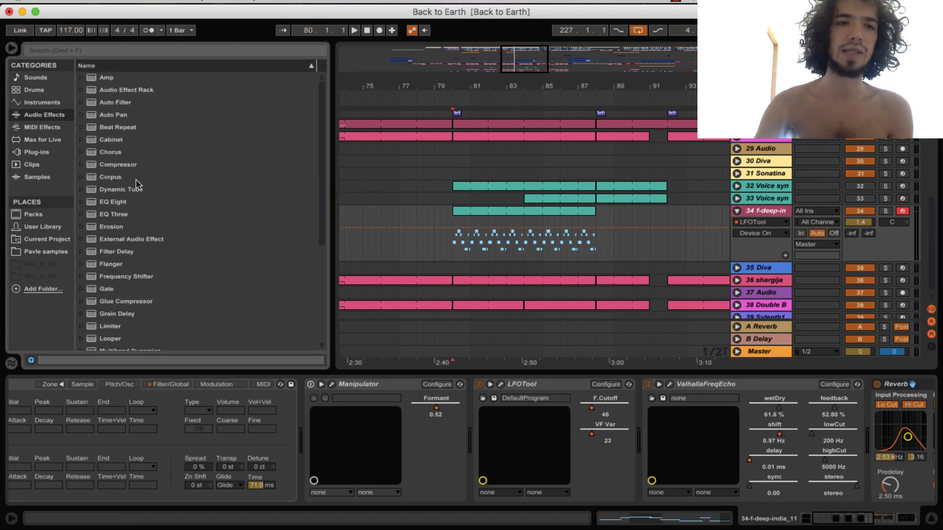
click(105, 117)
double_click(109, 116)
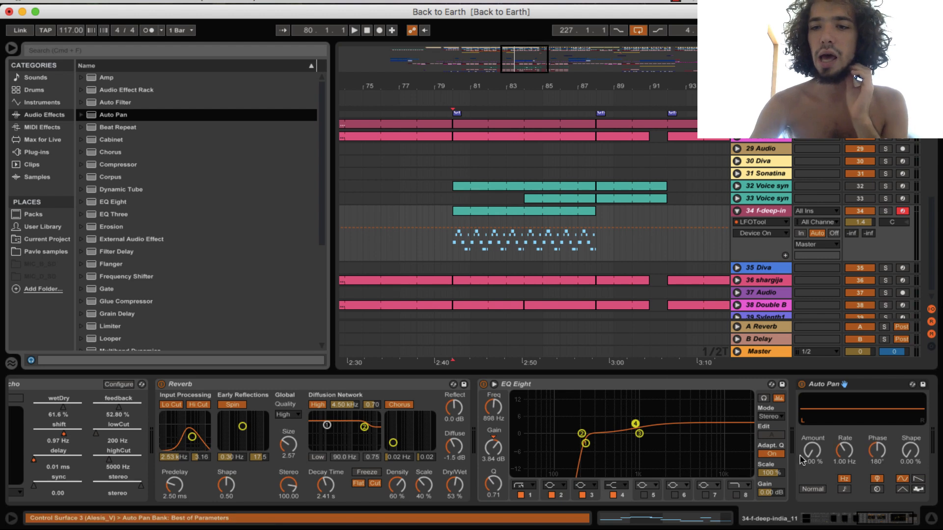
click(894, 222)
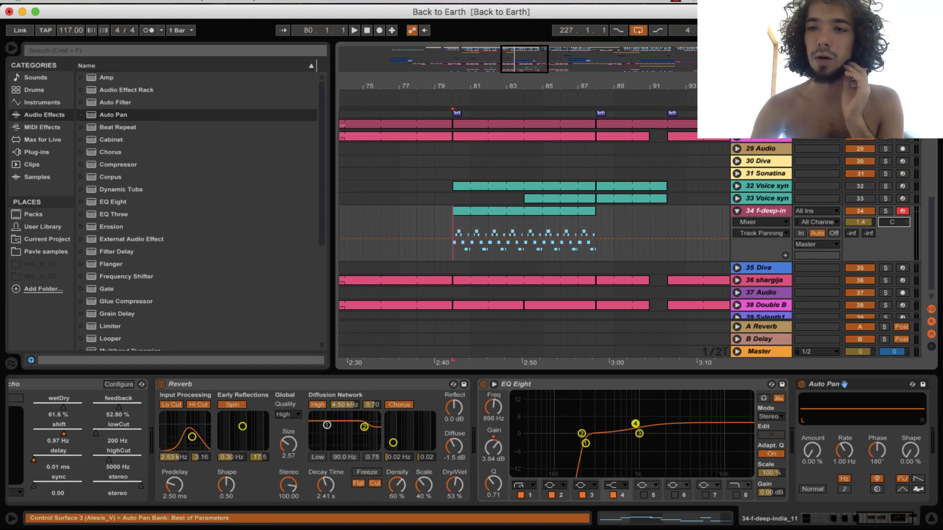
drag(894, 222, 894, 224)
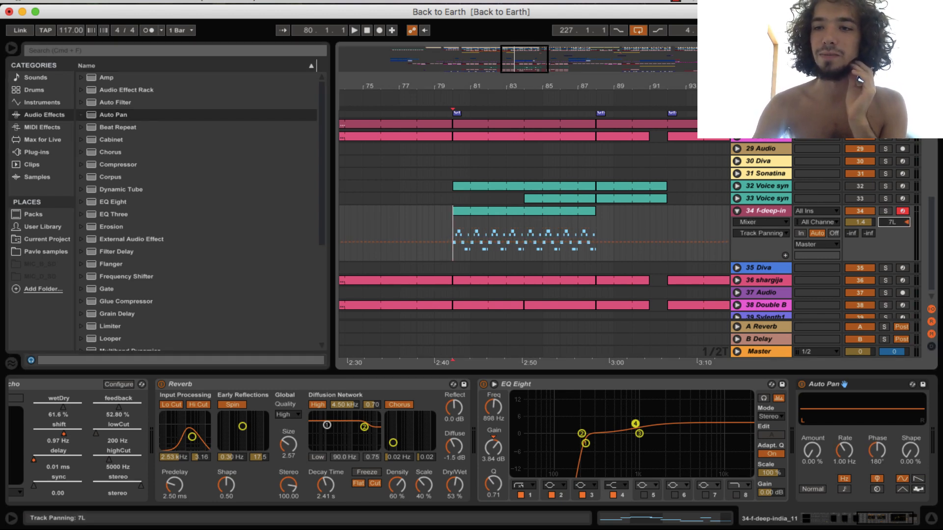
- Unfold the two Voice syn tracks to check their panning, and fold them again
click(737, 187)
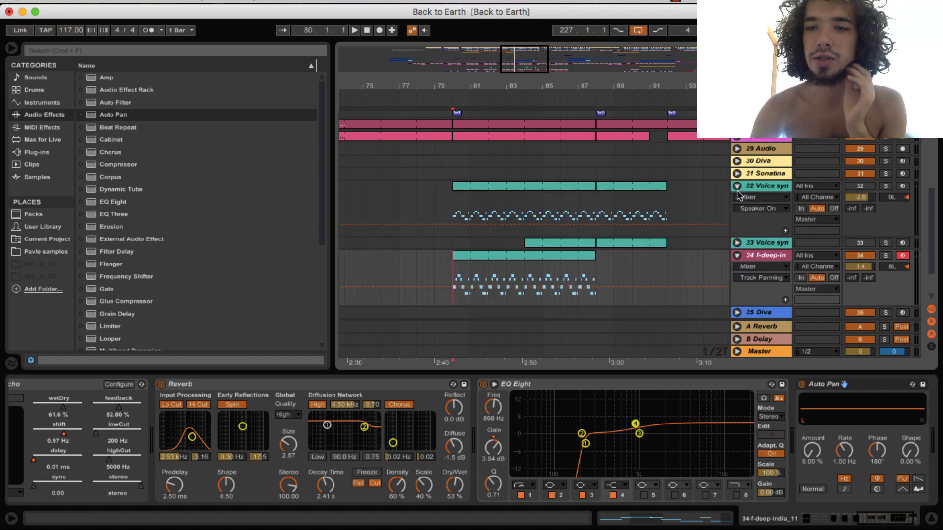
click(774, 185)
click(738, 244)
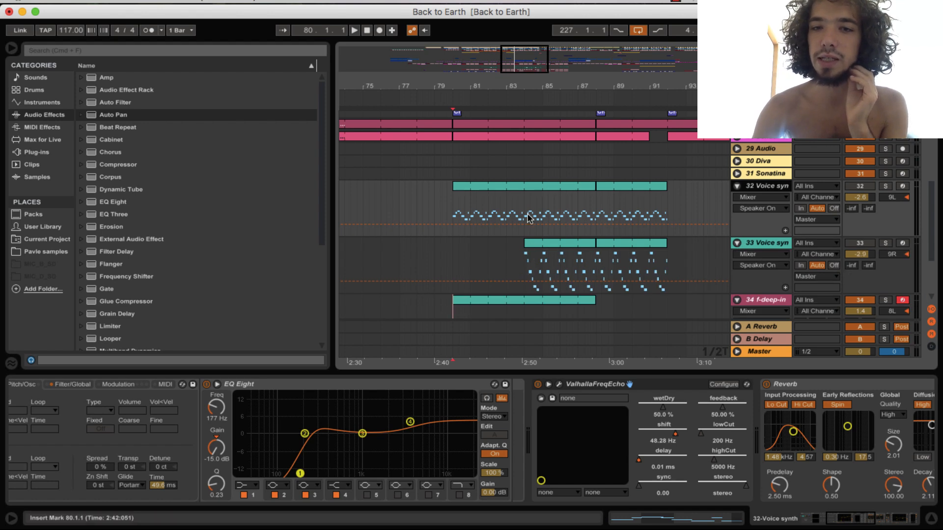
click(738, 243)
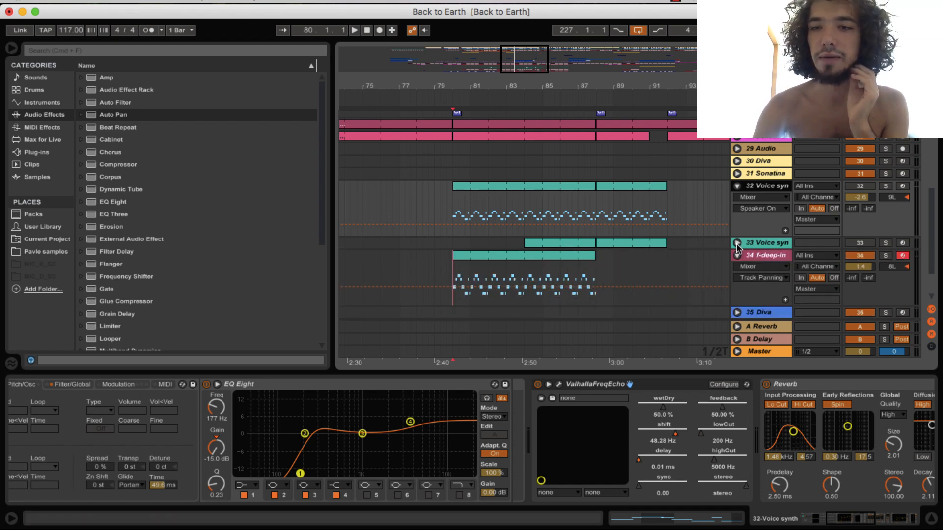
click(738, 186)
- Set the f-deep-india track's Auto Pan to 44.4 % amount with a tempo-synced rate of 3/4
click(750, 214)
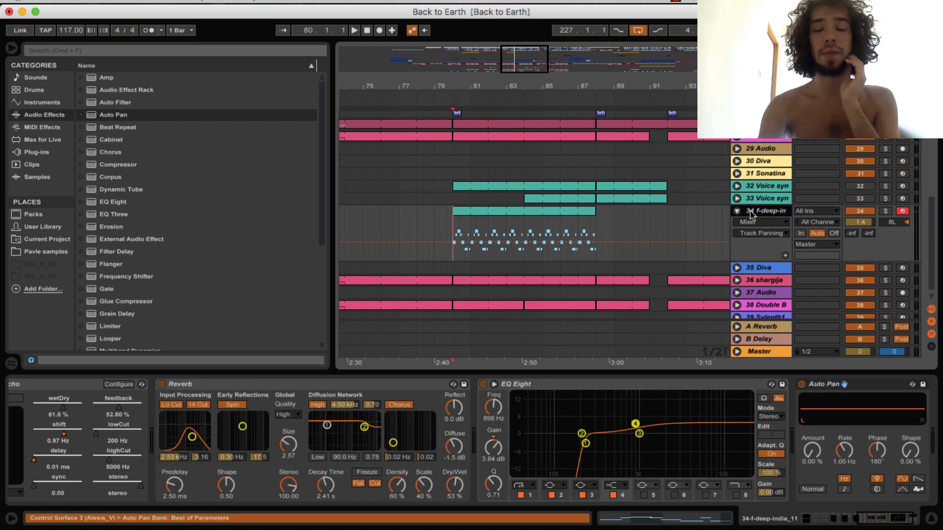
mouse_move(810, 457)
mouse_down()
mouse_move(811, 435)
mouse_move(845, 457)
mouse_move(845, 479)
mouse_move(846, 458)
mouse_move(810, 456)
mouse_up()
click(845, 489)
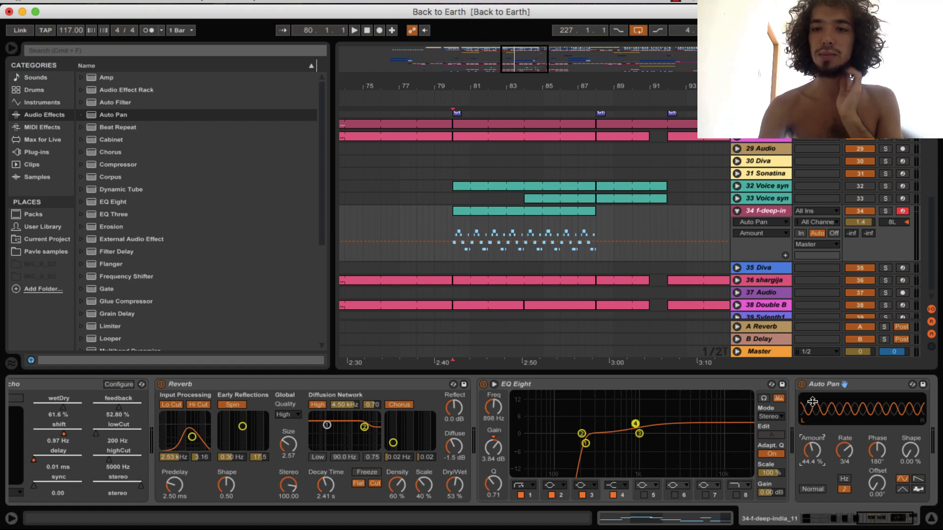
- Insert a new audio track below the f-deep-india track and arm it for recording
click(754, 214)
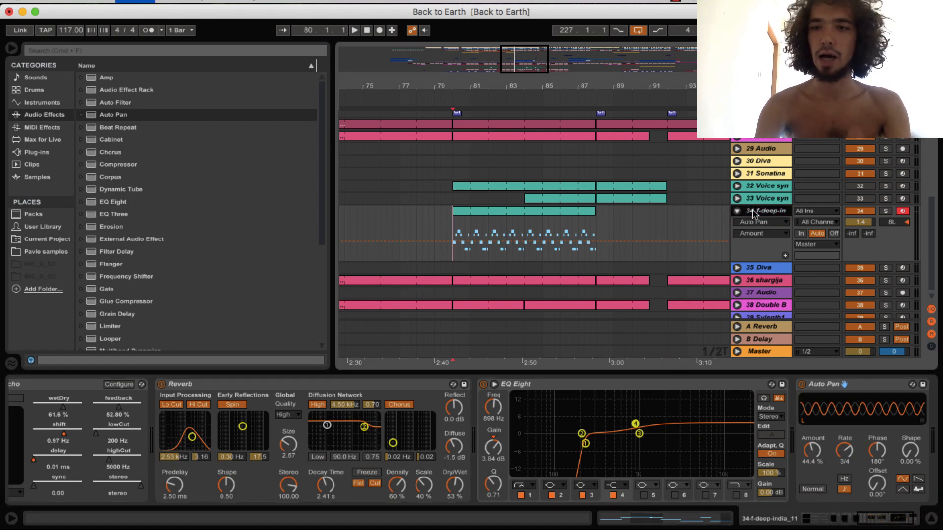
key(super+t)
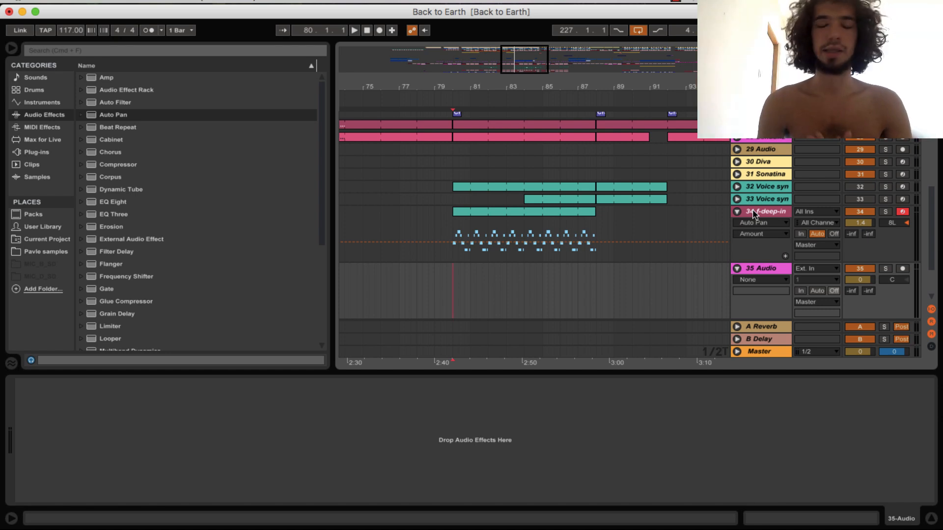
click(902, 268)
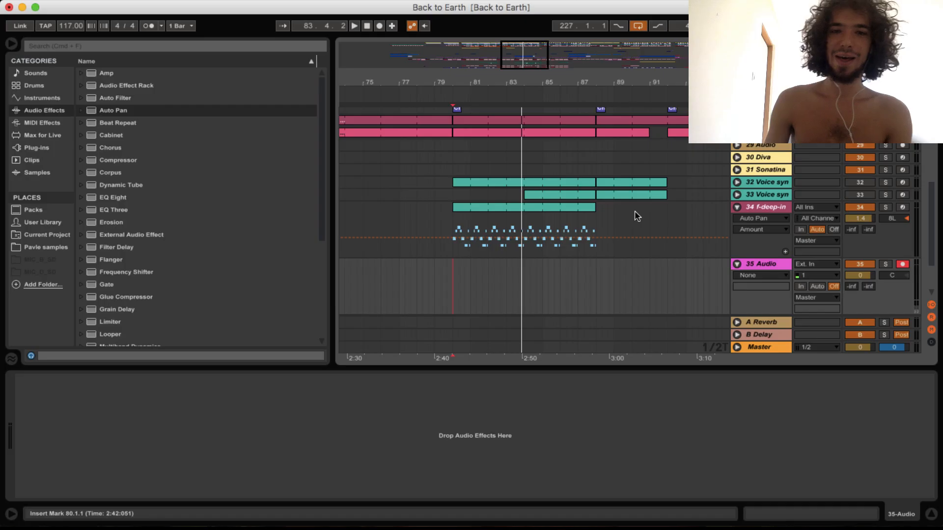
- Record a vocal take on the 35 Audio track from bar 79 to about bar 85
click(435, 283)
click(380, 26)
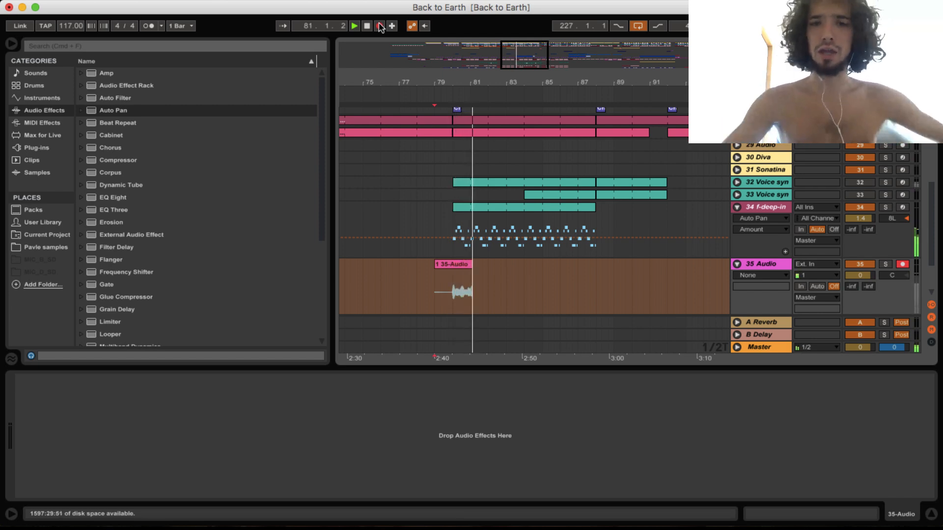
key(XF86AudioRaiseVolume)
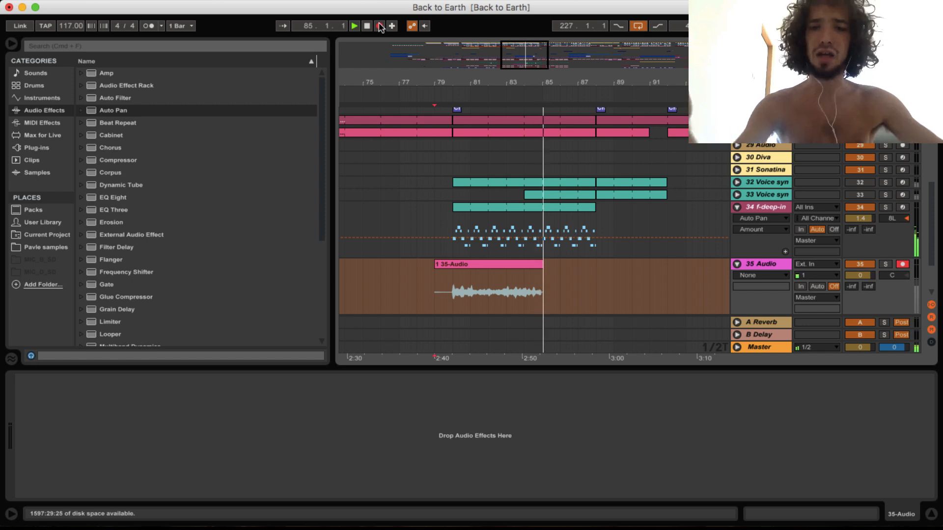
key(space)
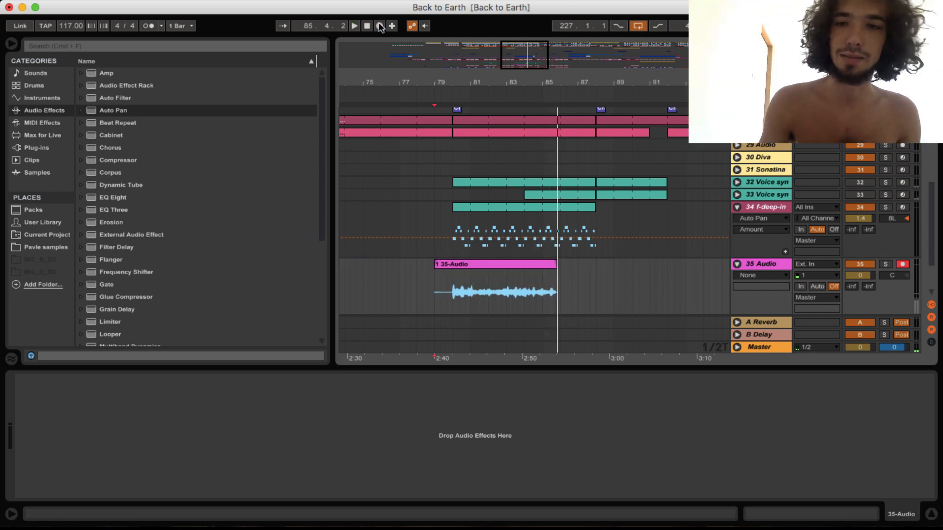
- Copy the LFOTool from the f-deep-india track onto the 35 Audio track
click(764, 246)
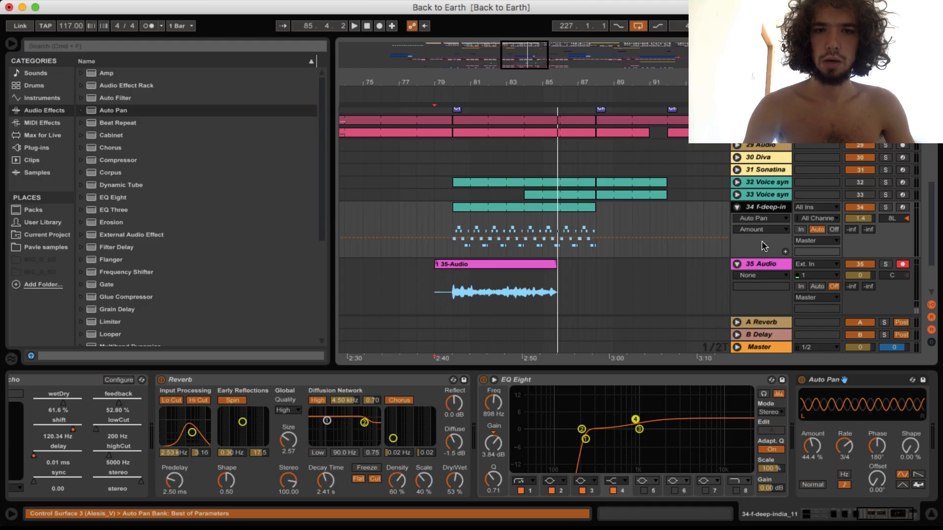
scroll(672, 385, left, 10)
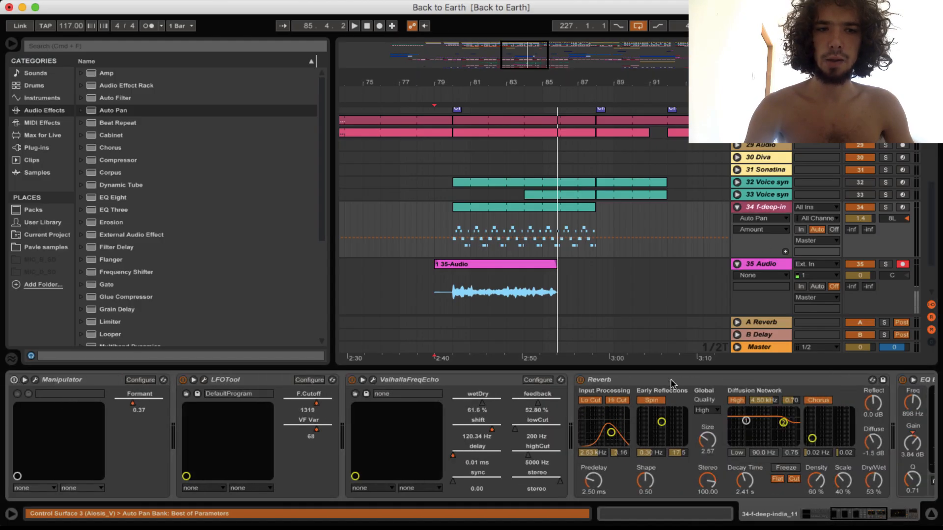
click(259, 380)
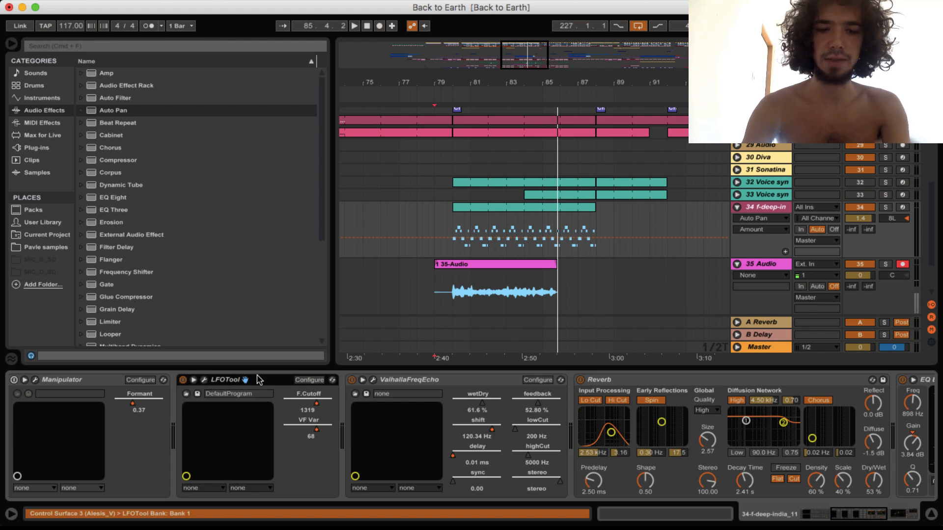
click(749, 306)
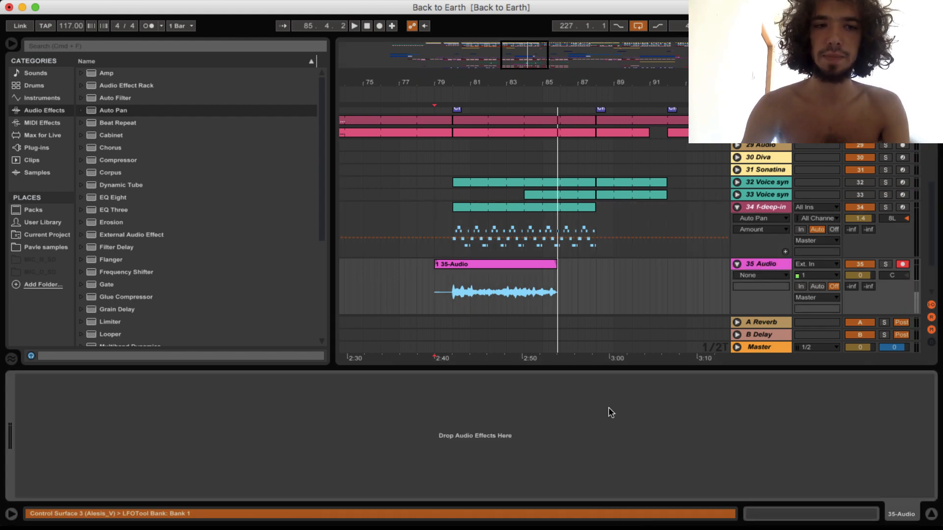
key(super+v)
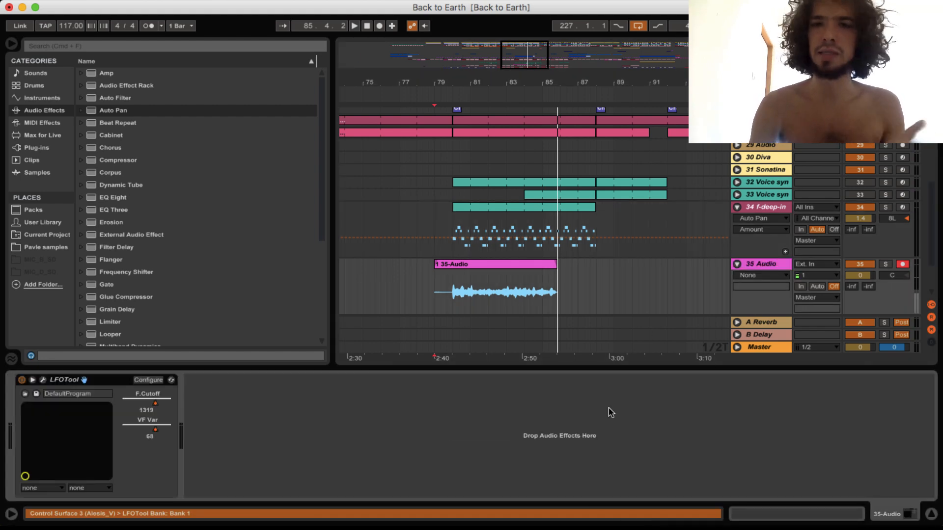
- Copy the f-deep-india track's ValhallaFreqEcho onto the 35 Audio track after LFOTool
click(753, 252)
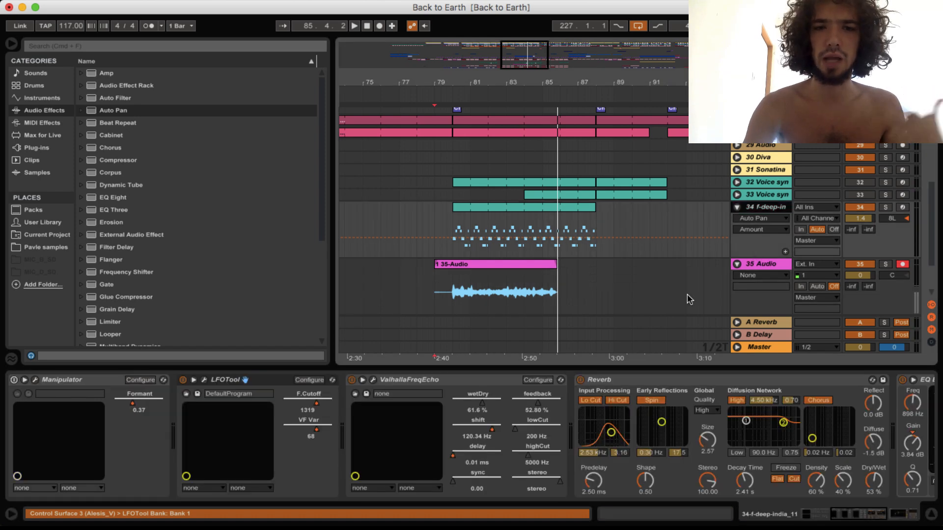
click(462, 385)
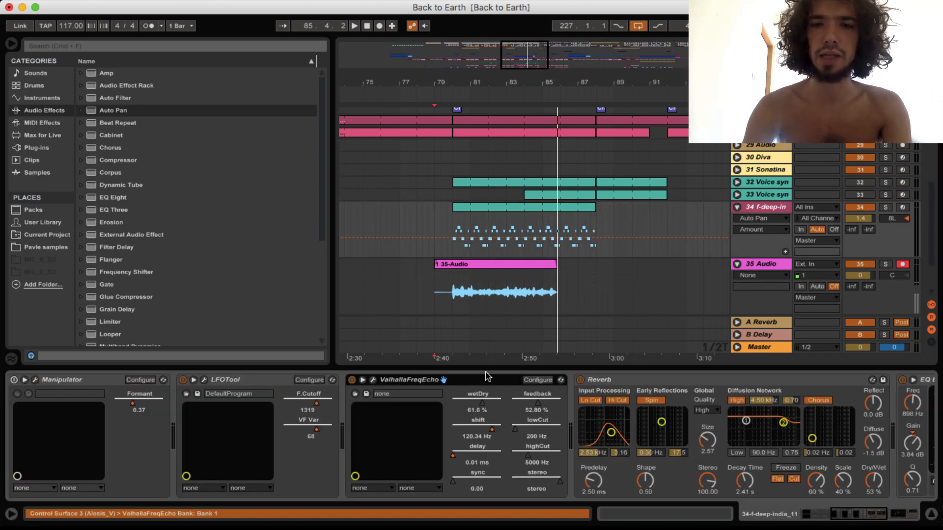
click(742, 294)
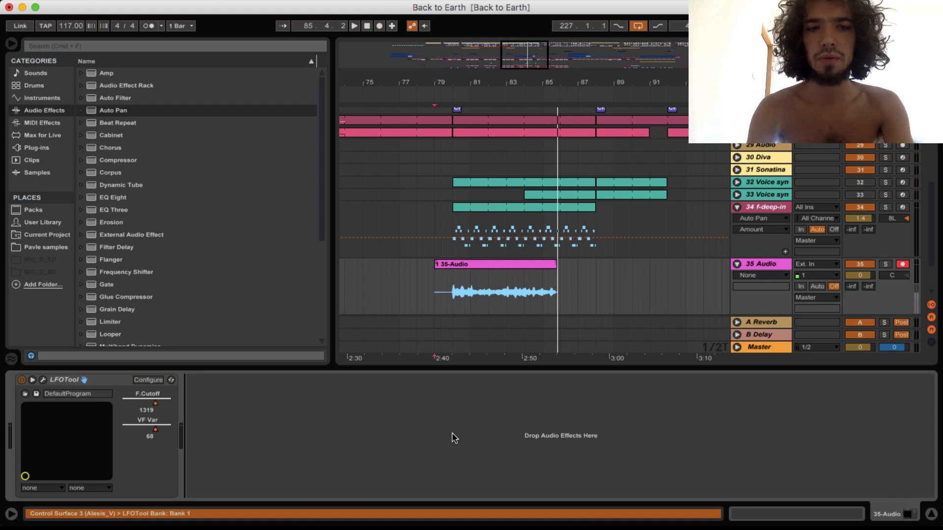
- Copy the Reverb and EQ Eight from the f-deep-india track onto the 35 Audio track after ValhallaFreqEcho
click(758, 251)
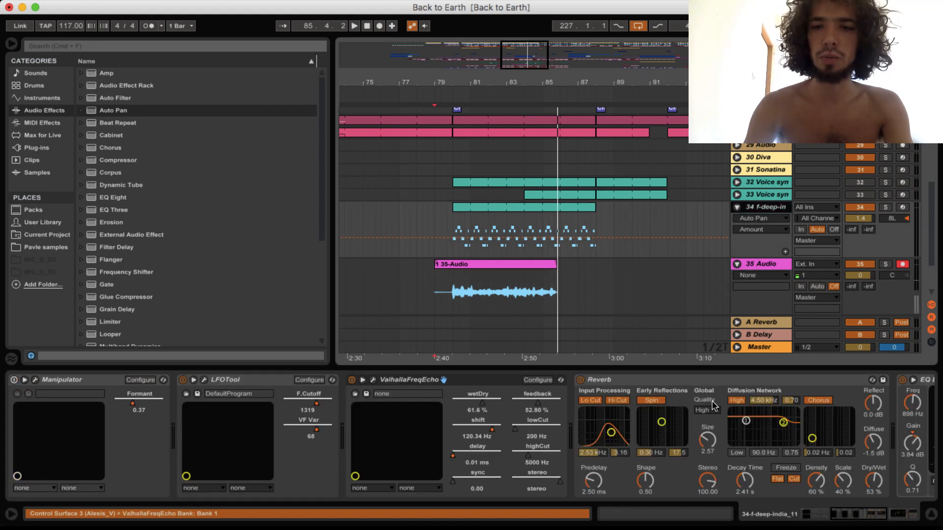
click(668, 387)
click(773, 308)
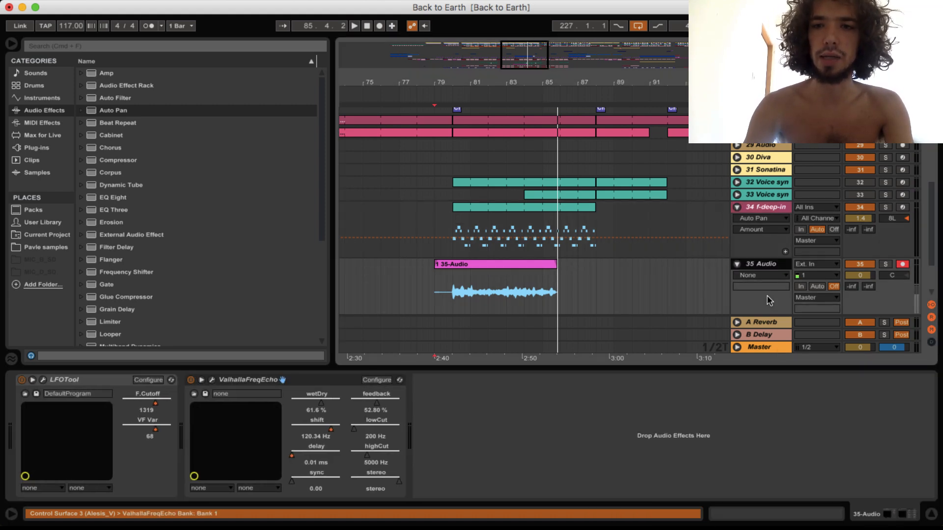
click(755, 252)
click(820, 386)
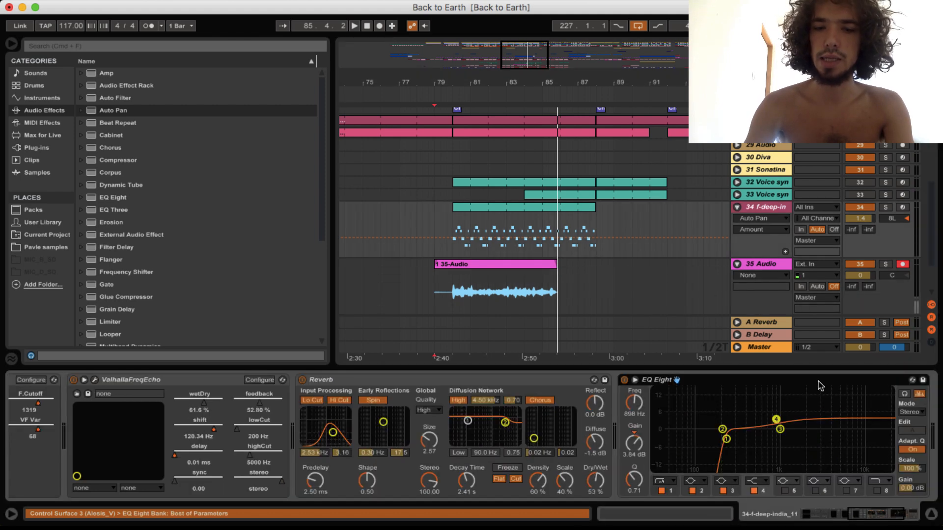
click(769, 309)
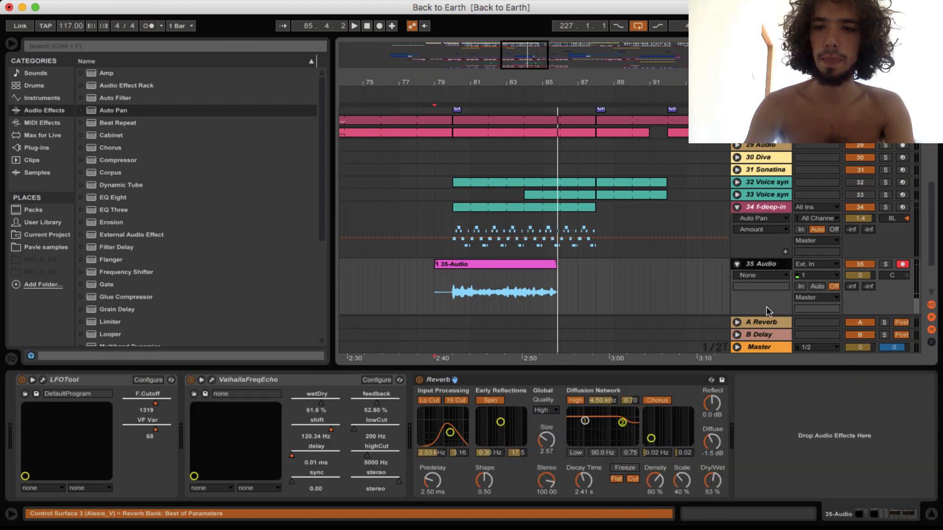
- Play the 35 Audio track soloed while setting EQ Eight band 4 to about 1.39 kHz, -3.10 dB and band 1 to about 204 Hz
click(887, 266)
click(447, 299)
key(space)
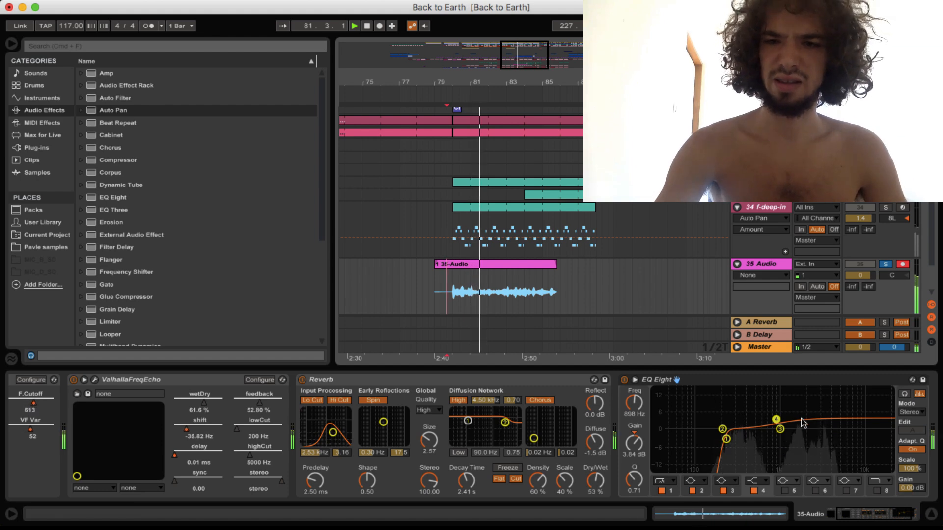
drag(776, 419, 791, 438)
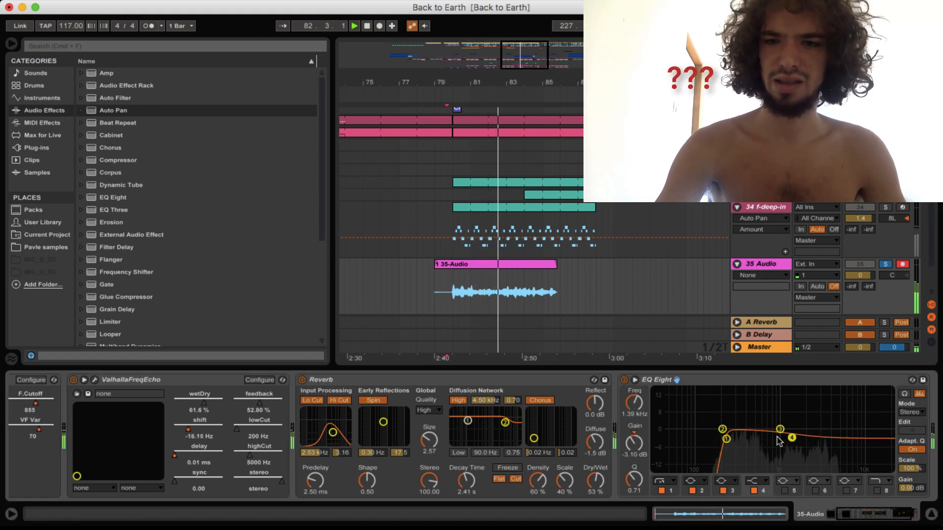
drag(726, 439, 723, 439)
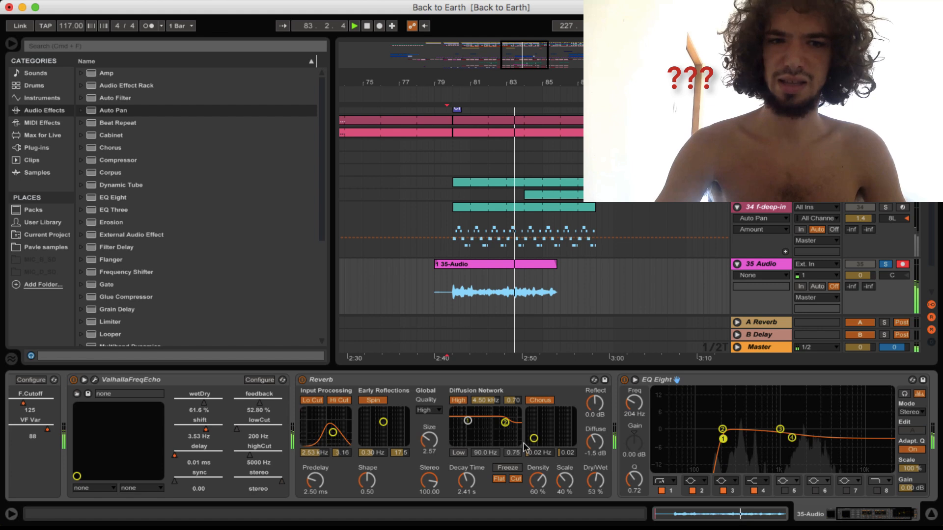
scroll(525, 447, left, 3)
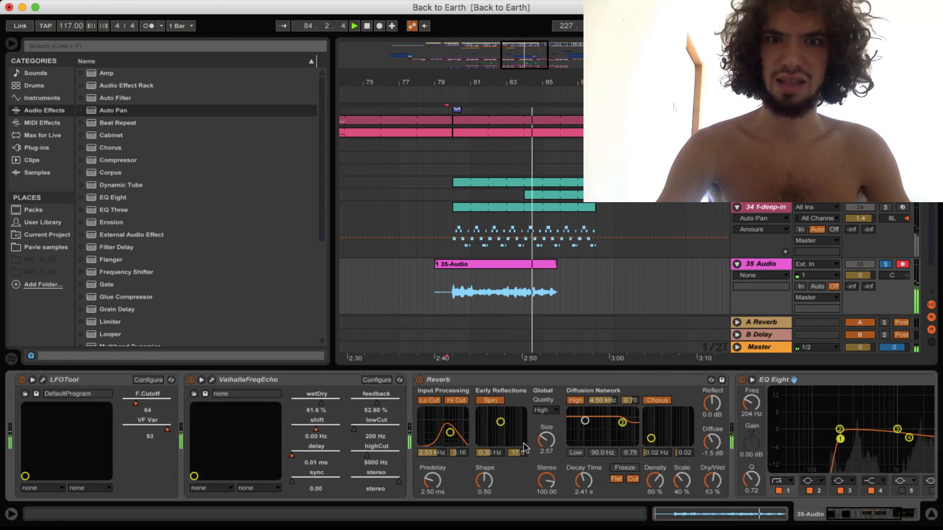
key(space)
- Switch on Manipulator on the 35 Audio track and audition the soloed vocal through its effect chain
click(21, 380)
key(space)
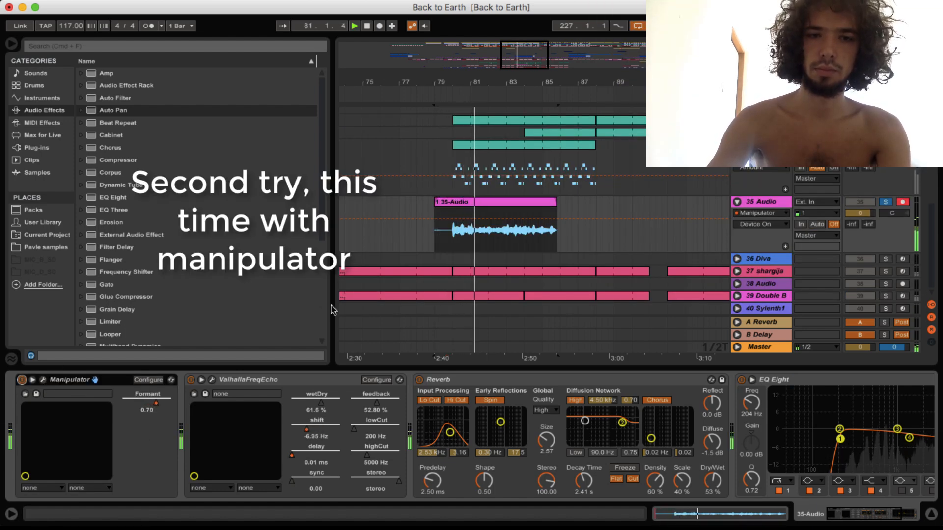
scroll(401, 420, right, 5)
scroll(401, 420, left, 3)
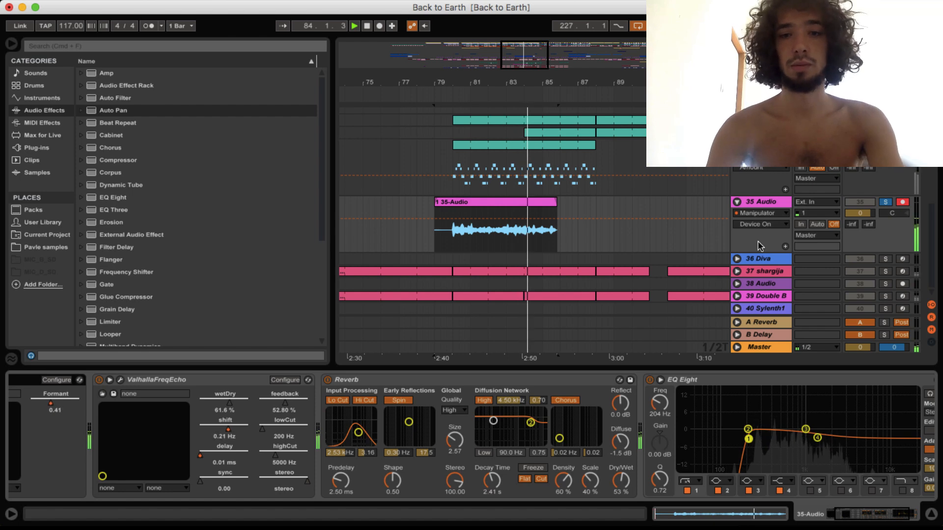
scroll(769, 386, right, 3)
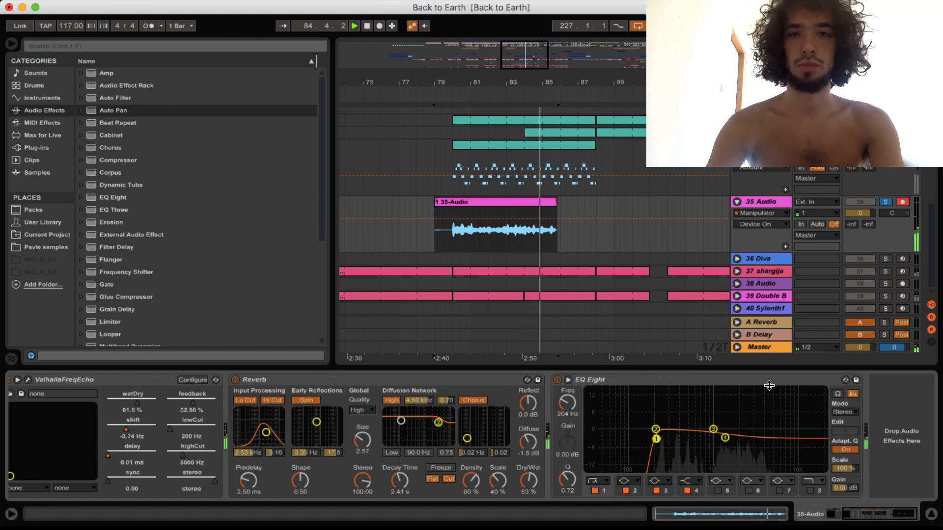
- Unsolo the 35 Audio track, play the song from bar 79 and set the track's volume to 3.1 dB
click(887, 202)
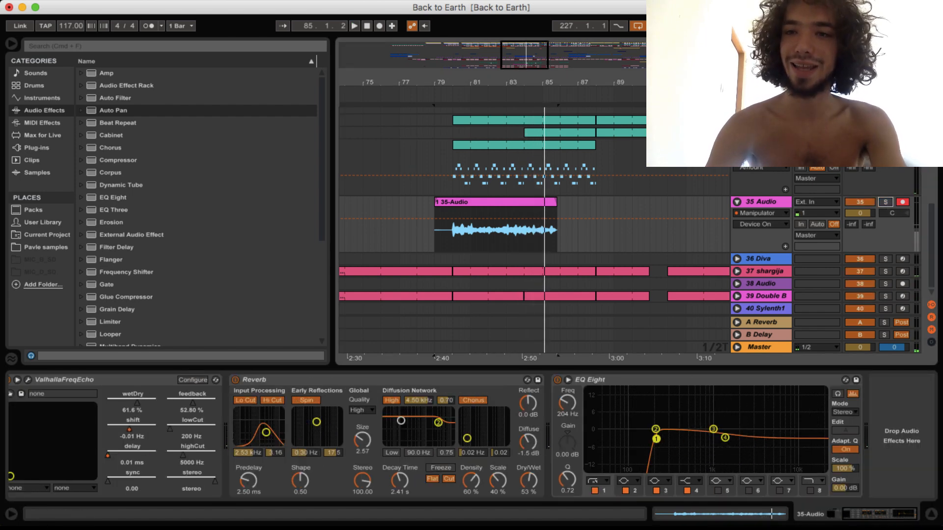
click(444, 248)
key(space)
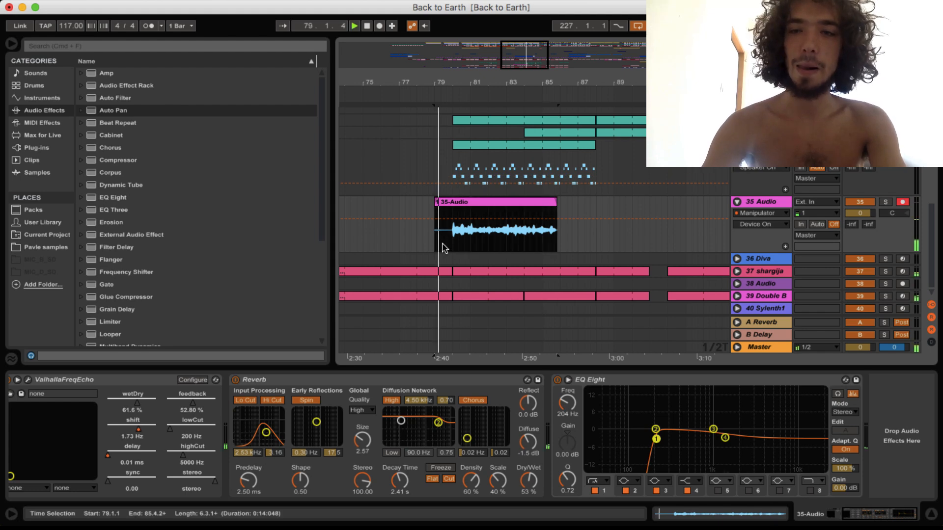
mouse_move(860, 213)
mouse_down()
mouse_move(860, 205)
mouse_move(859, 218)
mouse_up()
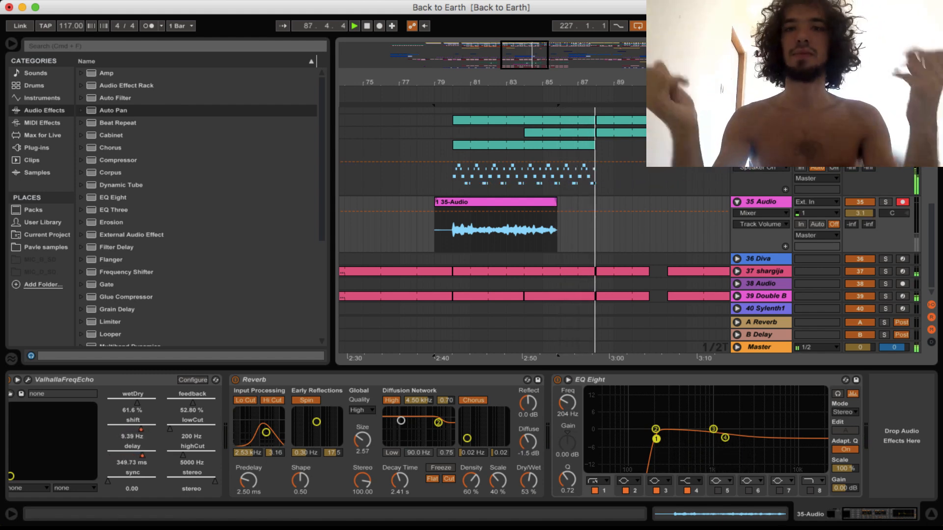
key(space)
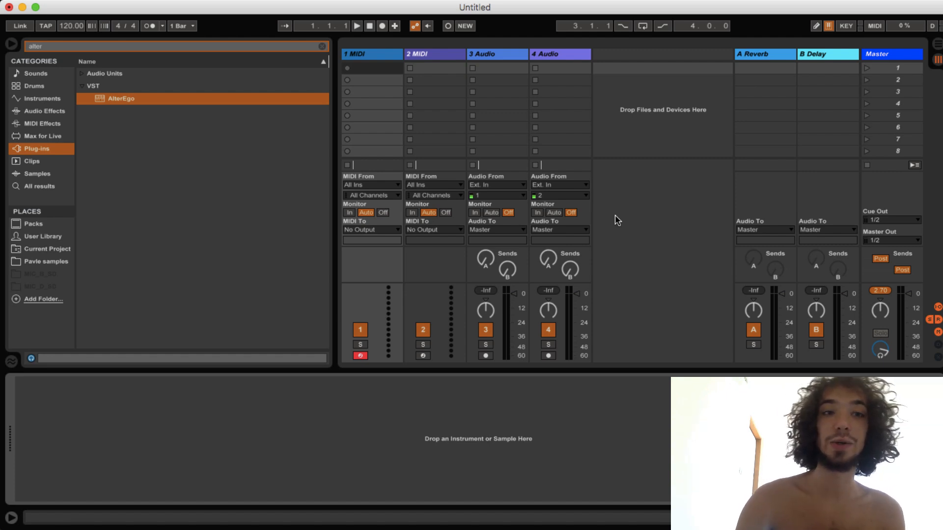
- Load the AlterEgo VST on the first MIDI track and choose the preset M Ork clean exp dramatic
double_click(118, 99)
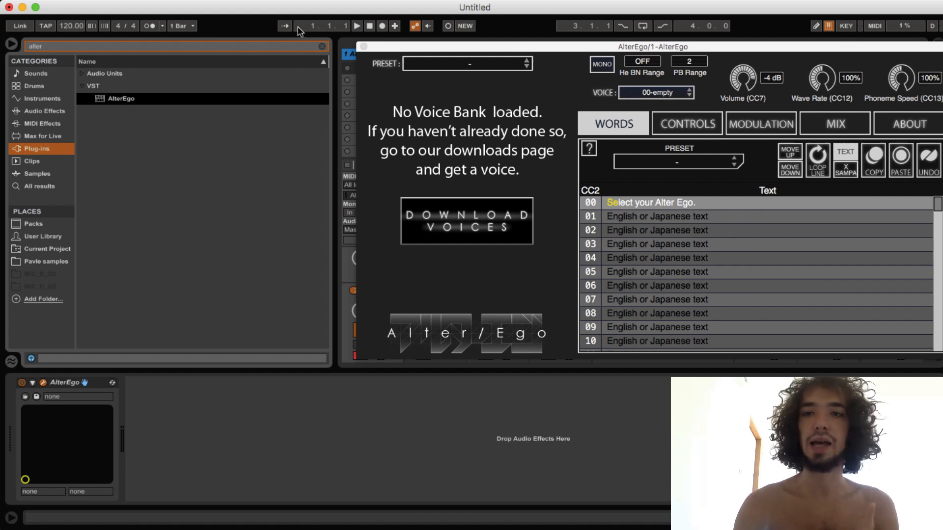
drag(700, 49, 529, 61)
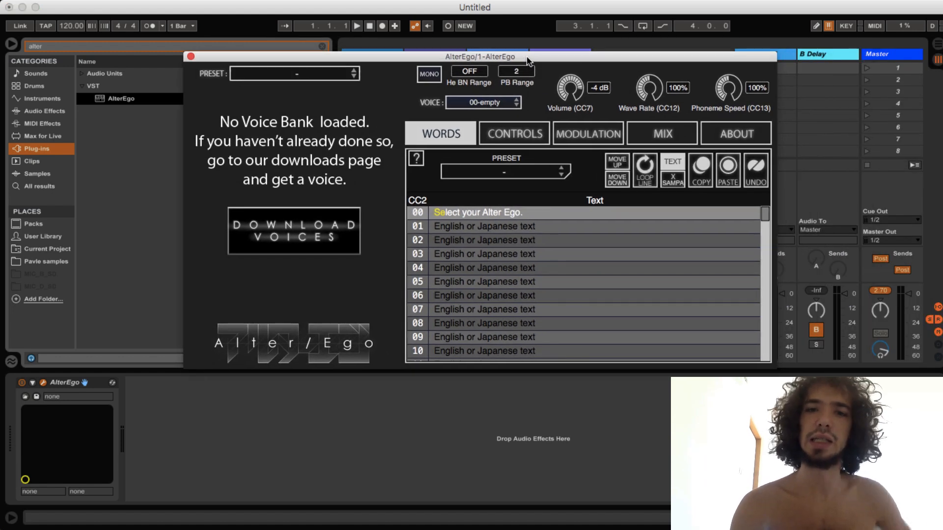
click(291, 75)
mouse_move(357, 129)
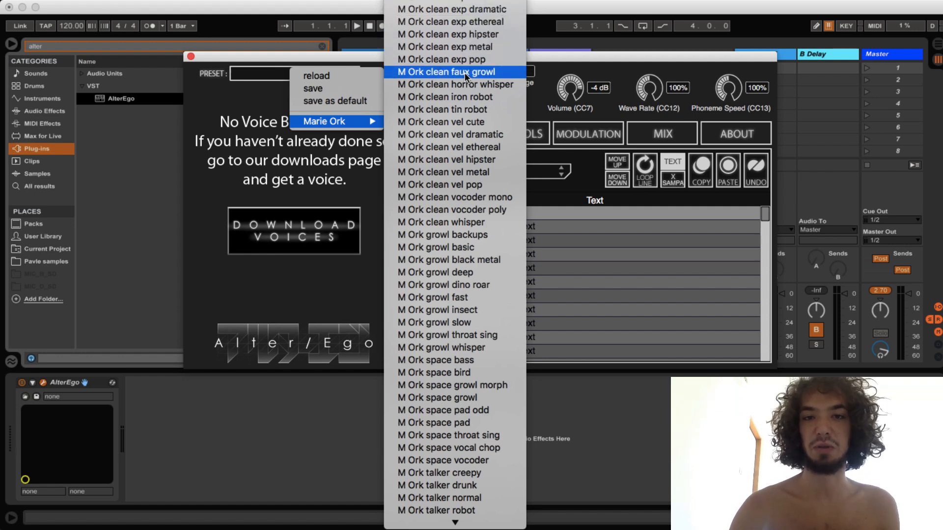
click(453, 14)
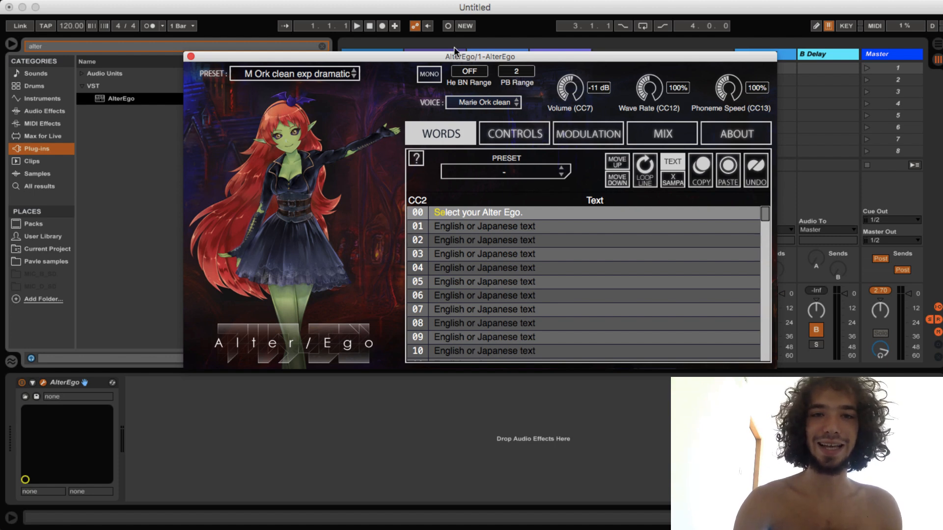
drag(439, 61, 414, 102)
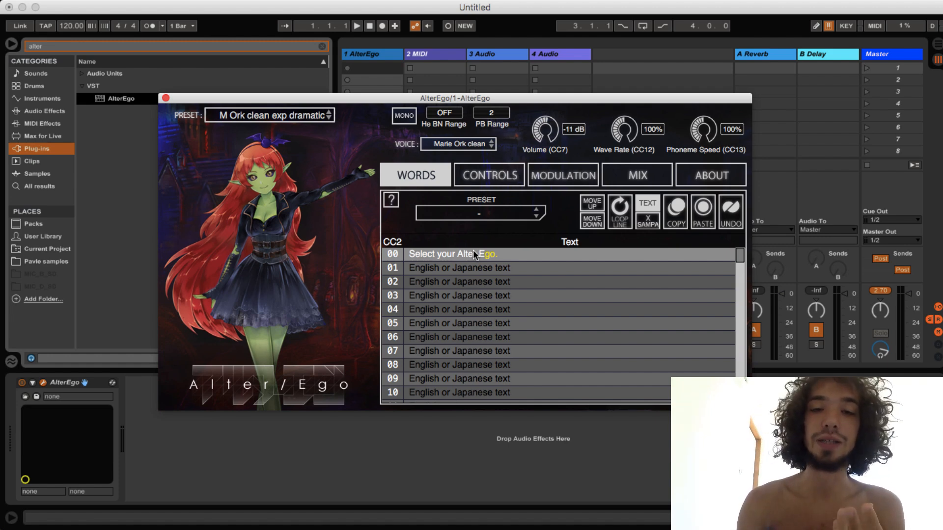
- Replace AlterEgo's lyric line 00 with "Hello psyheads"
click(506, 254)
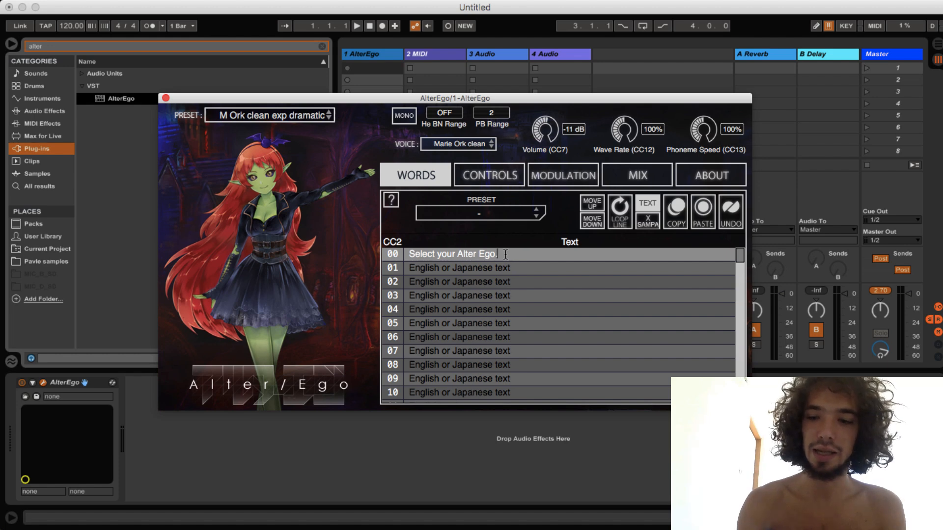
key(super+a)
key(BackSpace)
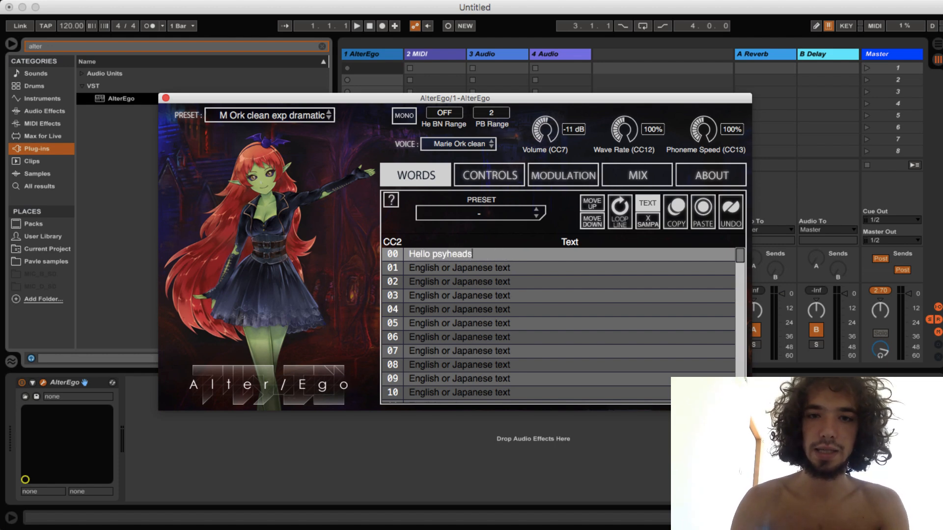
click(500, 287)
click(487, 253)
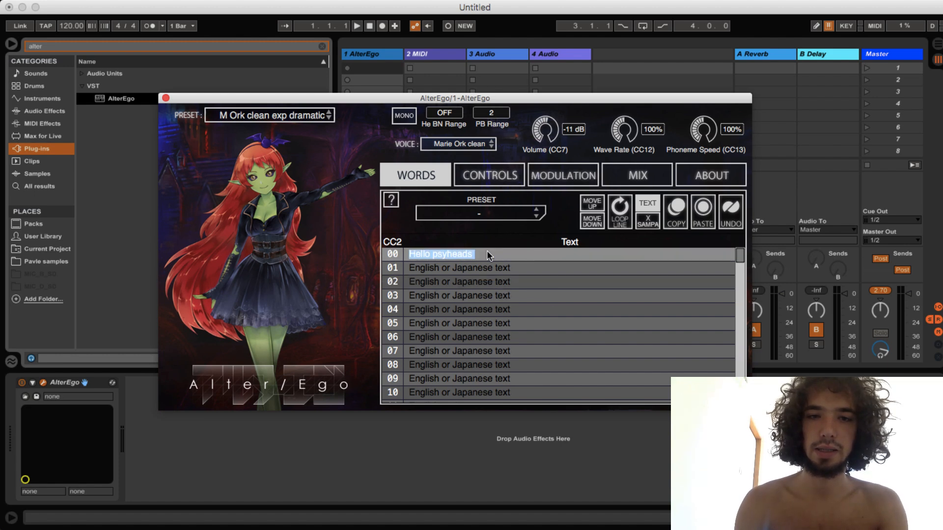
text(s)
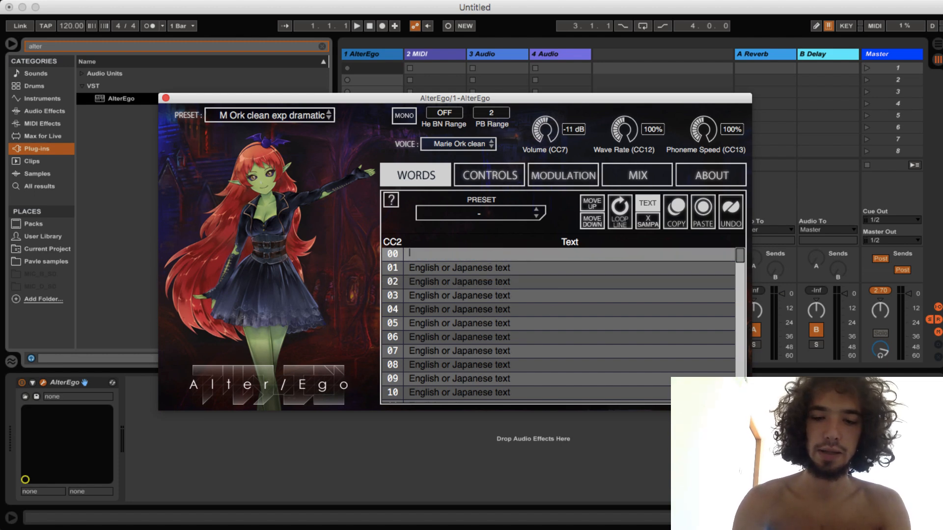
text(ello psyheads)
- Arm and play the AlterEgo track, and enter "Hello psyheads" again in lyric line 00
drag(274, 98, 363, 372)
click(360, 356)
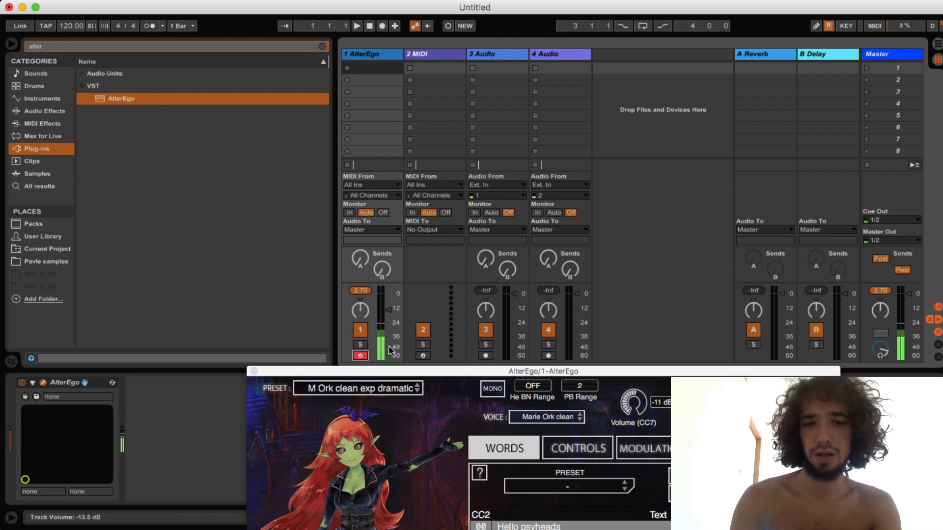
drag(447, 372, 438, 220)
text(s)
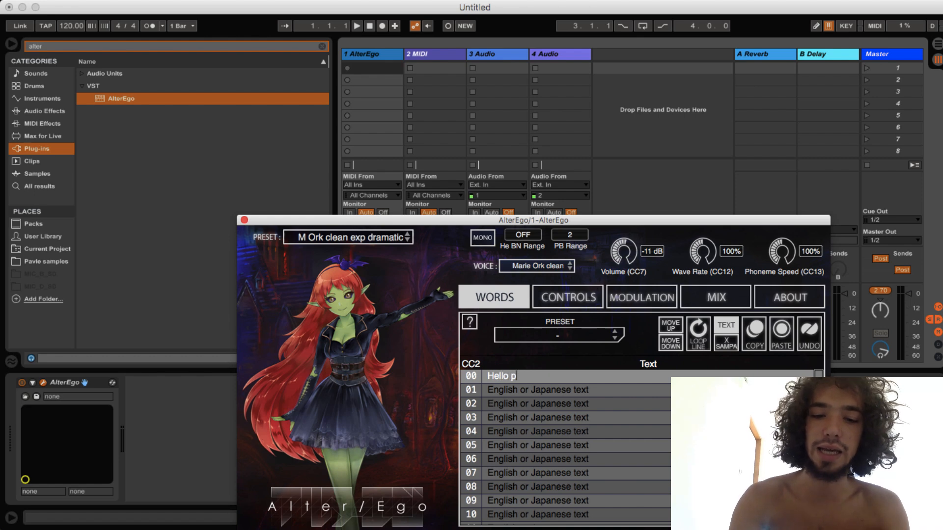
text(ello psyheads)
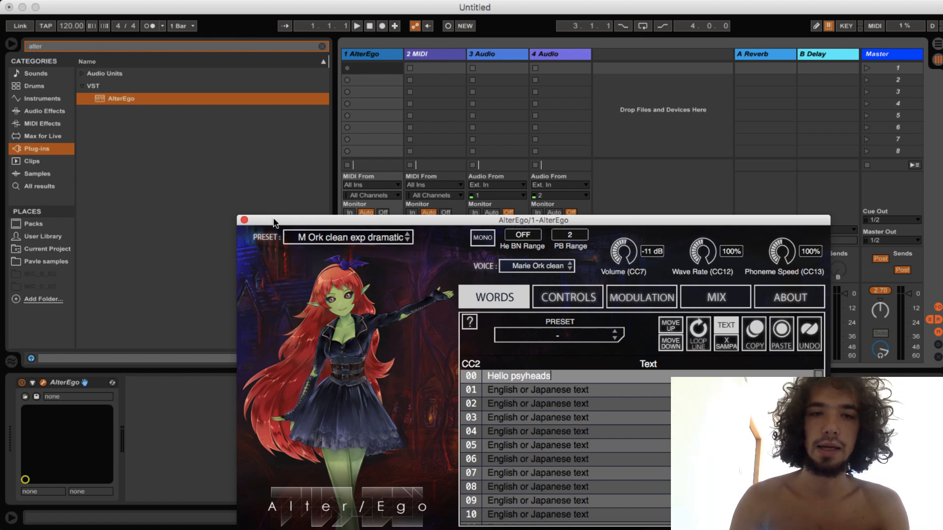
- Close the AlterEgo window, play the lyric on the armed track, and reopen the plug-in window
click(244, 220)
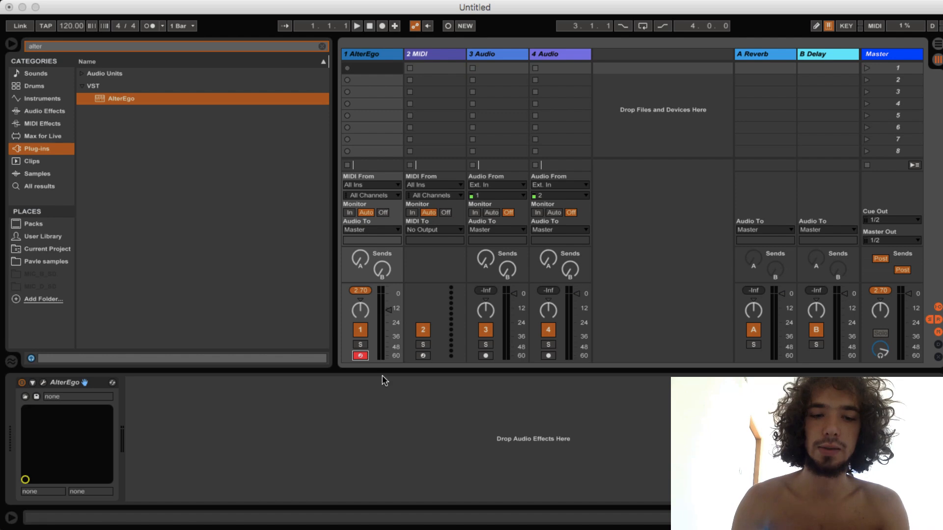
click(361, 357)
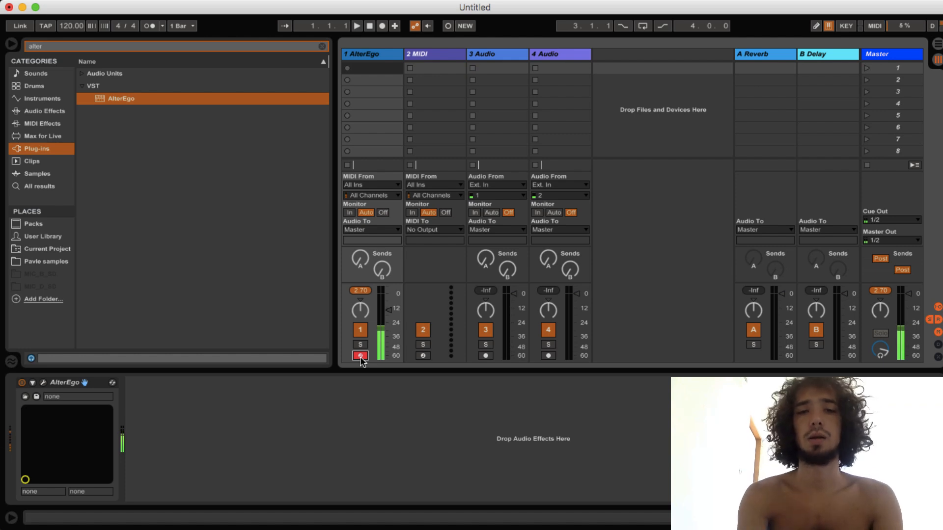
click(43, 382)
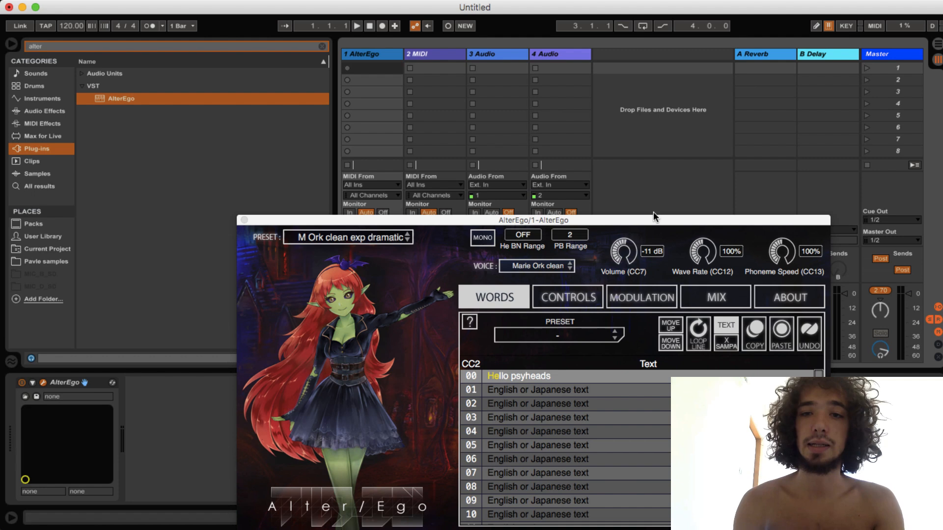
drag(641, 220, 525, 53)
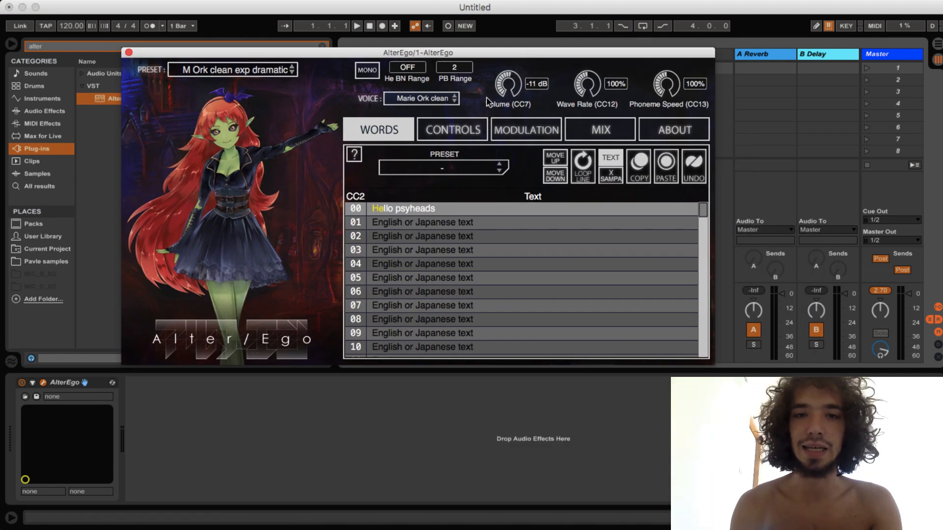
- Look through AlterEgo's voice and modulation settings, and vary Helium between 25% and 74% while playing the voice
click(462, 129)
click(524, 130)
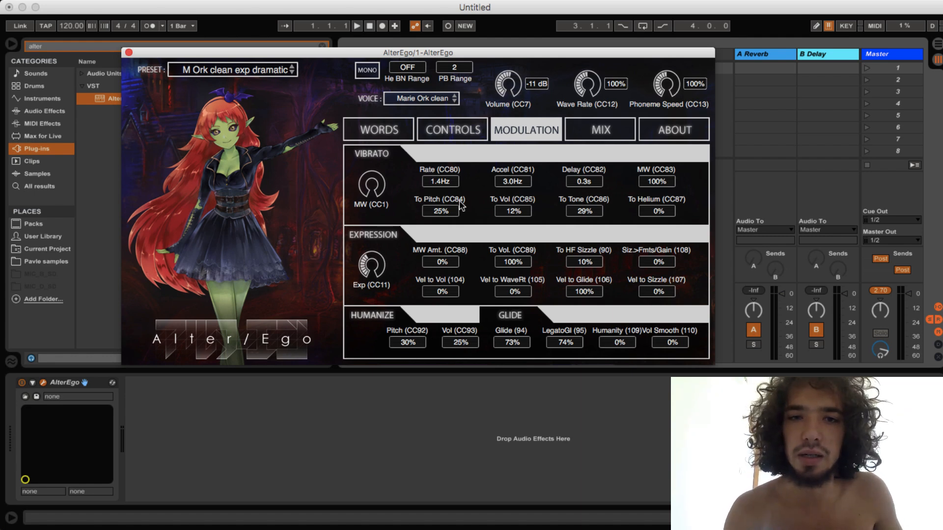
click(439, 134)
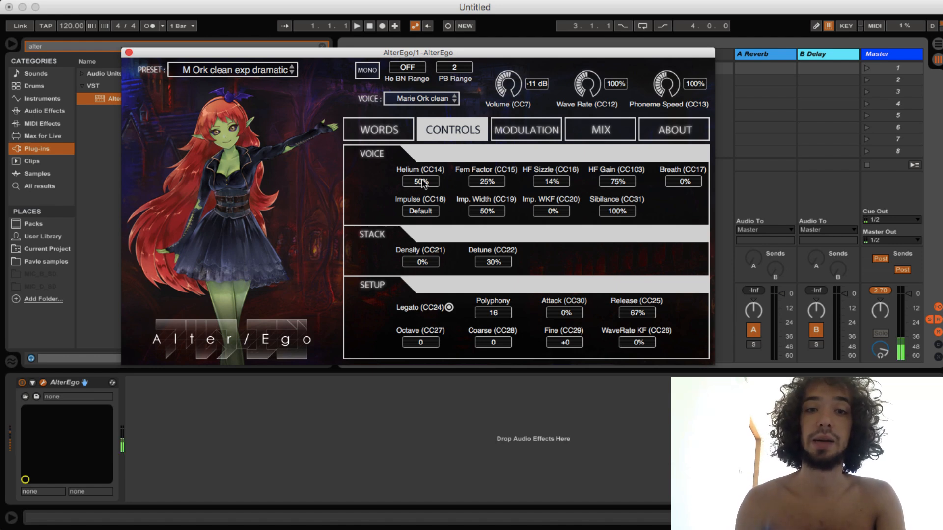
mouse_move(422, 183)
mouse_down()
mouse_move(425, 172)
mouse_move(424, 227)
mouse_move(421, 186)
mouse_up()
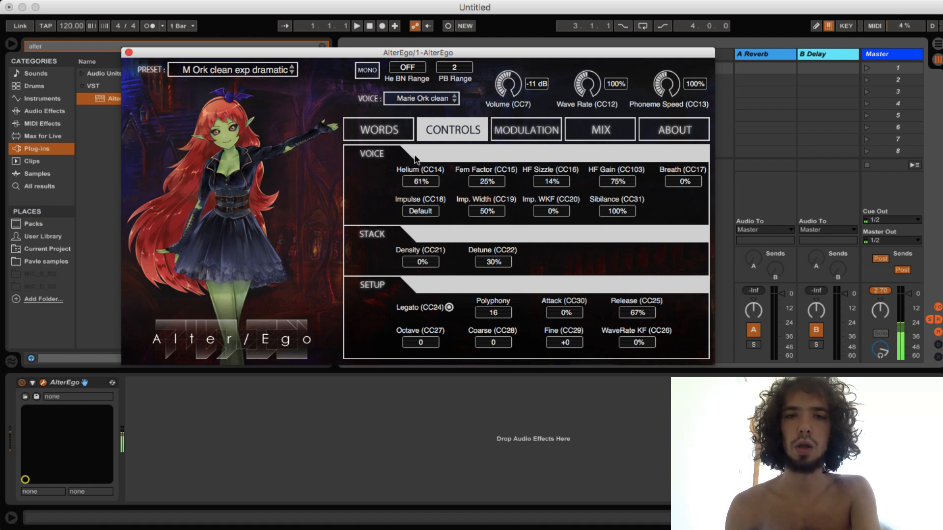
drag(411, 177, 412, 205)
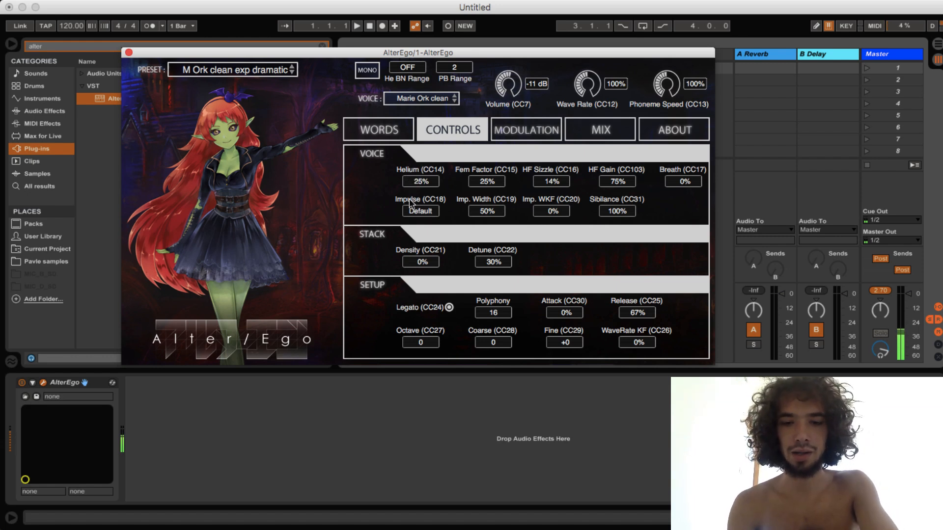
drag(411, 201, 422, 149)
key(v)
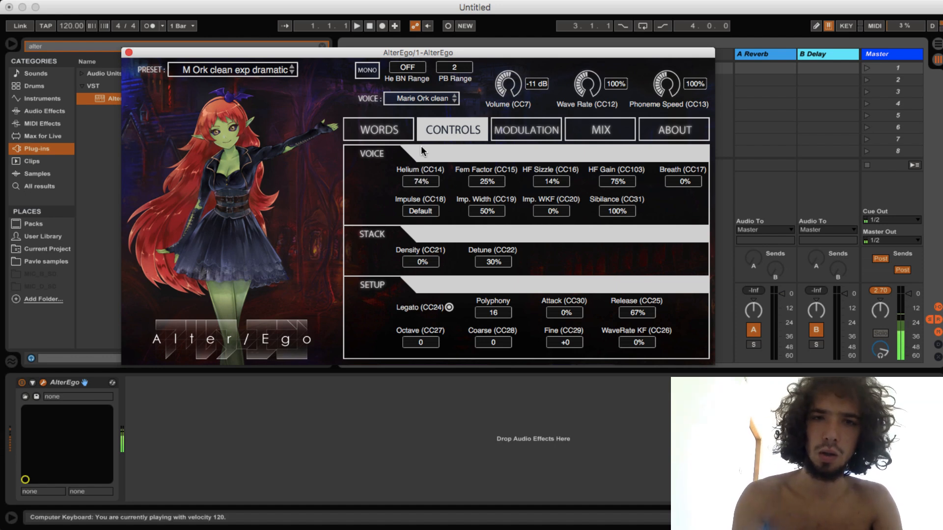
mouse_move(422, 180)
mouse_down()
mouse_move(424, 198)
mouse_move(418, 194)
mouse_up()
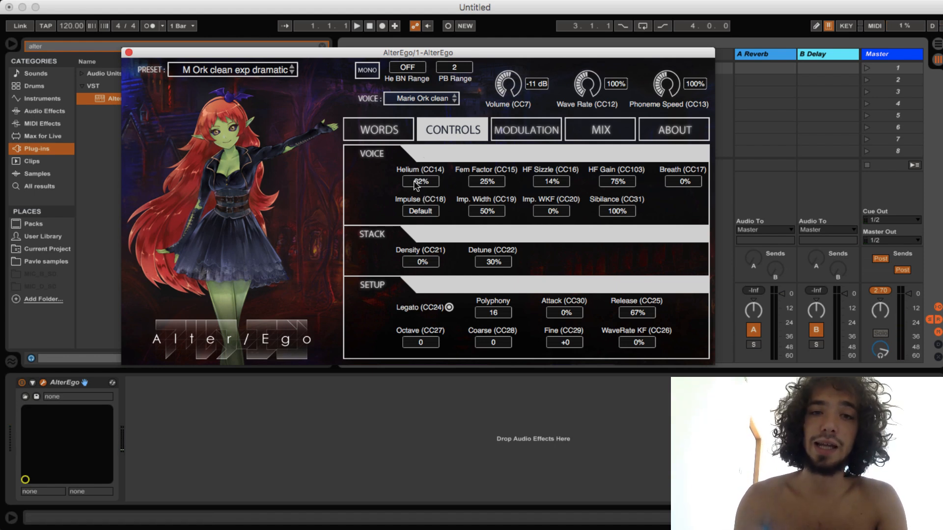
- Select the whole text of lyric line 00 in AlterEgo
click(378, 129)
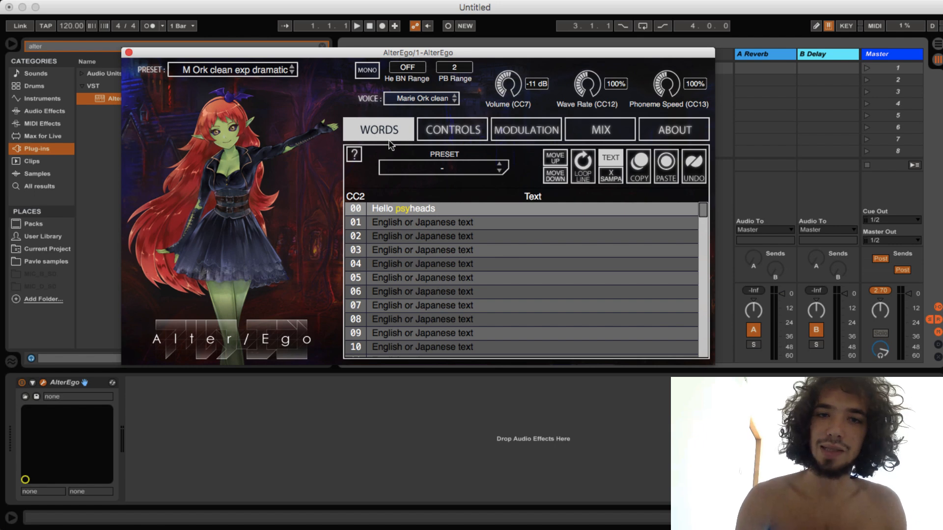
double_click(446, 206)
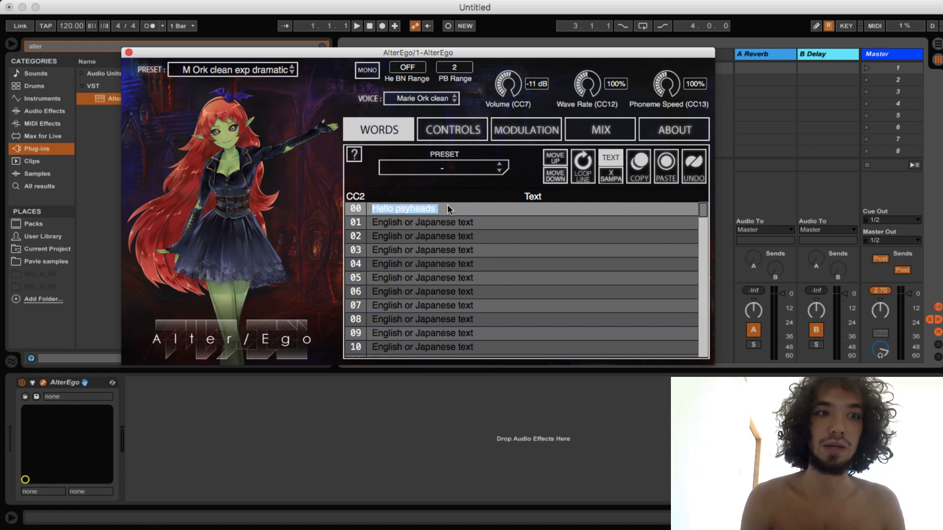